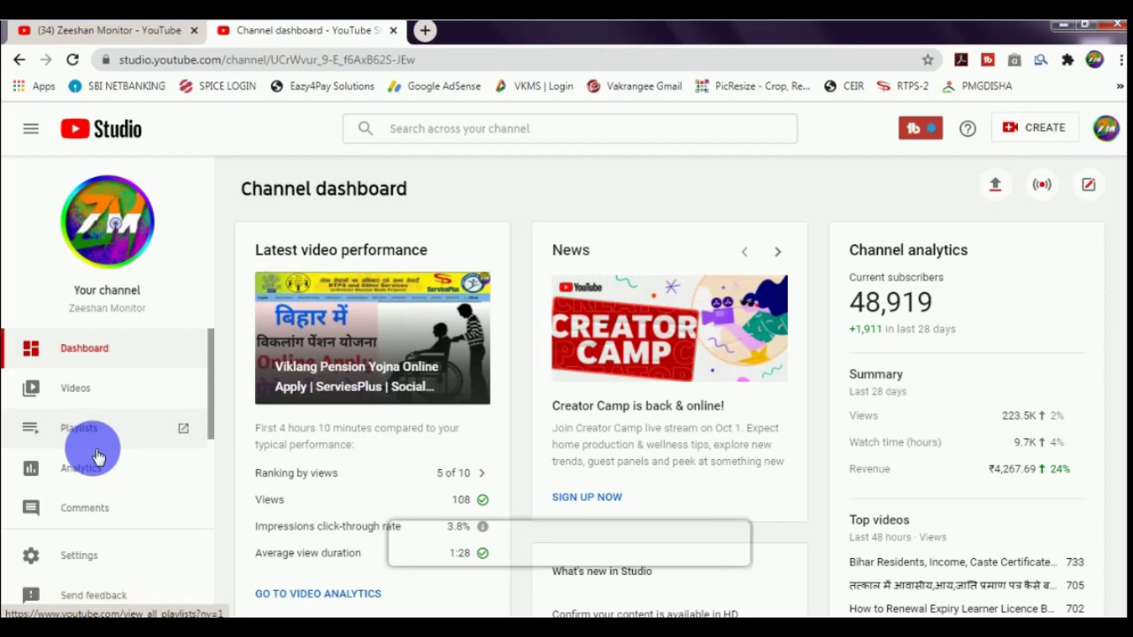
Open the channel's Memberships monetization page and start setting up the memberships offer.
{"action": "scroll", "coordinate": [93, 461], "scroll_direction": "down", "scroll_amount": 4}
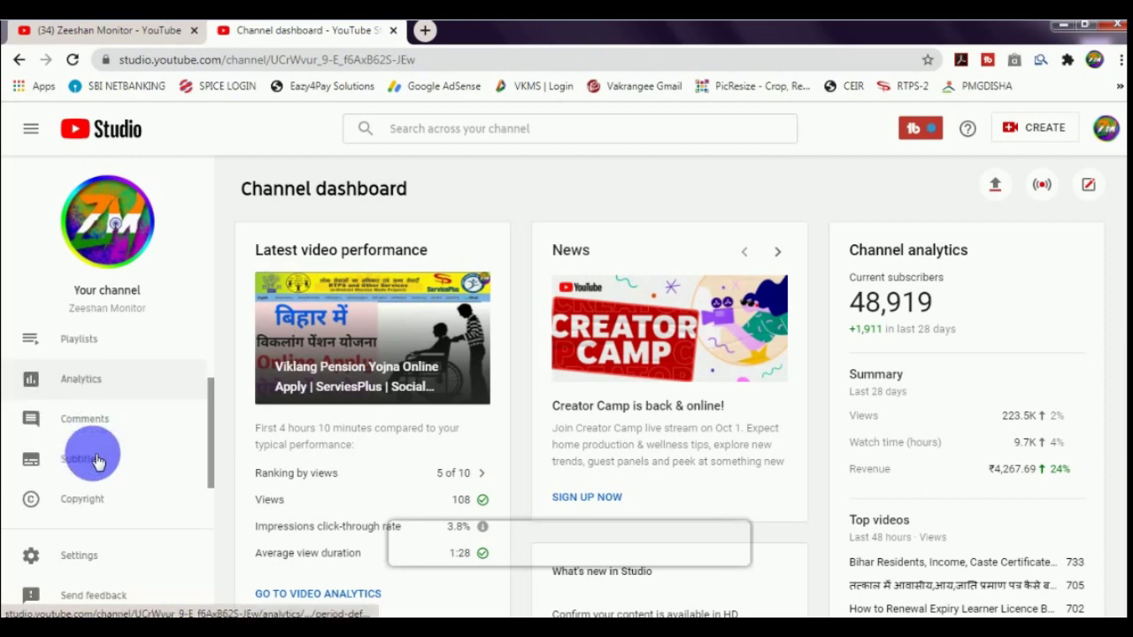
{"action": "left_click", "coordinate": [89, 469]}
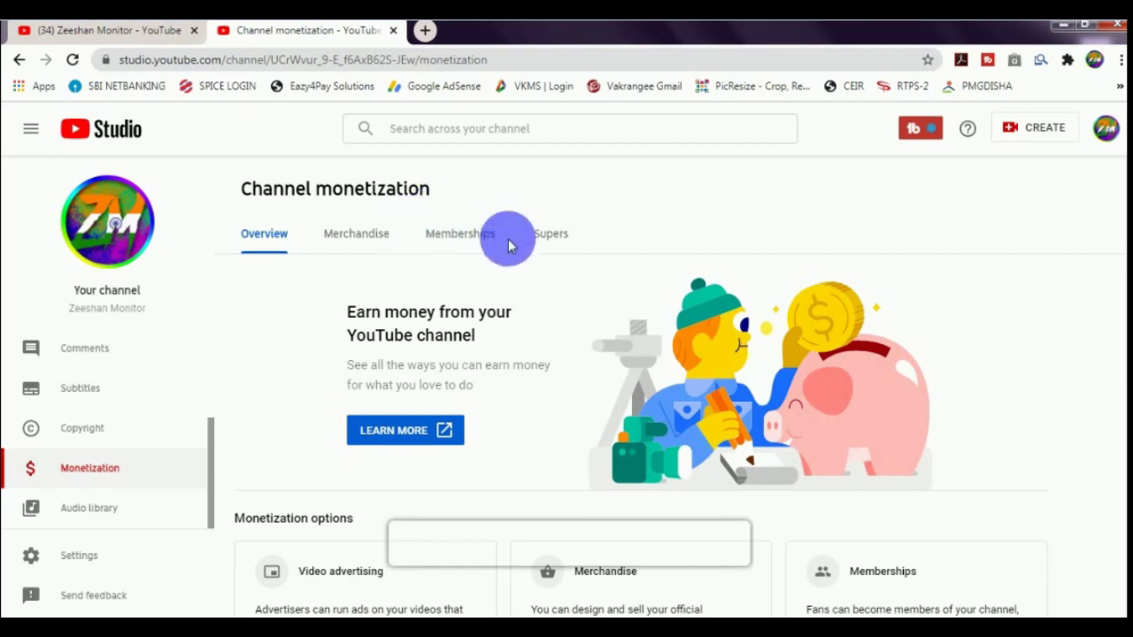
{"action": "left_click", "coordinate": [426, 248]}
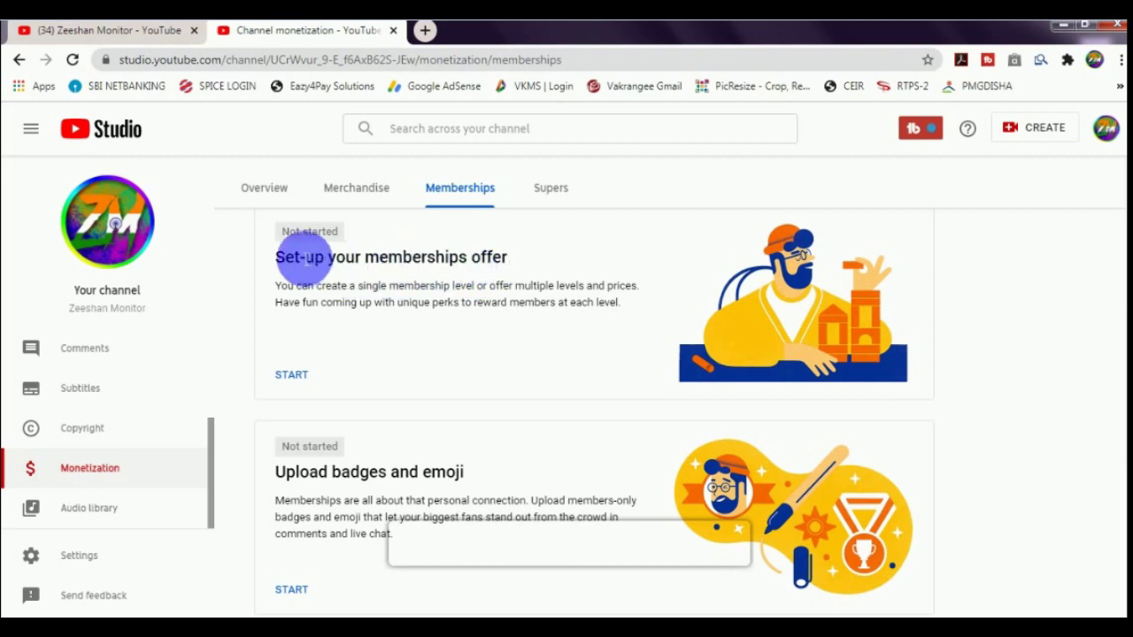
{"action": "left_click", "coordinate": [289, 381]}
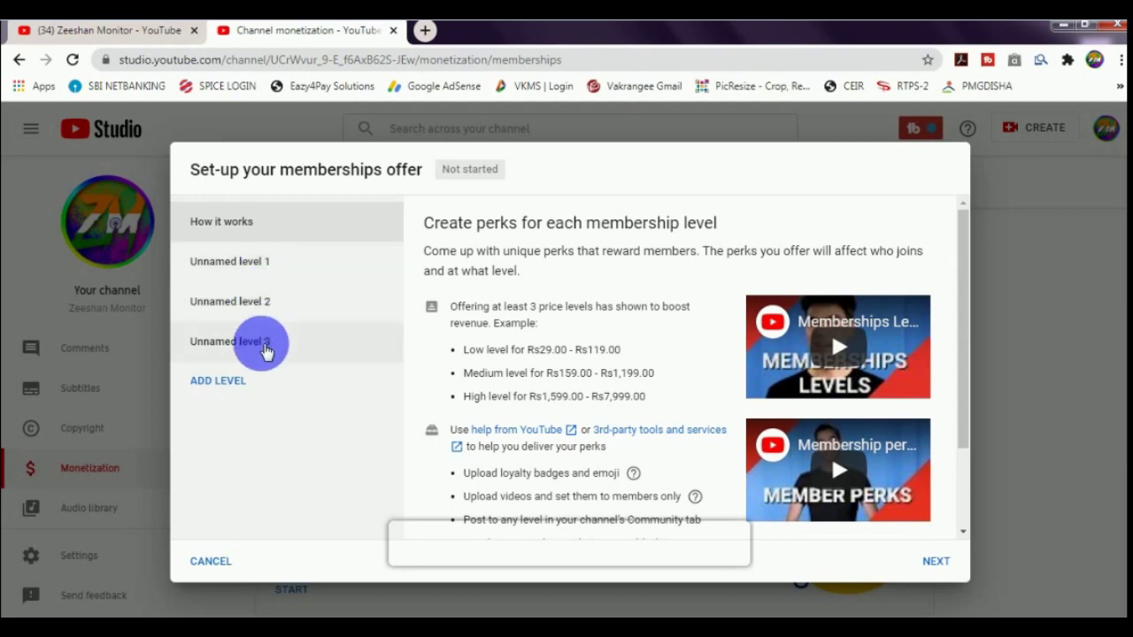
Name the first unnamed membership level Silver Plan.
{"action": "left_click", "coordinate": [239, 272]}
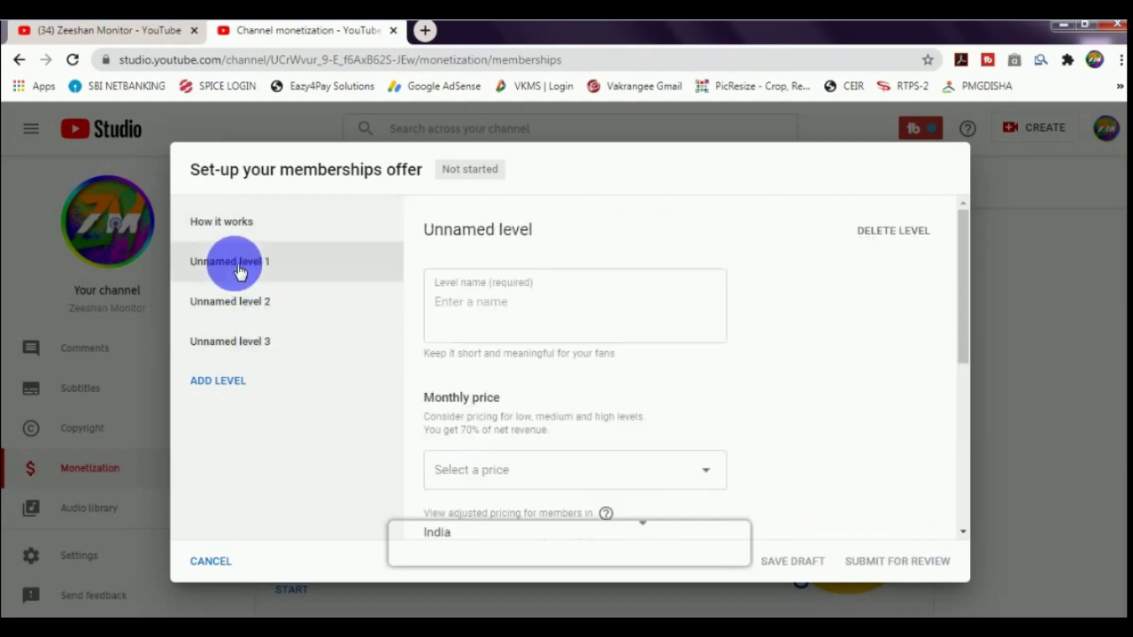
{"action": "left_click", "coordinate": [455, 309]}
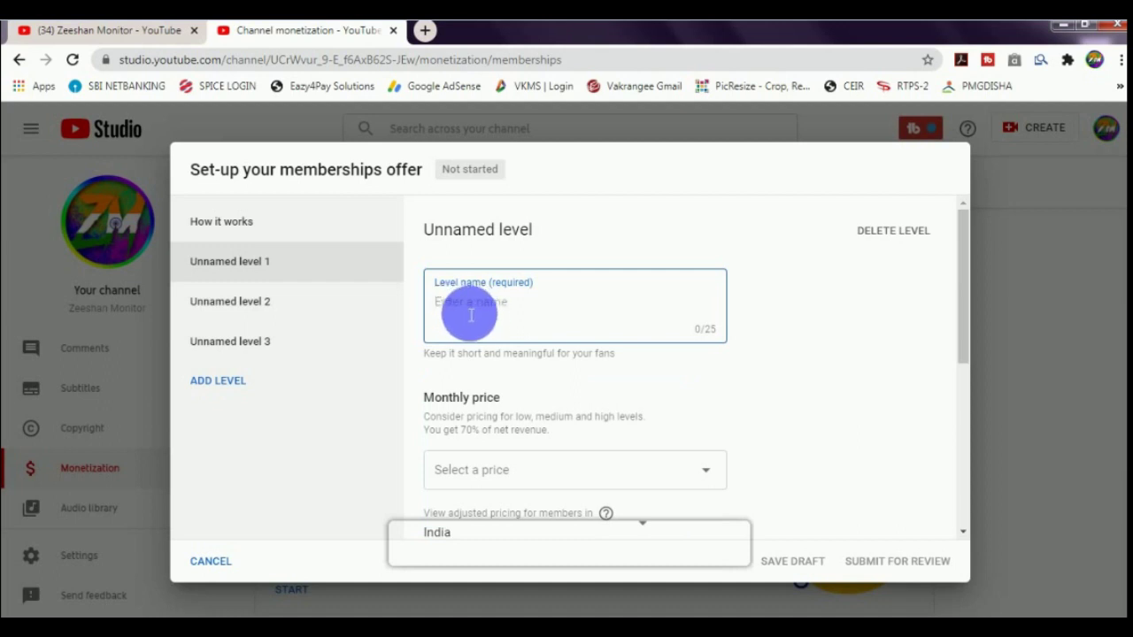
{"action": "scroll", "coordinate": [472, 317], "scroll_direction": "down", "scroll_amount": 1}
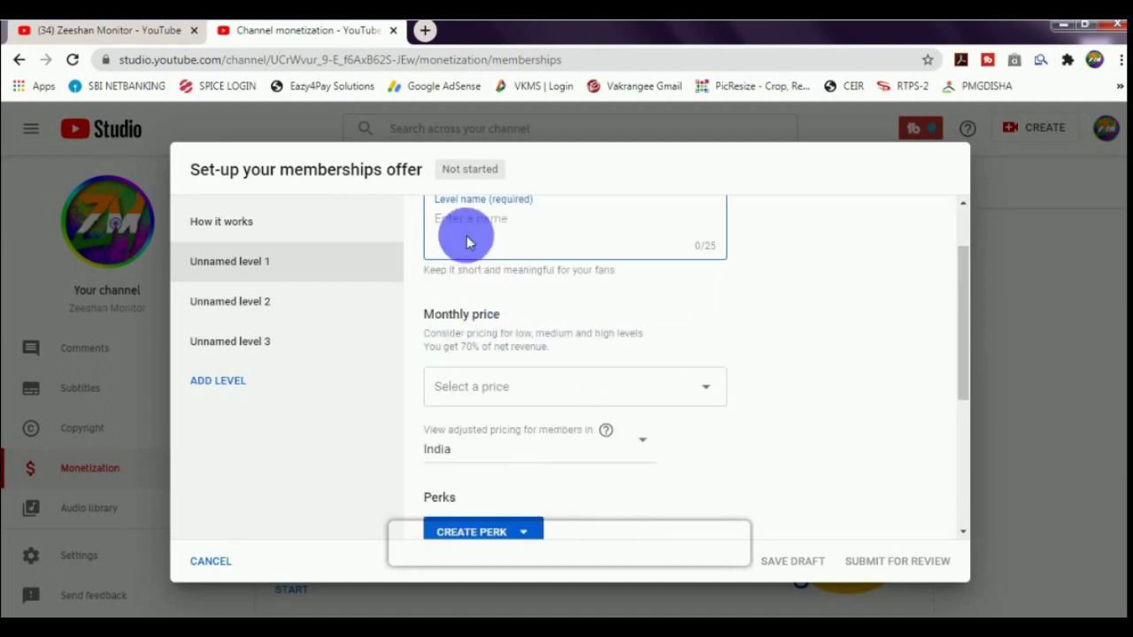
{"action": "scroll", "coordinate": [455, 255], "scroll_direction": "up", "scroll_amount": 1}
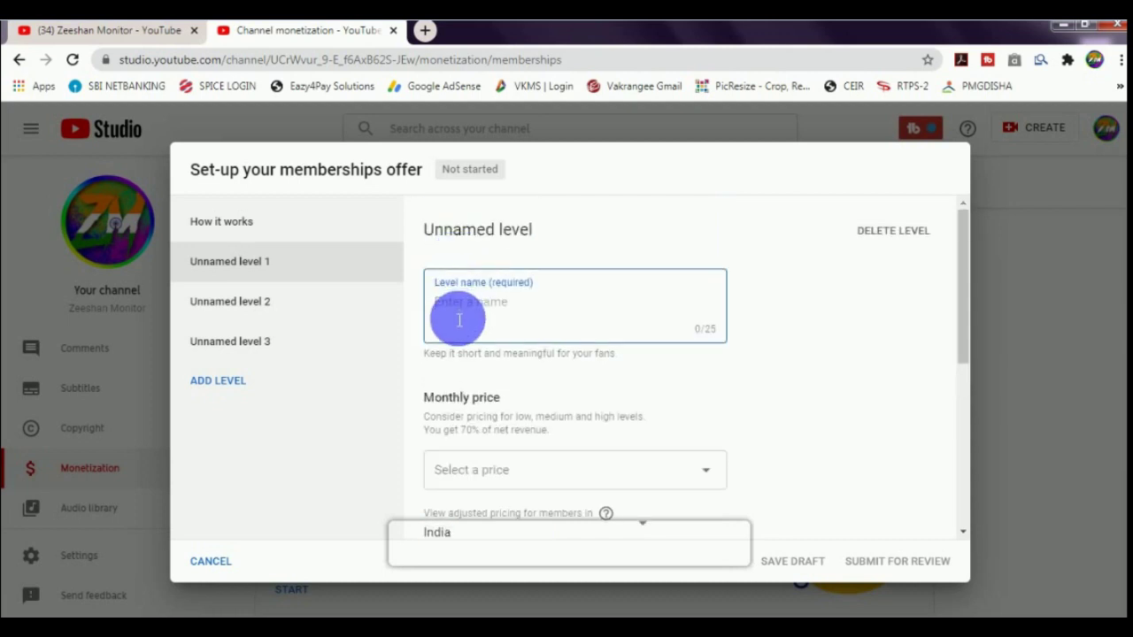
{"action": "type", "text": "Silver Plan"}
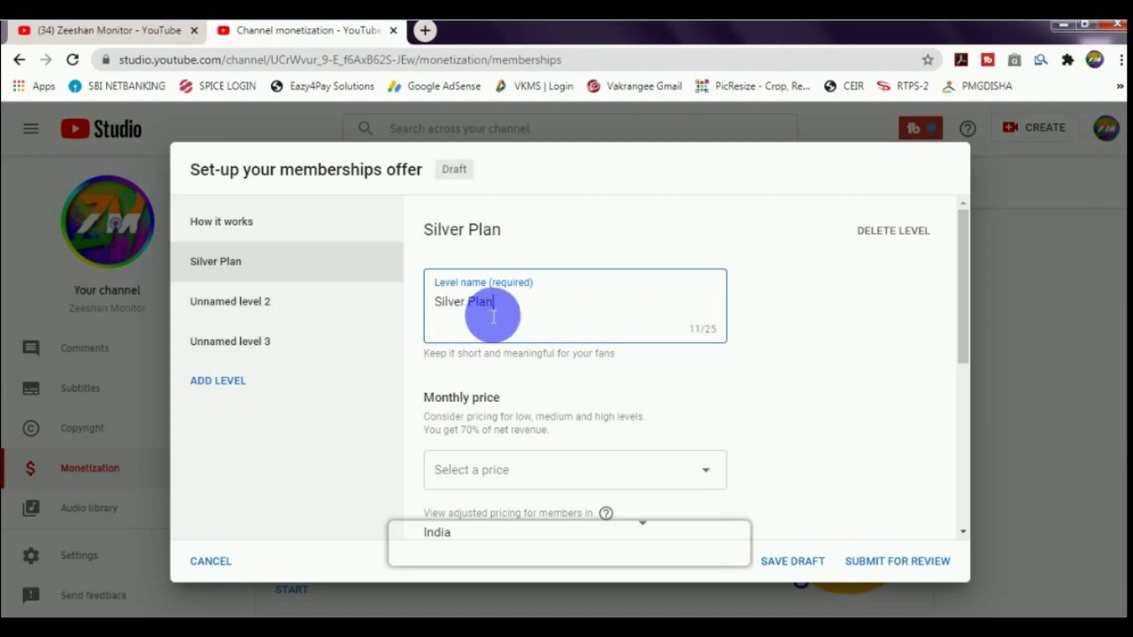
{"action": "left_click_drag", "start_coordinate": [435, 310], "coordinate": [494, 310]}
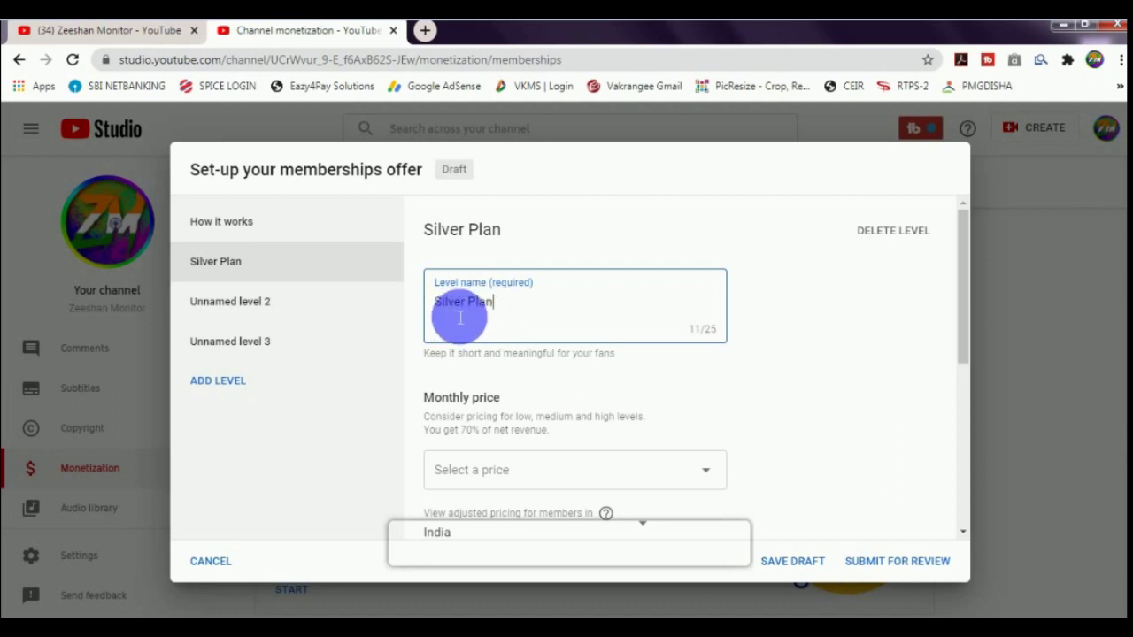
{"action": "left_click", "coordinate": [478, 314]}
Set the Silver Plan's monthly price to Rs59.00 – Popular.
{"action": "scroll", "coordinate": [472, 317], "scroll_direction": "down", "scroll_amount": 1}
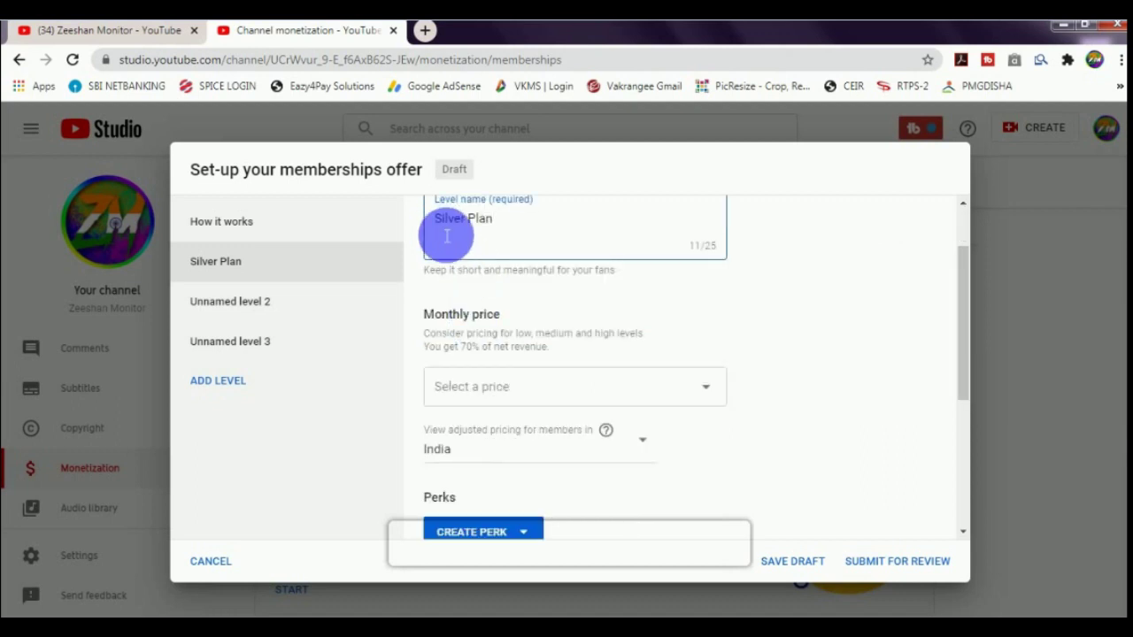
{"action": "left_click", "coordinate": [461, 391]}
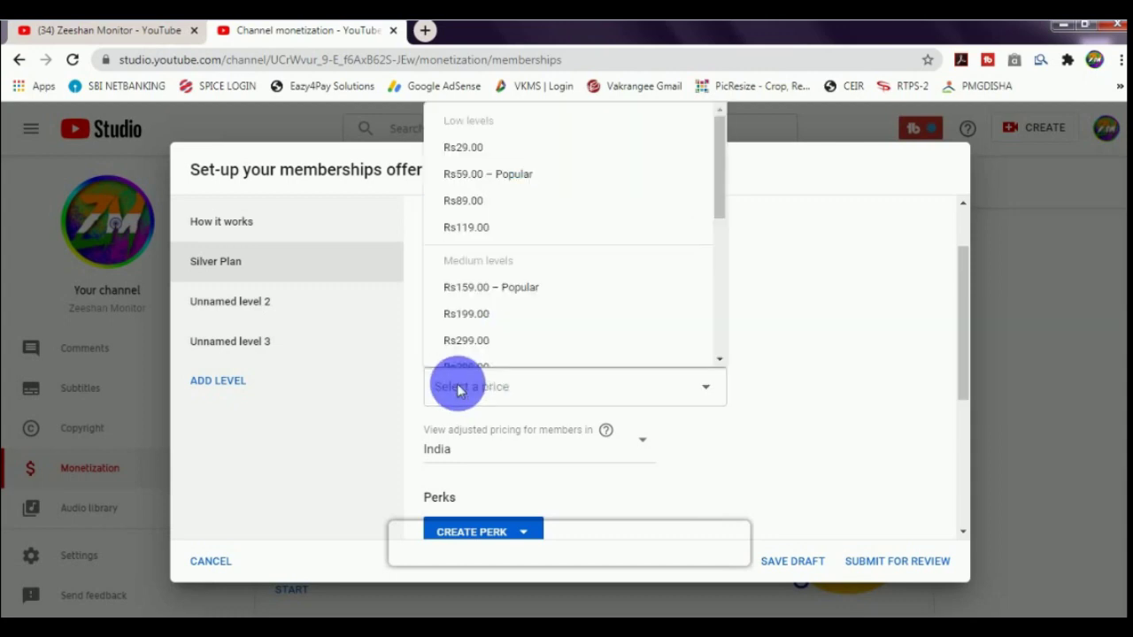
{"action": "scroll", "coordinate": [496, 266], "scroll_direction": "down", "scroll_amount": 5}
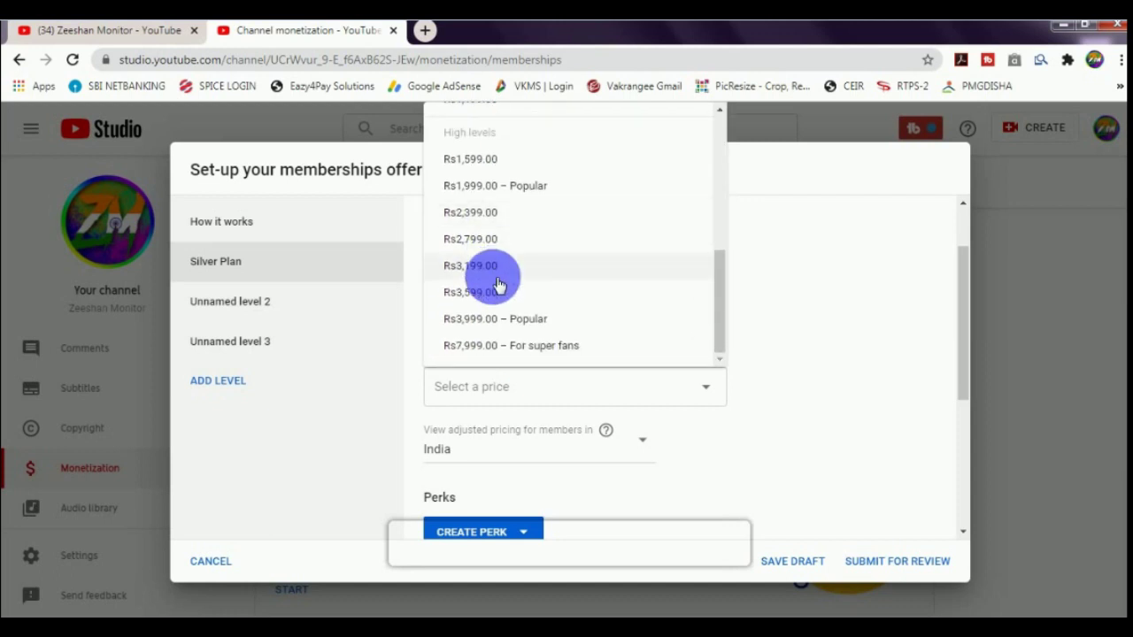
{"action": "scroll", "coordinate": [498, 285], "scroll_direction": "up", "scroll_amount": 5}
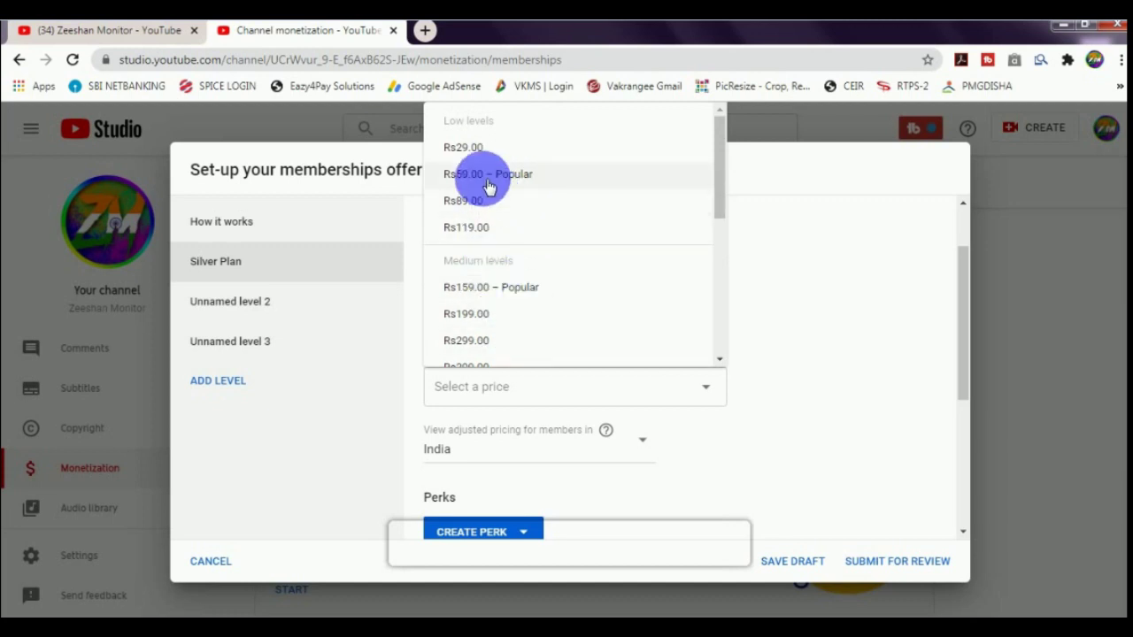
{"action": "left_click", "coordinate": [458, 175]}
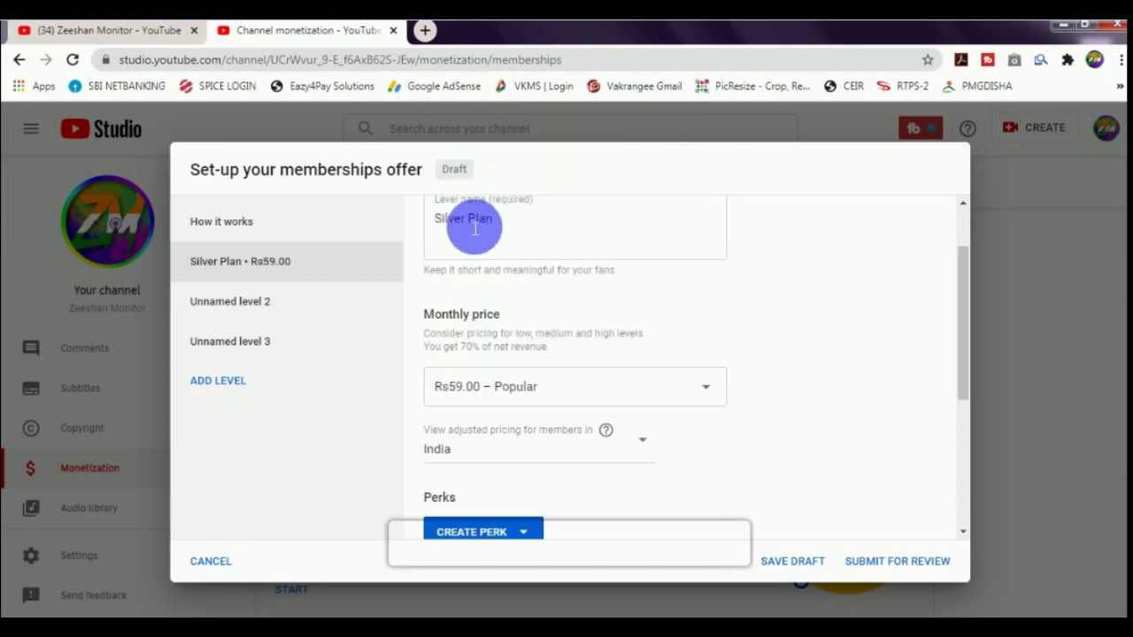
{"action": "scroll", "coordinate": [486, 307], "scroll_direction": "up", "scroll_amount": 1}
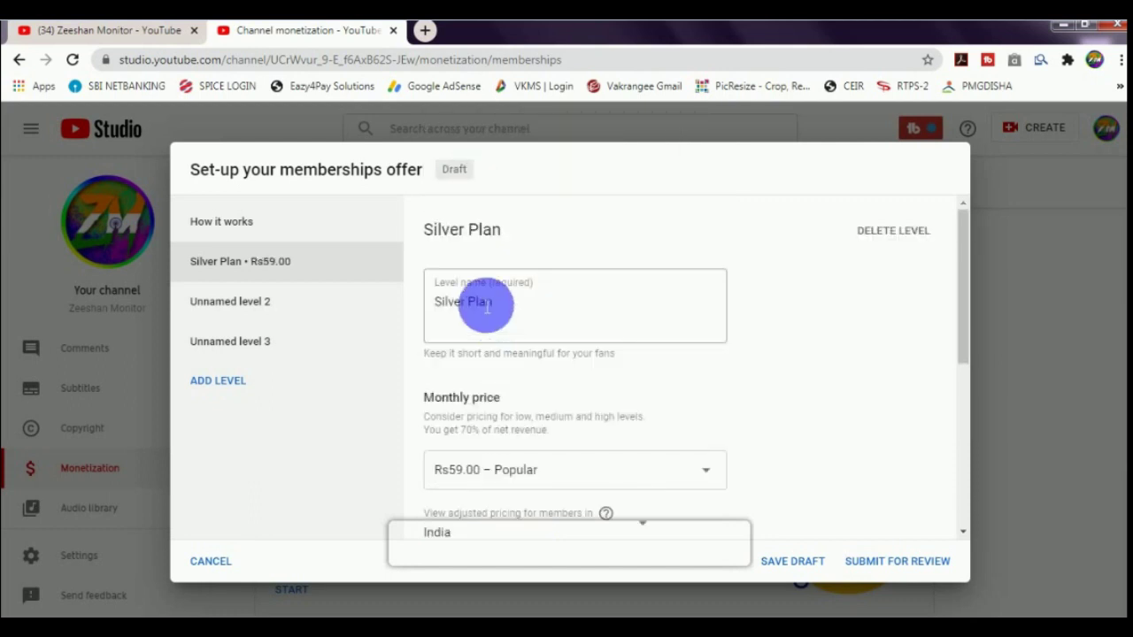
Add an Exclusive wallpapers perk to the Silver Plan from the suggested perks.
{"action": "scroll", "coordinate": [486, 308], "scroll_direction": "down", "scroll_amount": 4}
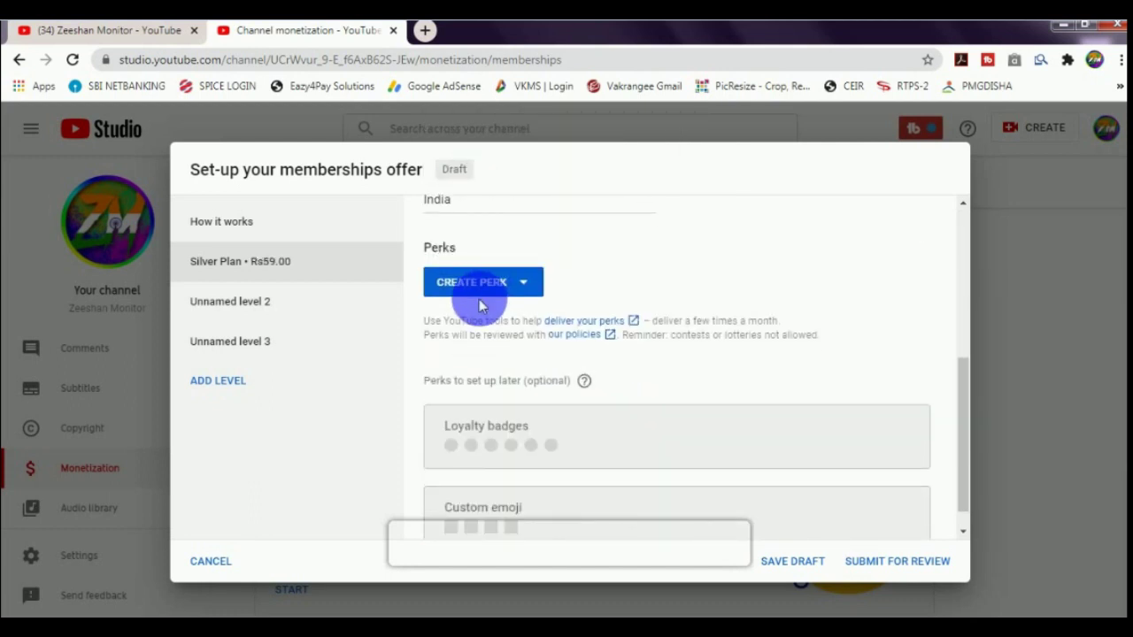
{"action": "scroll", "coordinate": [481, 305], "scroll_direction": "up", "scroll_amount": 1}
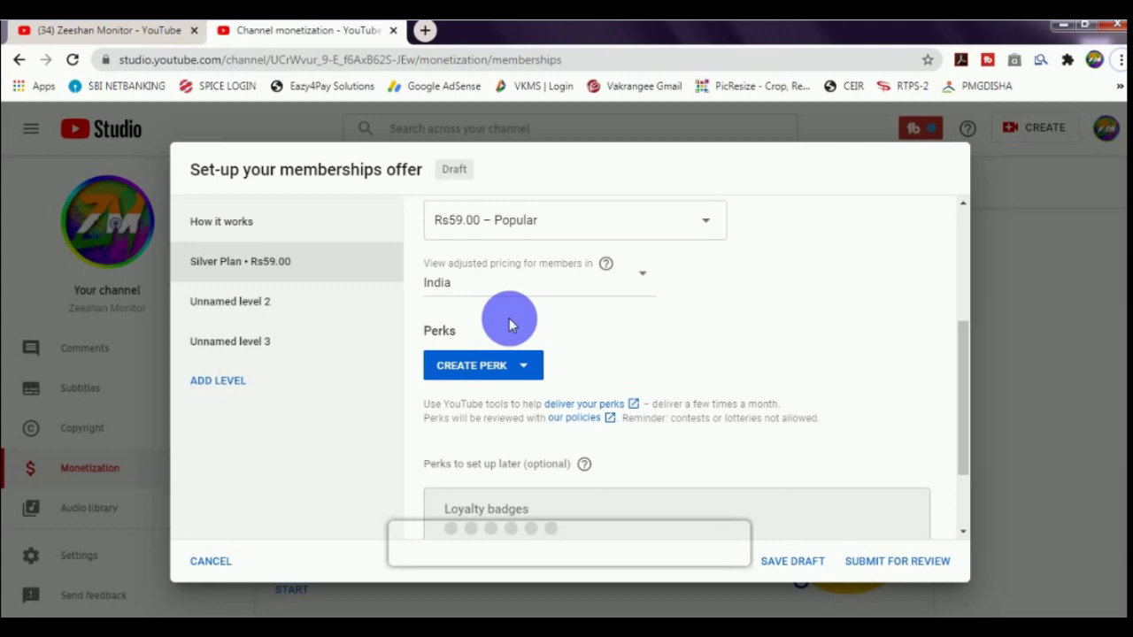
{"action": "left_click", "coordinate": [467, 376]}
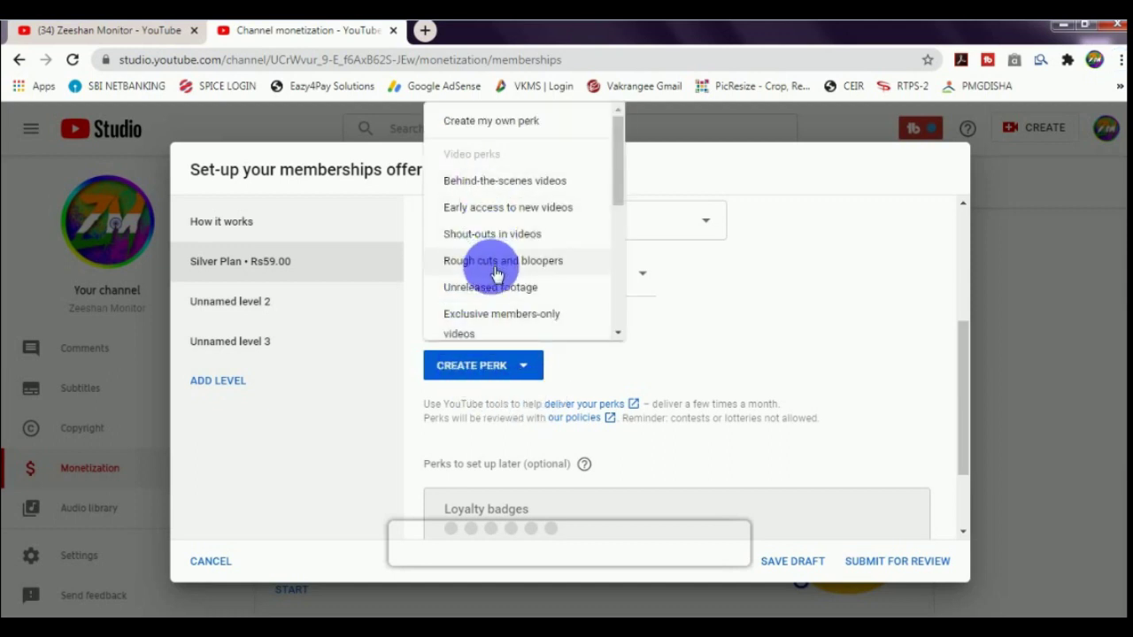
{"action": "scroll", "coordinate": [484, 262], "scroll_direction": "down", "scroll_amount": 1}
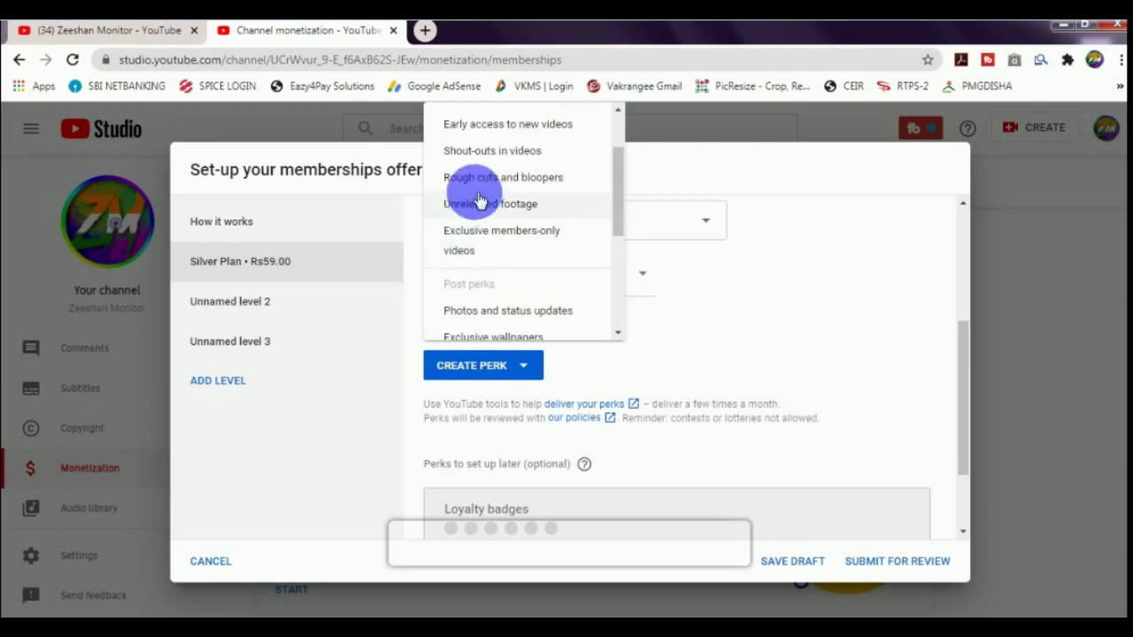
{"action": "scroll", "coordinate": [496, 260], "scroll_direction": "down", "scroll_amount": 1}
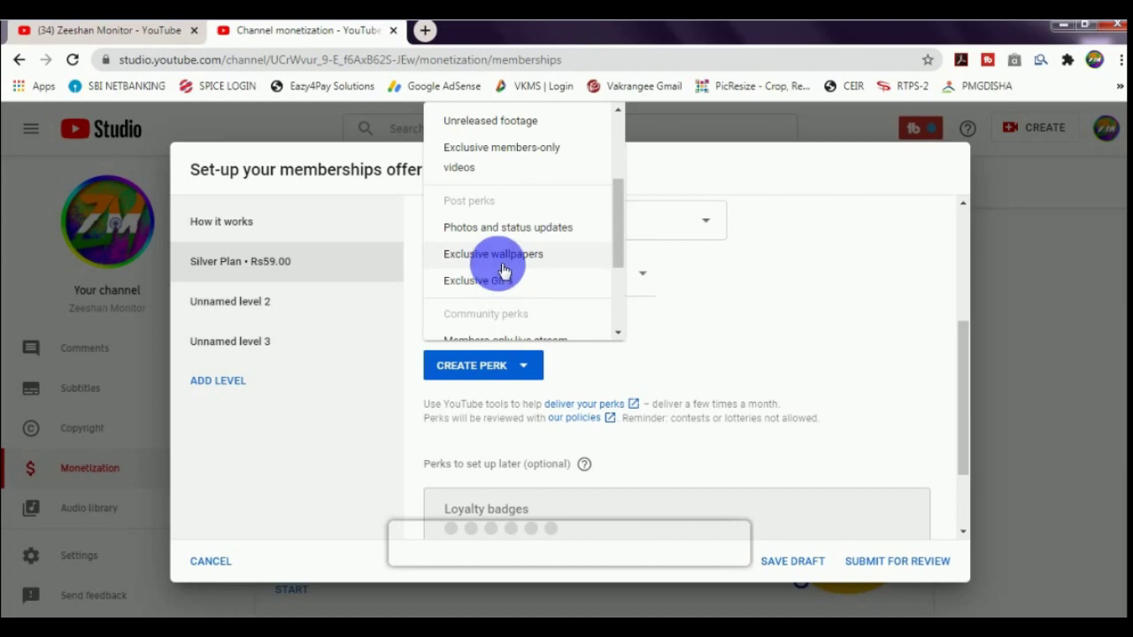
{"action": "scroll", "coordinate": [503, 265], "scroll_direction": "down", "scroll_amount": 2}
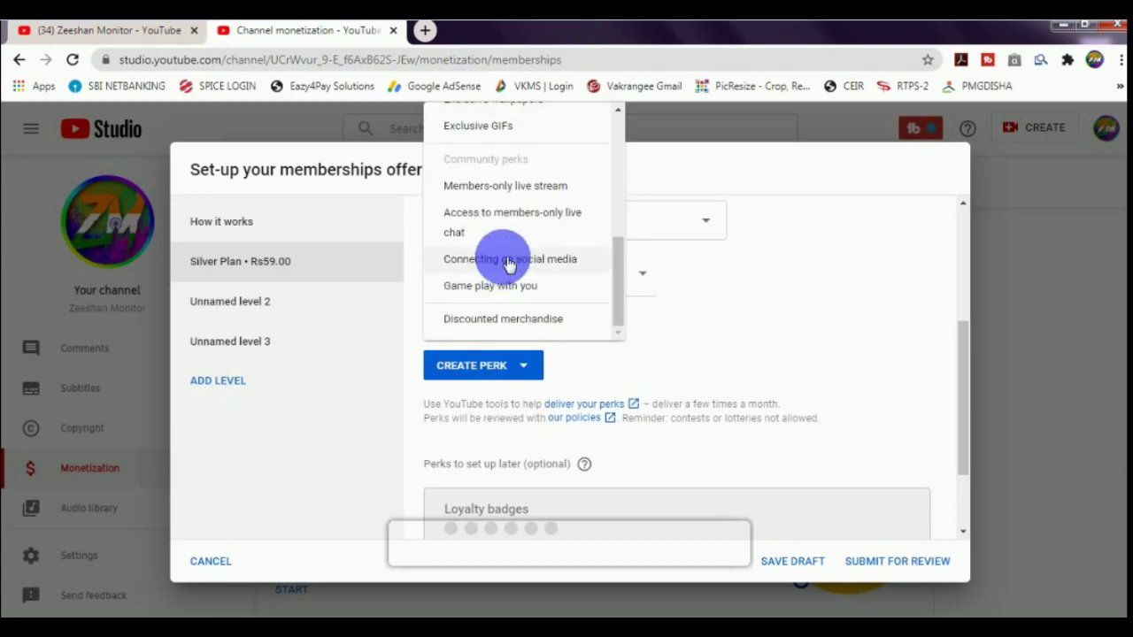
{"action": "scroll", "coordinate": [509, 264], "scroll_direction": "up", "scroll_amount": 3}
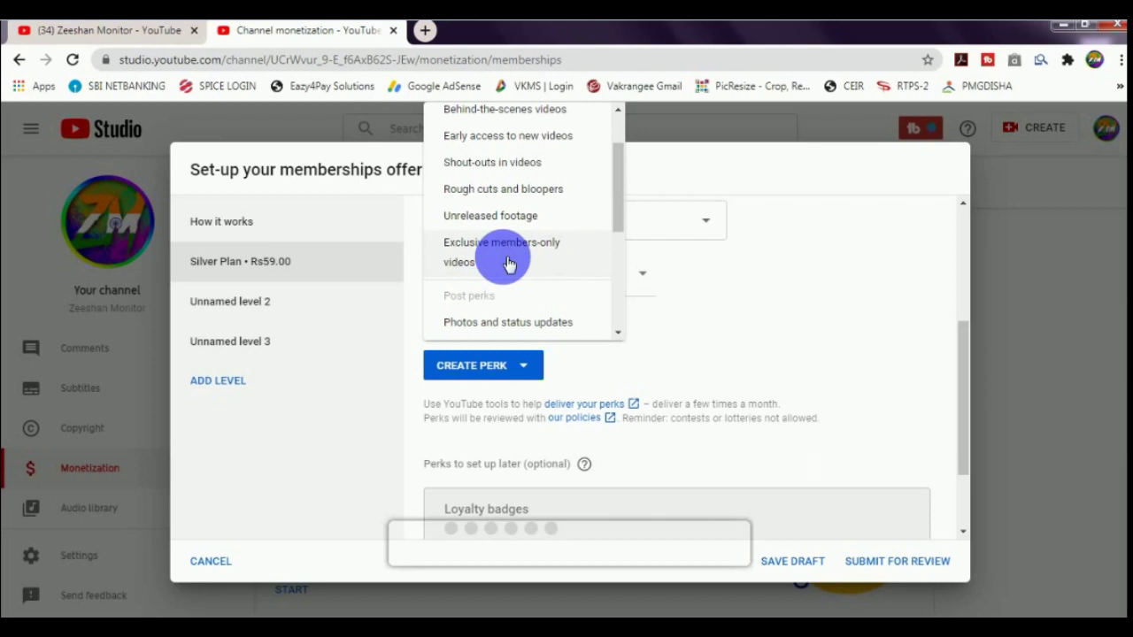
{"action": "left_click", "coordinate": [509, 265]}
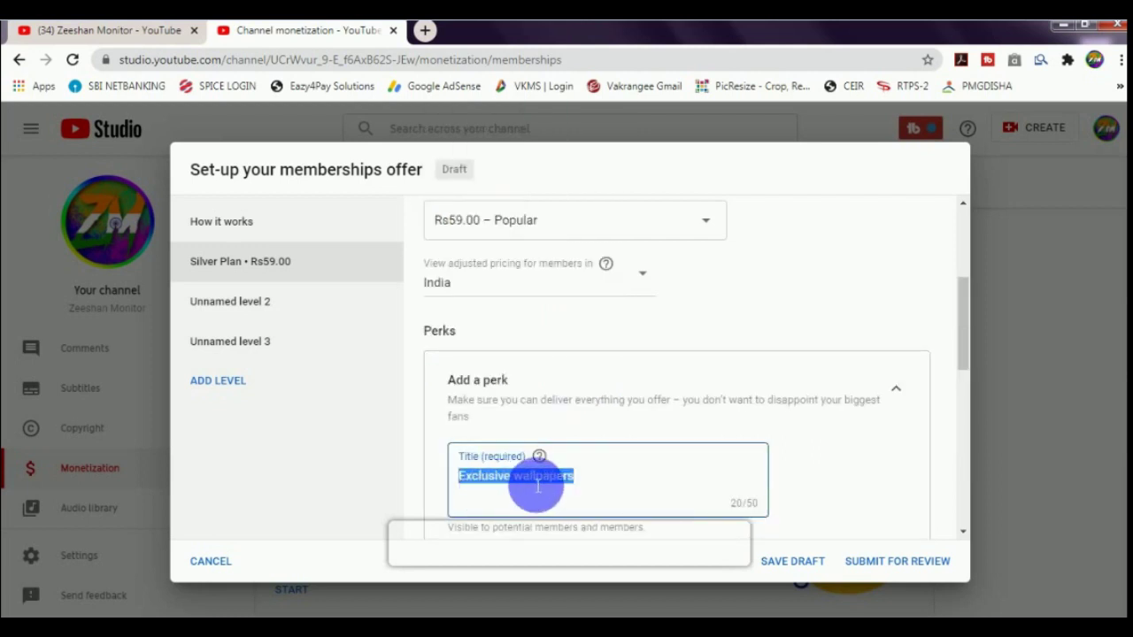
{"action": "scroll", "coordinate": [536, 444], "scroll_direction": "down", "scroll_amount": 1}
{"action": "scroll", "coordinate": [506, 413], "scroll_direction": "down", "scroll_amount": 1}
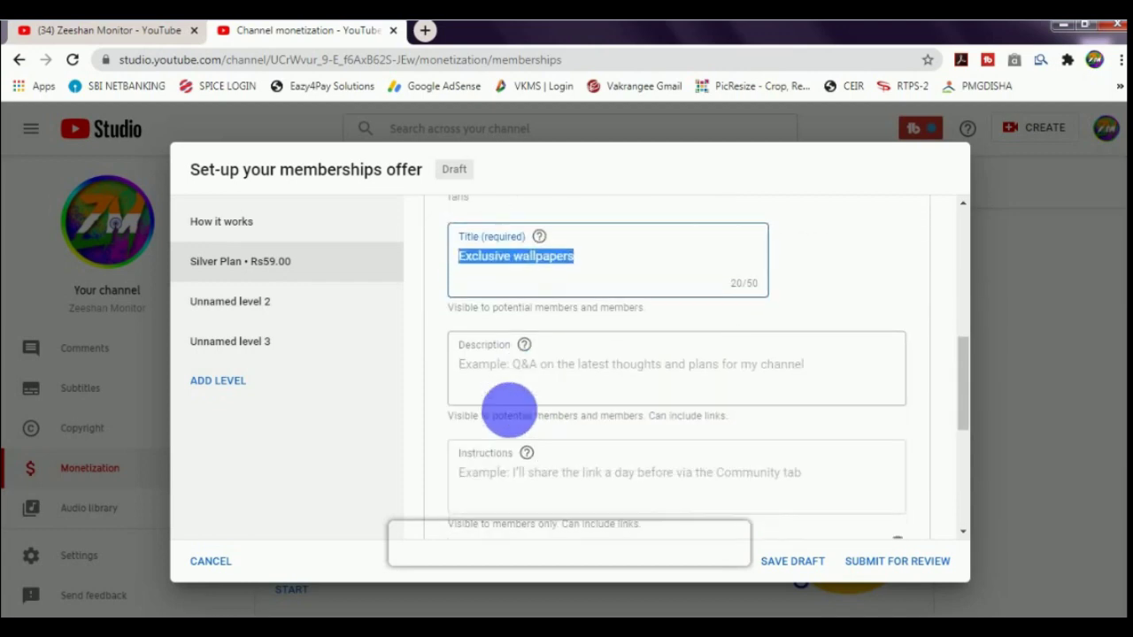
{"action": "left_click", "coordinate": [495, 352]}
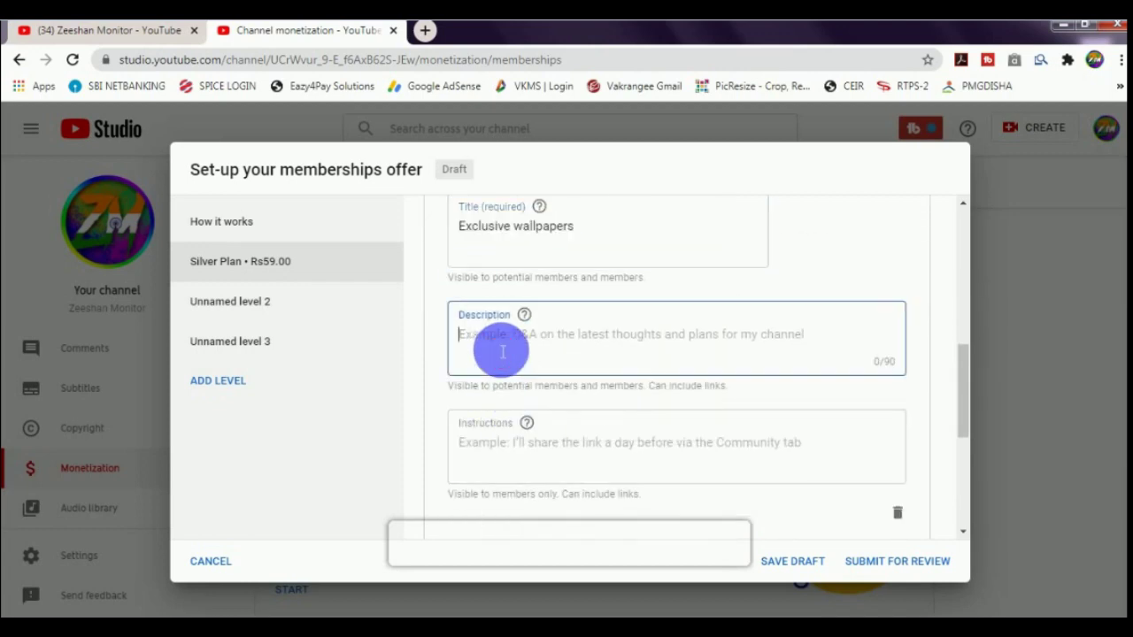
{"action": "left_click", "coordinate": [511, 457]}
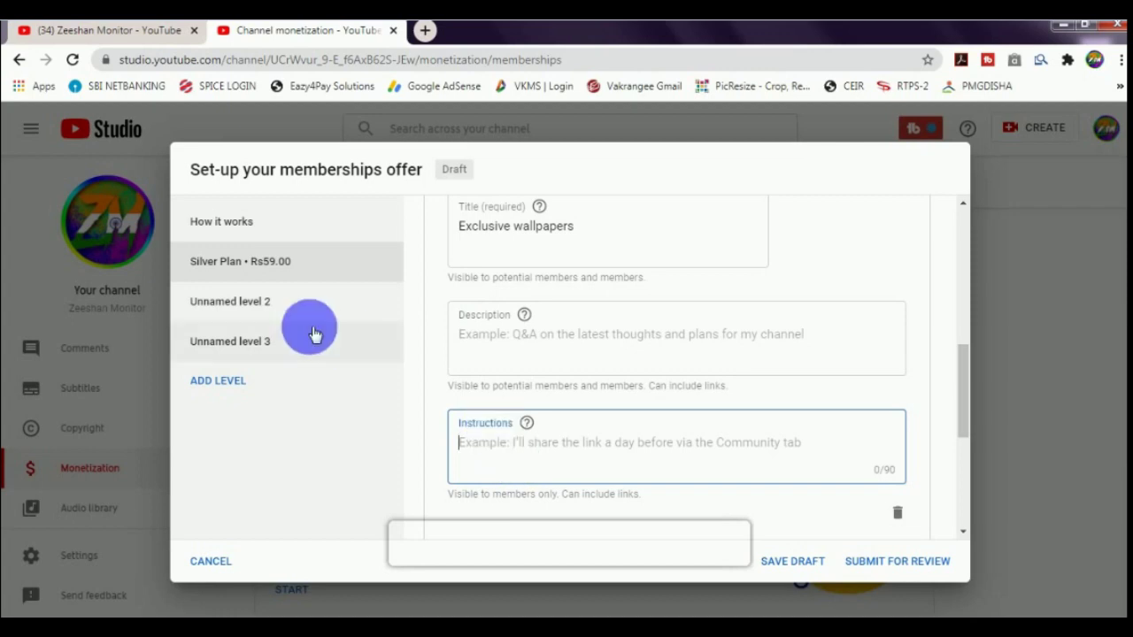
Name the second membership level Gold Plan.
{"action": "left_click", "coordinate": [216, 308]}
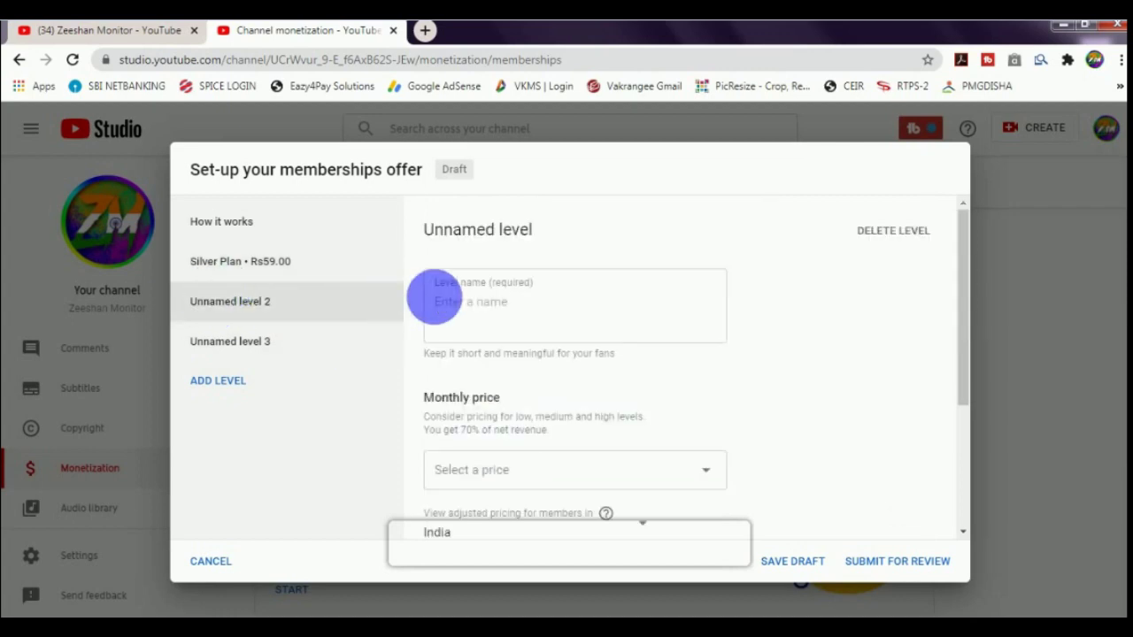
{"action": "left_click", "coordinate": [469, 303]}
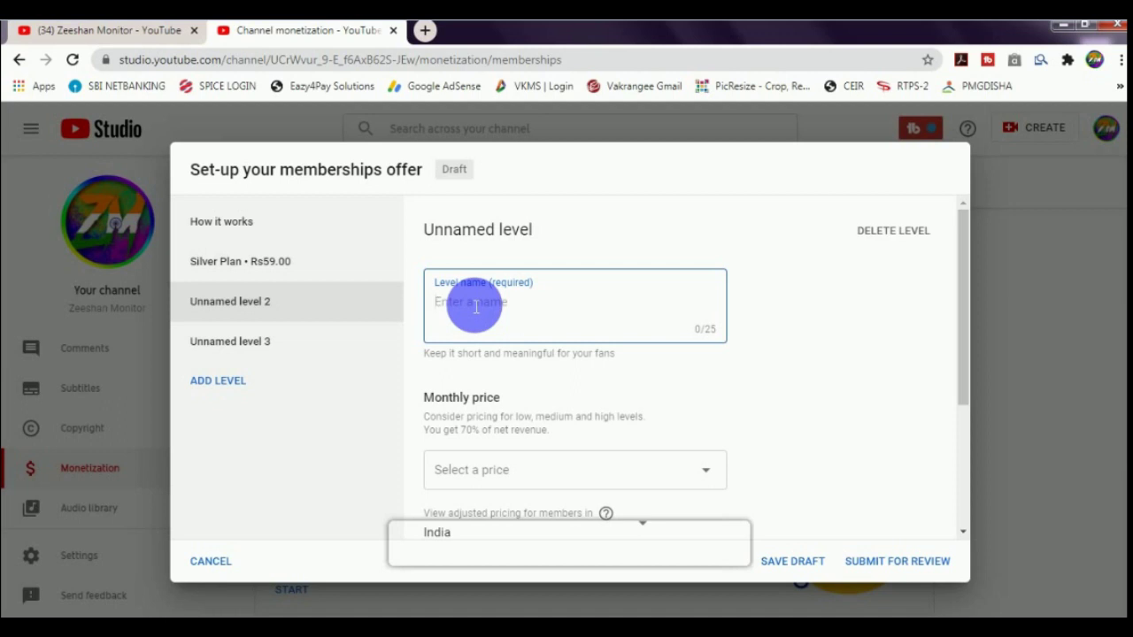
{"action": "type", "text": "Gold Plan"}
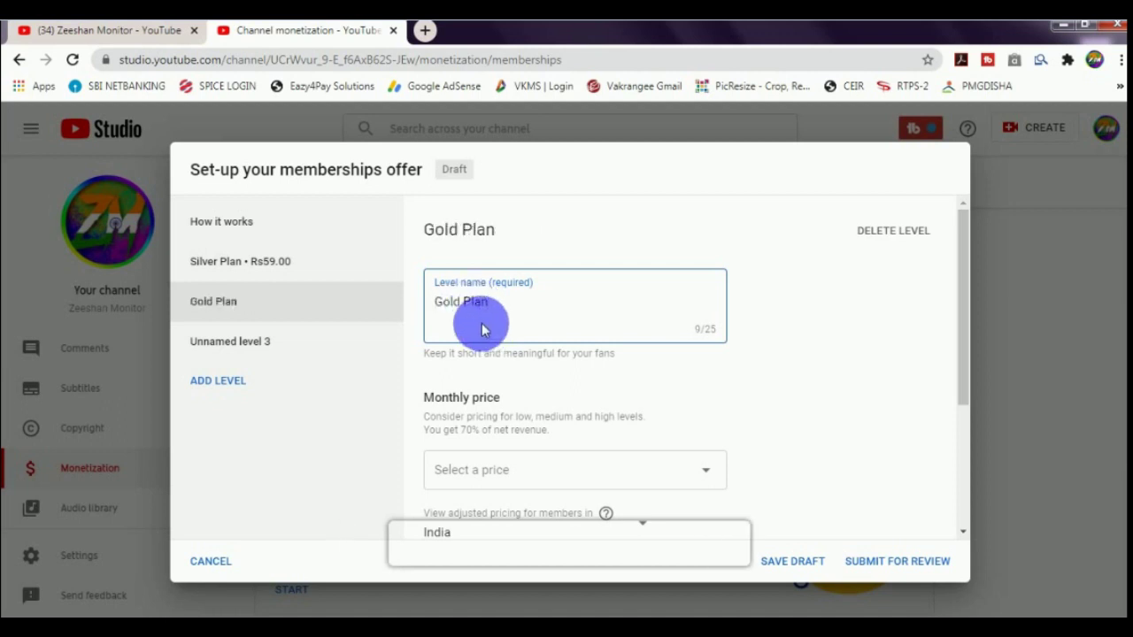
{"action": "scroll", "coordinate": [463, 358], "scroll_direction": "down", "scroll_amount": 1}
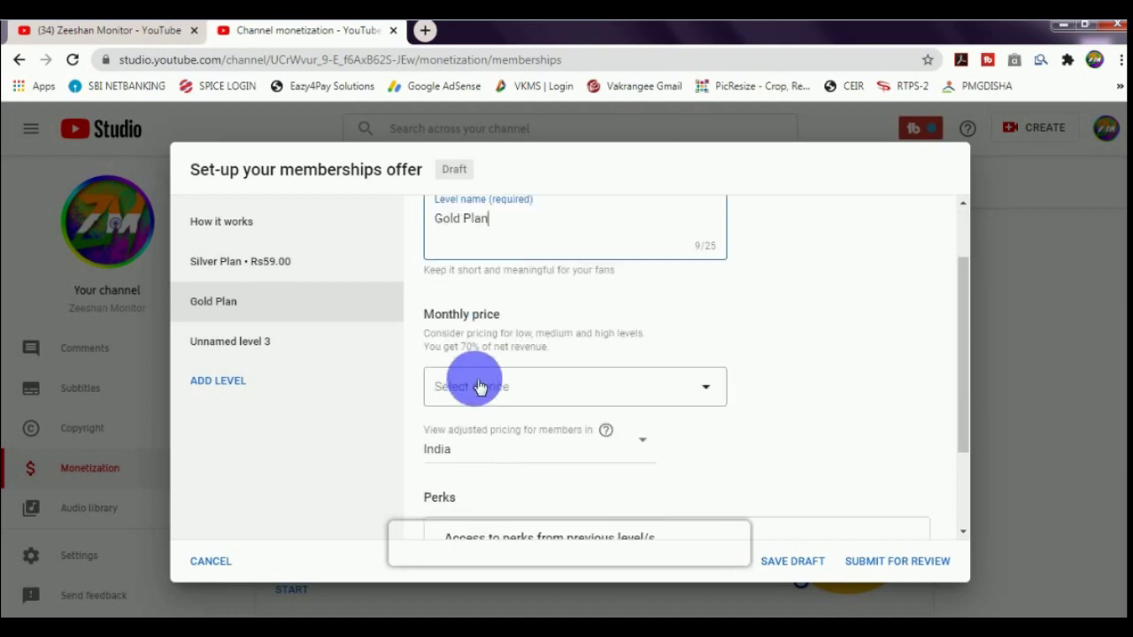
{"action": "scroll", "coordinate": [469, 377], "scroll_direction": "up", "scroll_amount": 1}
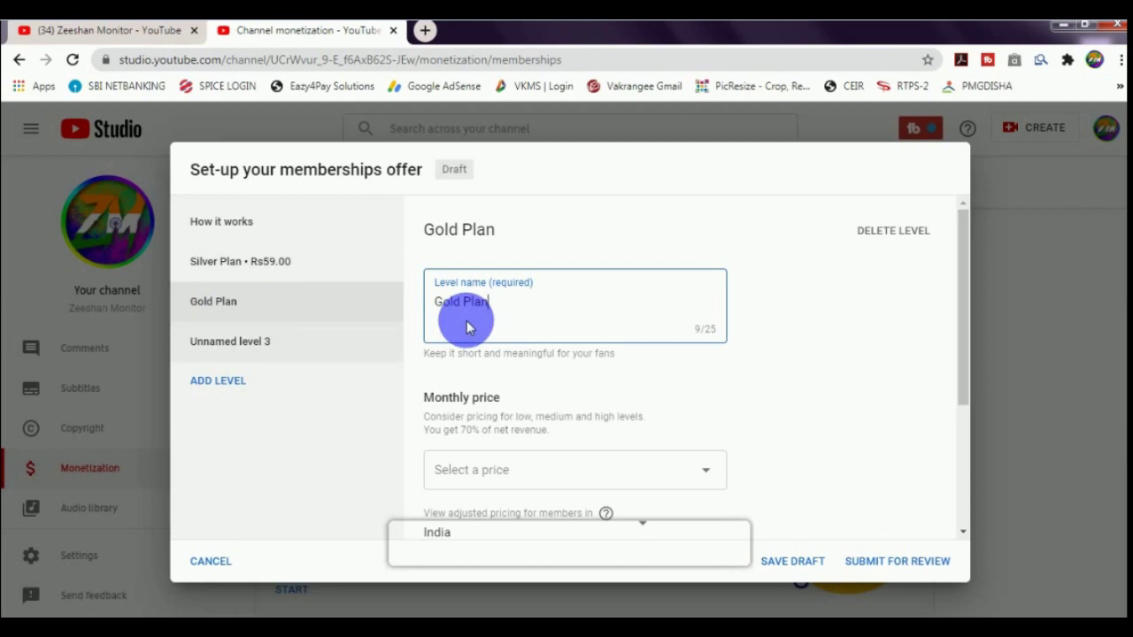
Set the Gold Plan's monthly price to Rs159.00 – Popular.
{"action": "scroll", "coordinate": [468, 327], "scroll_direction": "down", "scroll_amount": 1}
{"action": "left_click", "coordinate": [458, 384]}
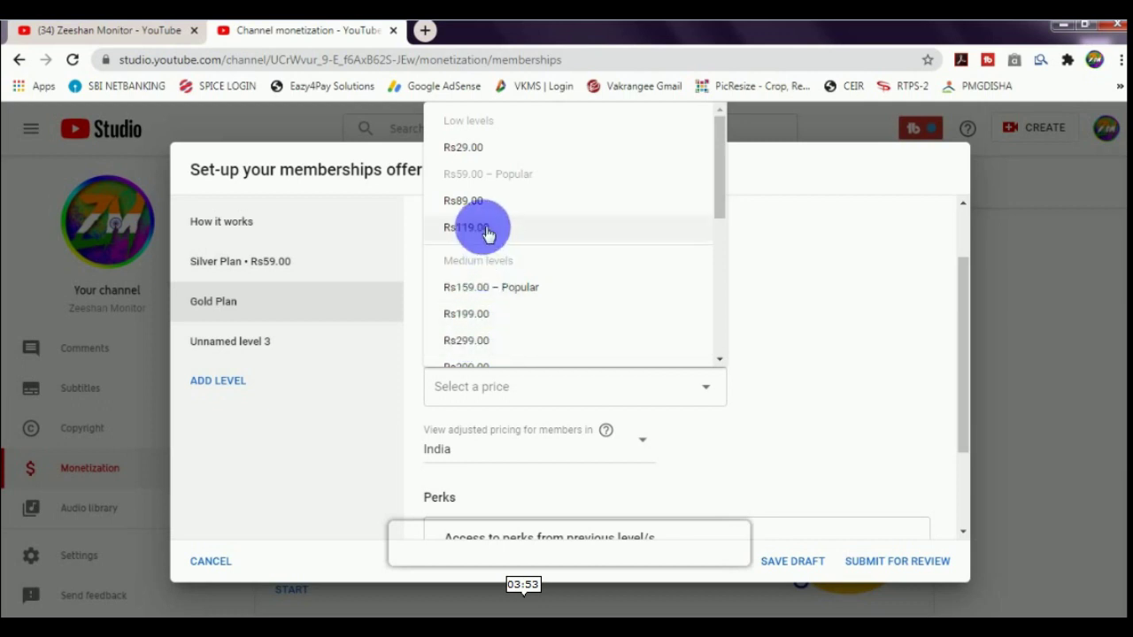
{"action": "left_click", "coordinate": [488, 287]}
{"action": "scroll", "coordinate": [489, 312], "scroll_direction": "down", "scroll_amount": 1}
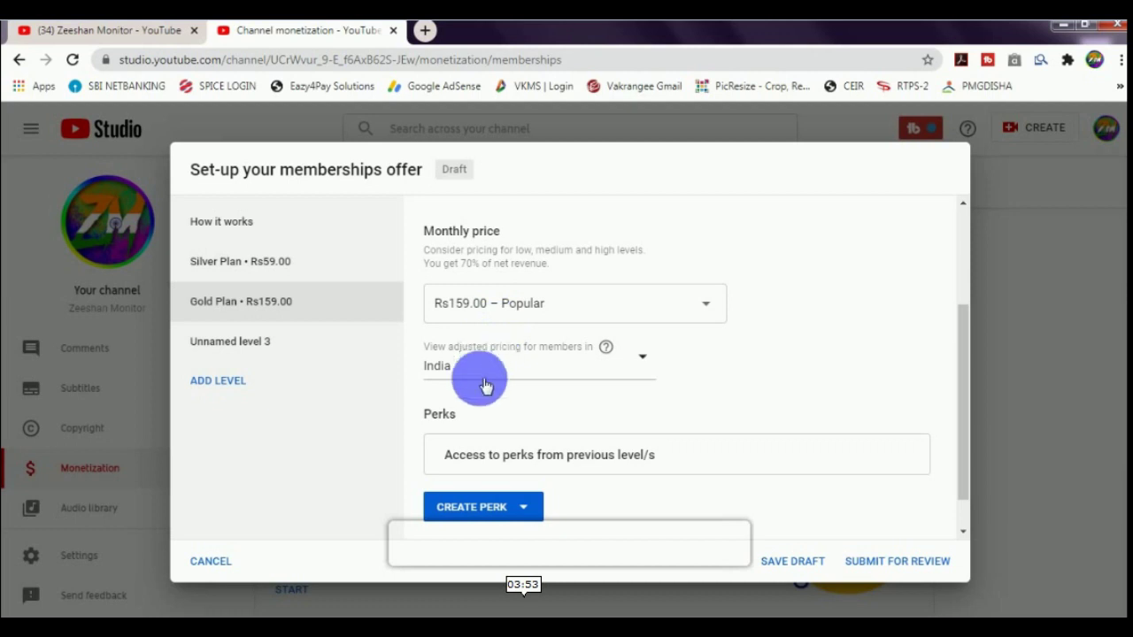
{"action": "scroll", "coordinate": [481, 397], "scroll_direction": "down", "scroll_amount": 1}
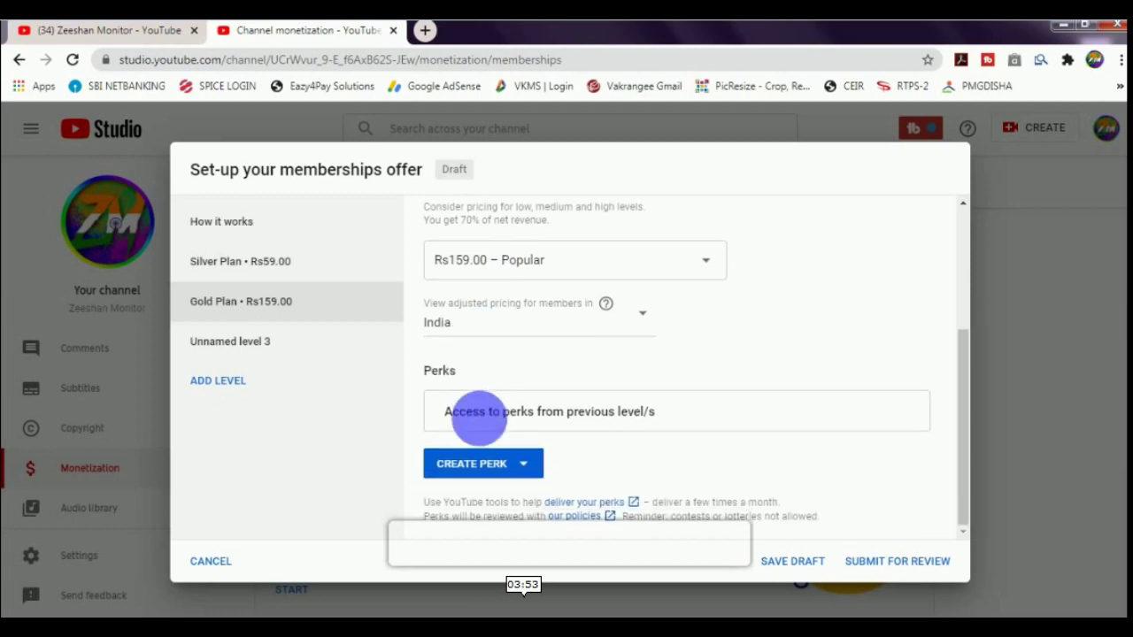
Add a Photos and status updates perk to the Gold Plan from the suggested perks.
{"action": "left_click", "coordinate": [474, 465]}
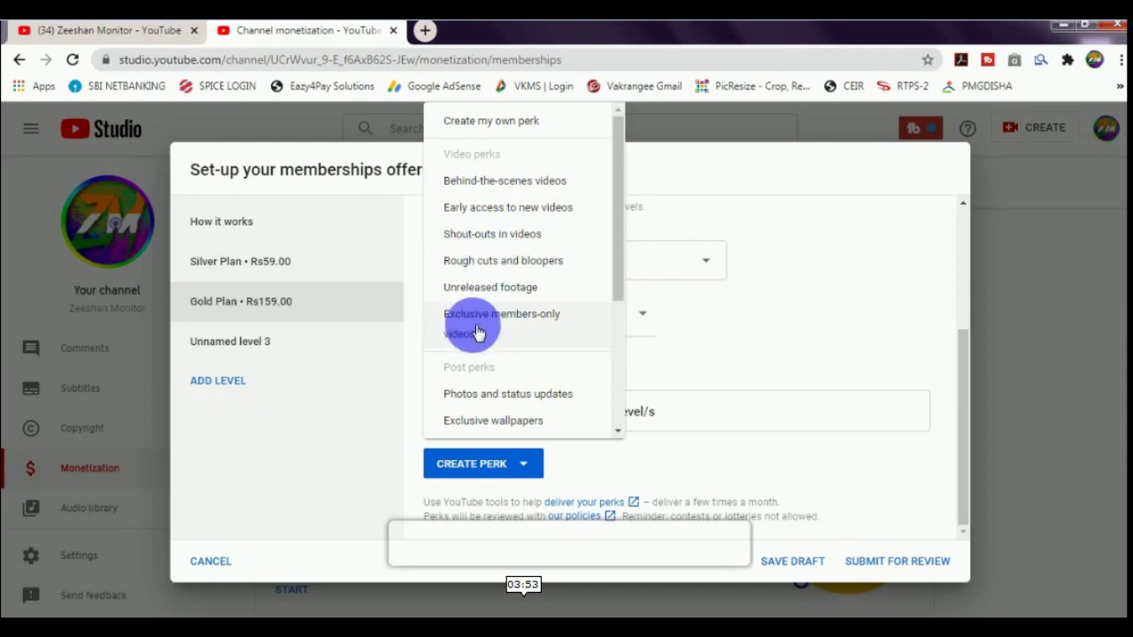
{"action": "scroll", "coordinate": [500, 329], "scroll_direction": "down", "scroll_amount": 1}
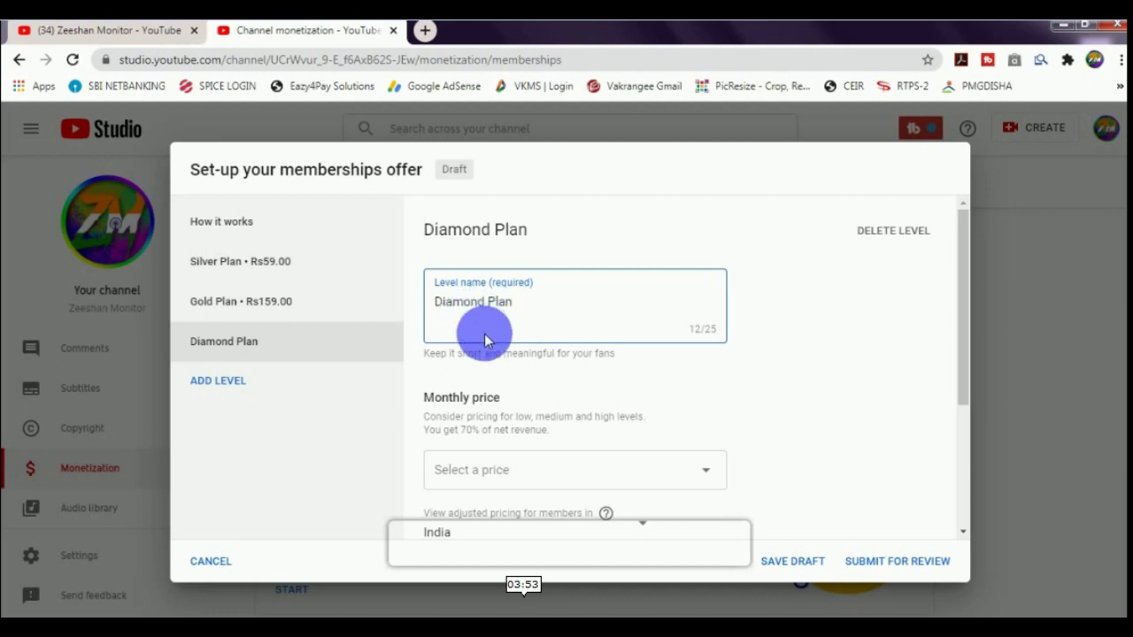
Set the Diamond Plan's monthly price to Rs199.00.
{"action": "scroll", "coordinate": [485, 396], "scroll_direction": "down", "scroll_amount": 1}
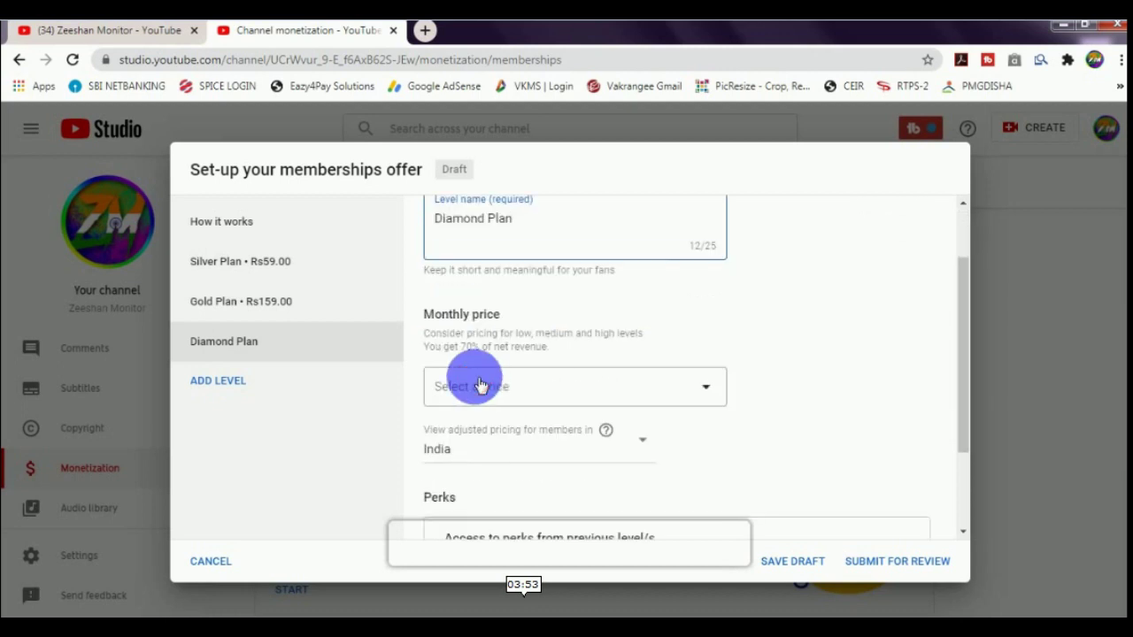
{"action": "left_click", "coordinate": [481, 382]}
{"action": "left_click", "coordinate": [483, 383]}
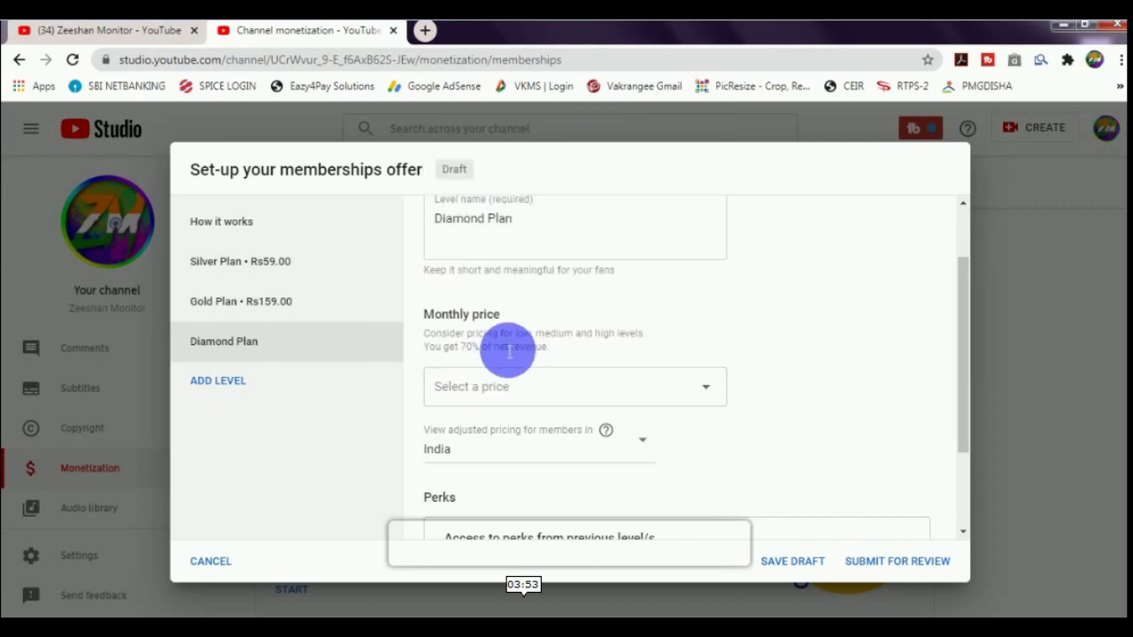
{"action": "left_click", "coordinate": [495, 399]}
{"action": "scroll", "coordinate": [494, 306], "scroll_direction": "down", "scroll_amount": 1}
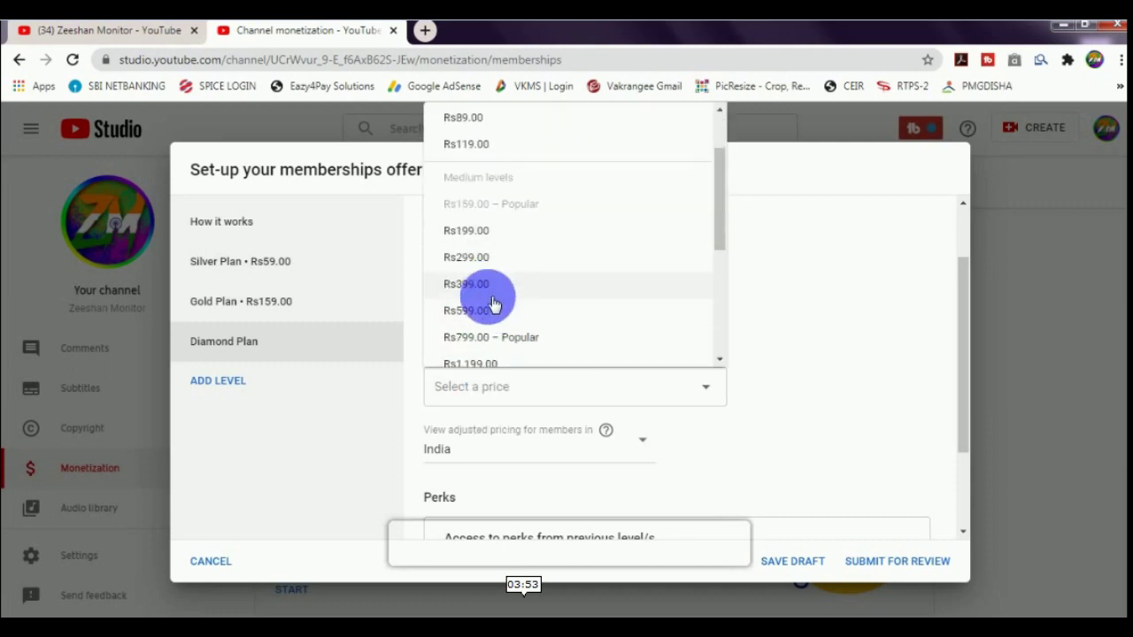
{"action": "left_click", "coordinate": [470, 237]}
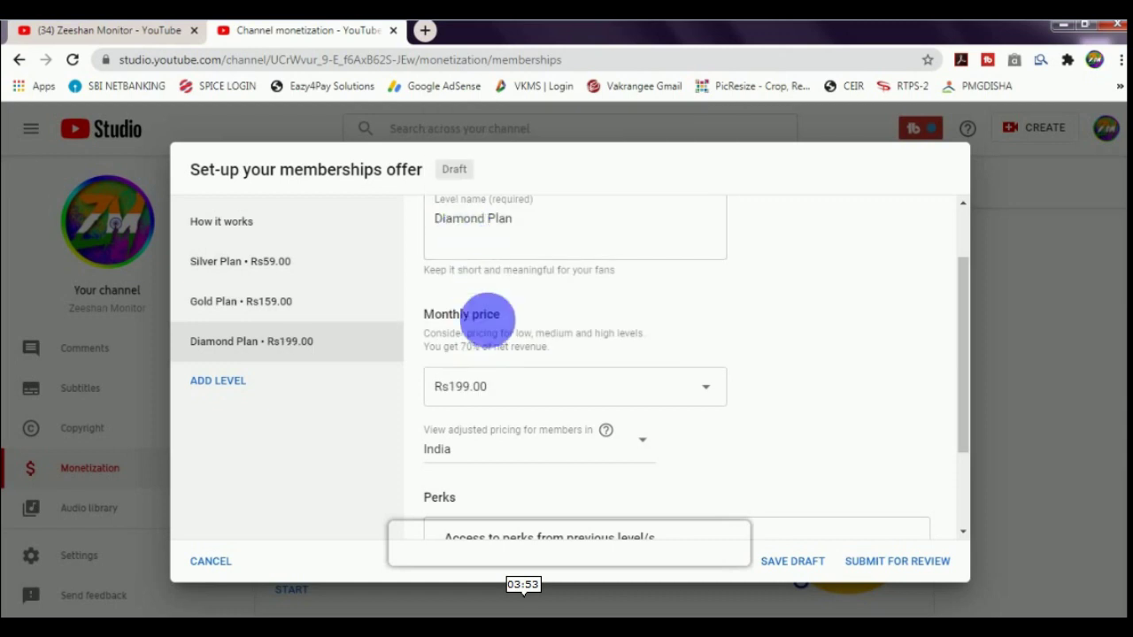
Add a perk titled Connecting on social media to the Diamond Plan, described as "You can chat on social media like instagram after this membership".
{"action": "scroll", "coordinate": [516, 416], "scroll_direction": "down", "scroll_amount": 2}
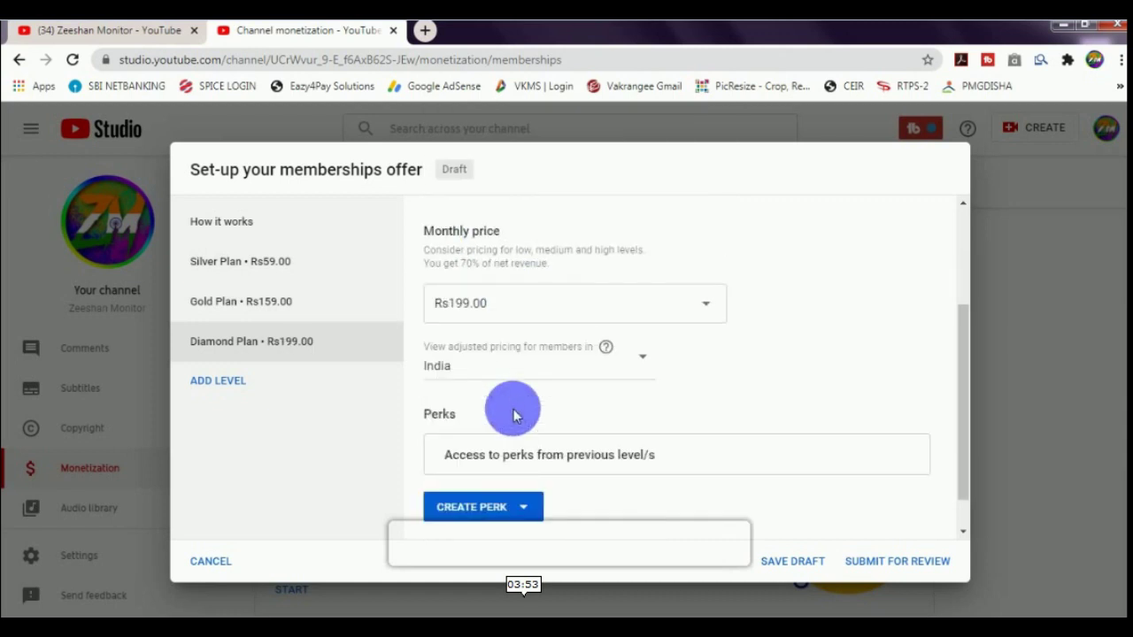
{"action": "scroll", "coordinate": [496, 425], "scroll_direction": "down", "scroll_amount": 1}
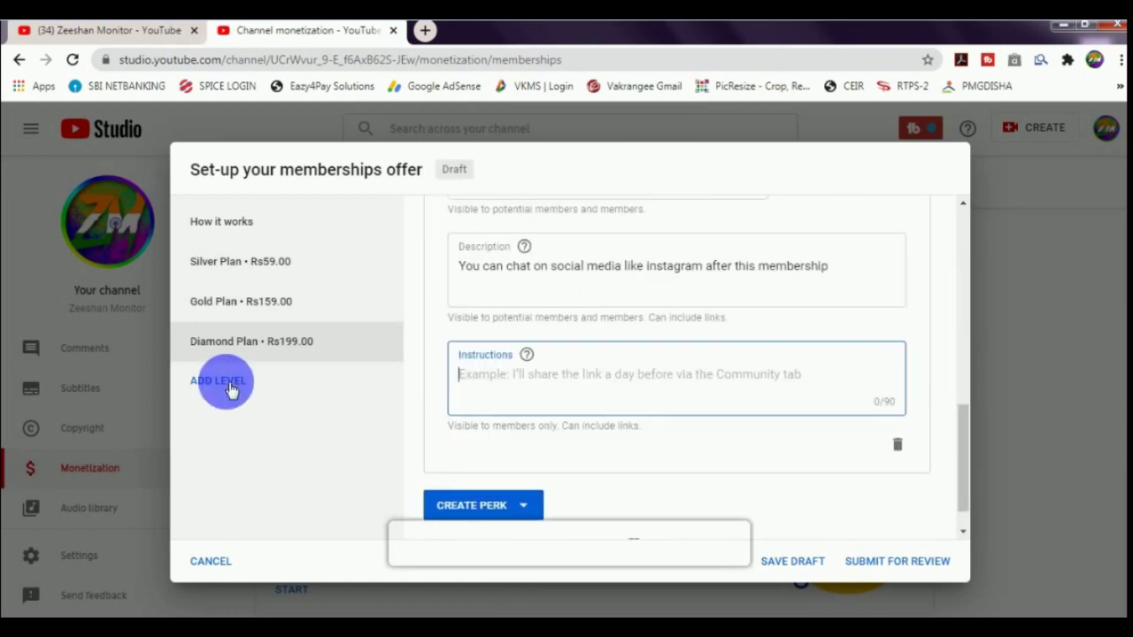
{"action": "scroll", "coordinate": [467, 443], "scroll_direction": "down", "scroll_amount": 1}
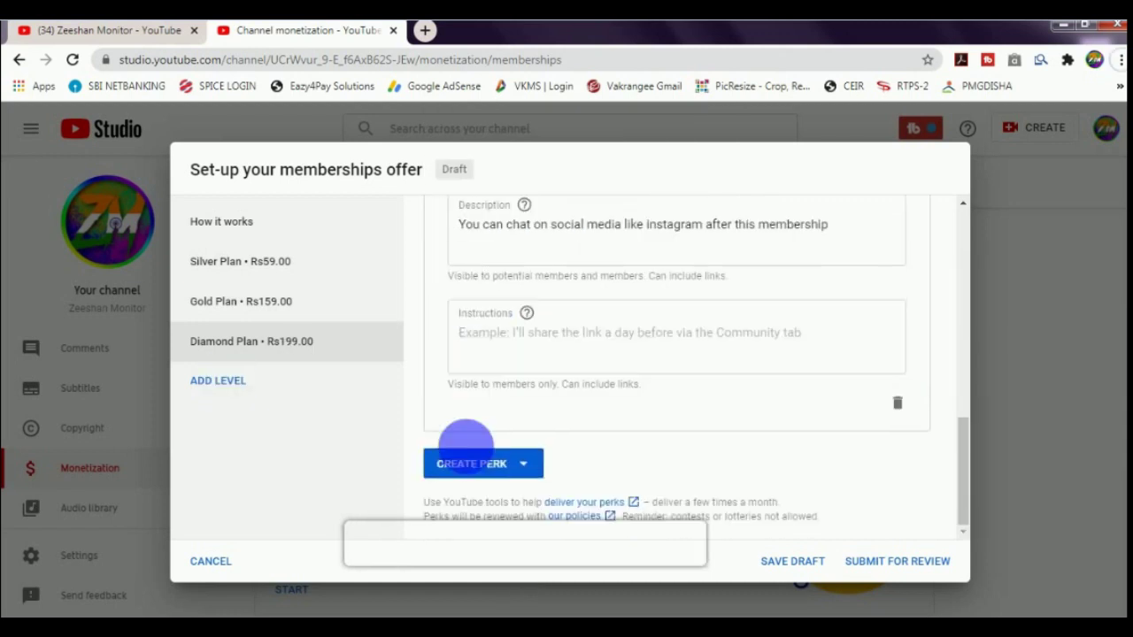
Save the memberships offer as a draft and close its setup.
{"action": "scroll", "coordinate": [461, 410], "scroll_direction": "up", "scroll_amount": 3}
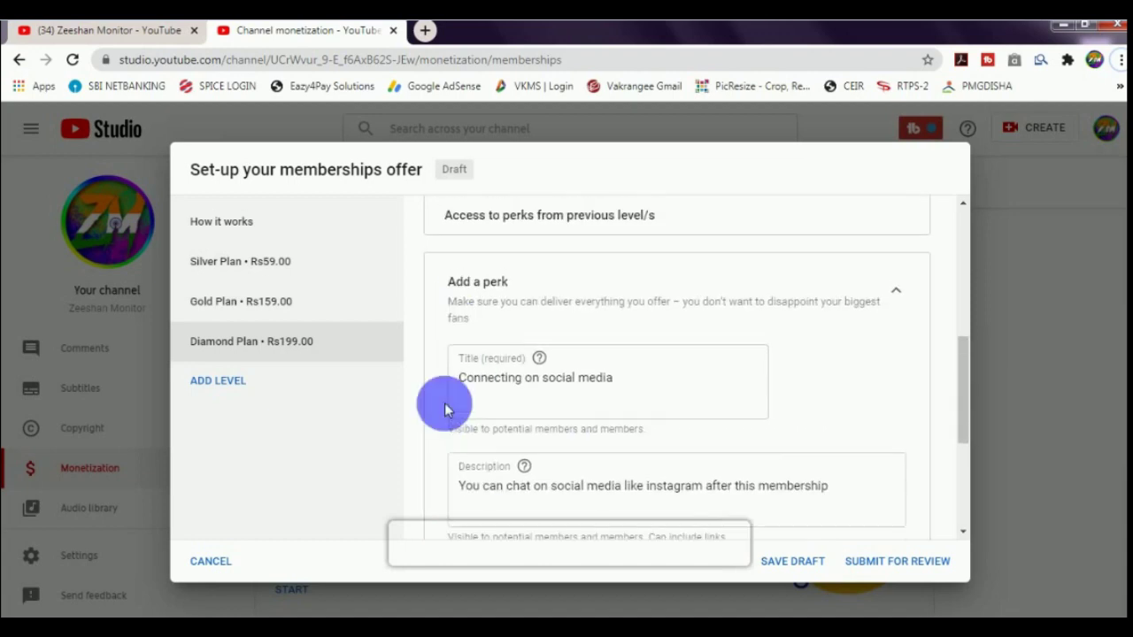
{"action": "scroll", "coordinate": [445, 409], "scroll_direction": "up", "scroll_amount": 2}
{"action": "scroll", "coordinate": [445, 408], "scroll_direction": "down", "scroll_amount": 5}
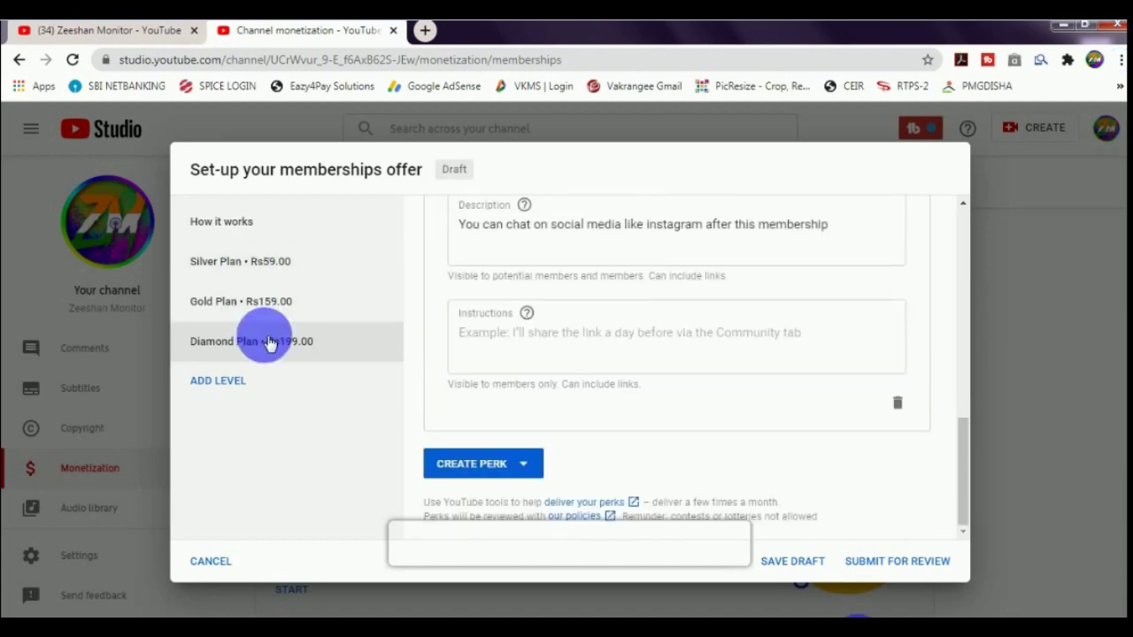
{"action": "left_click", "coordinate": [797, 562]}
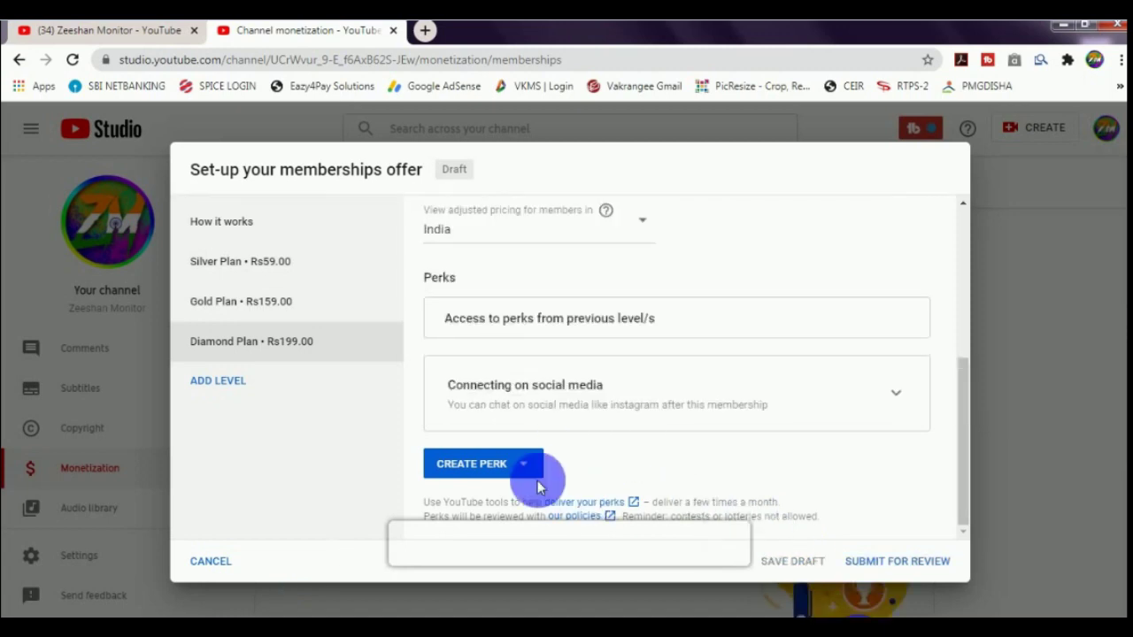
{"action": "left_click", "coordinate": [220, 562]}
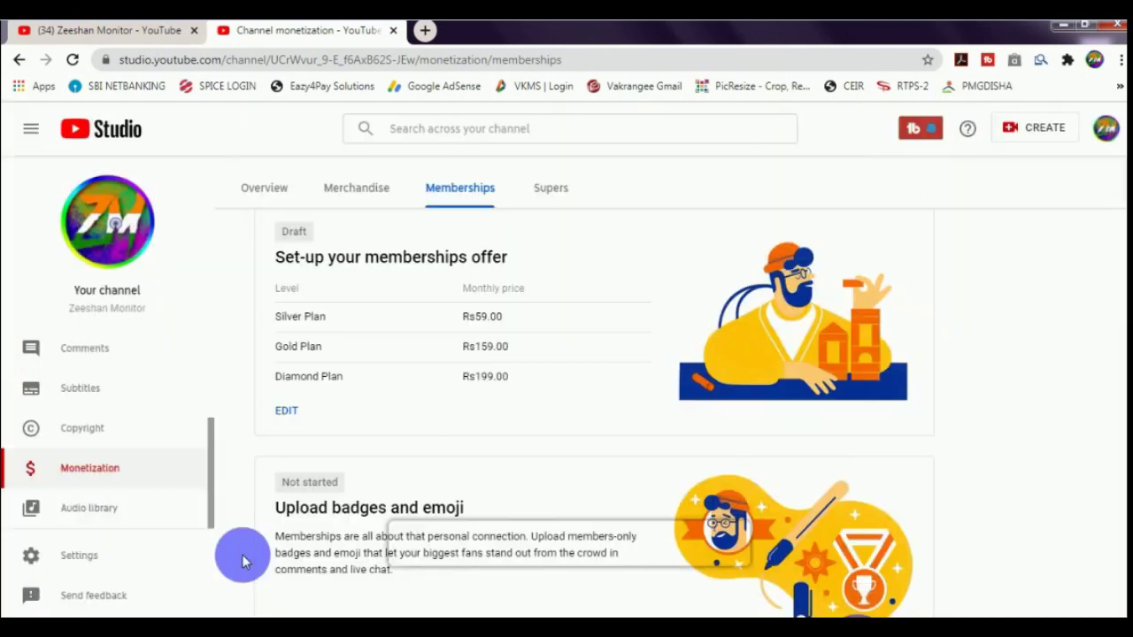
Start the Upload badges and emoji setup for the channel memberships.
{"action": "scroll", "coordinate": [354, 442], "scroll_direction": "up", "scroll_amount": 1}
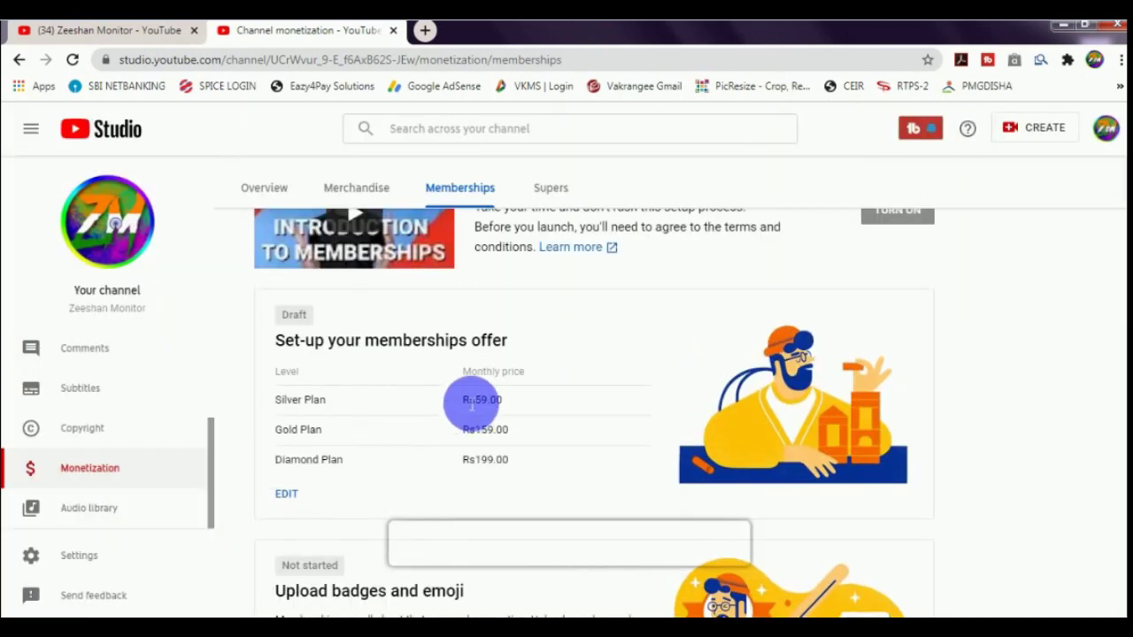
{"action": "scroll", "coordinate": [470, 439], "scroll_direction": "down", "scroll_amount": 1}
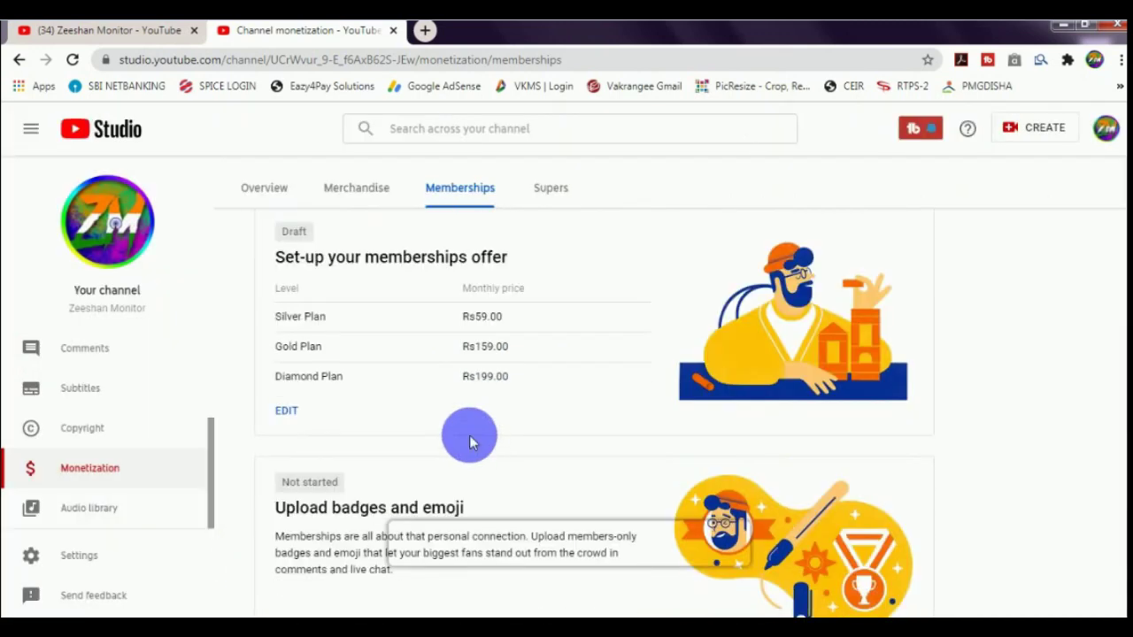
{"action": "scroll", "coordinate": [470, 438], "scroll_direction": "down", "scroll_amount": 1}
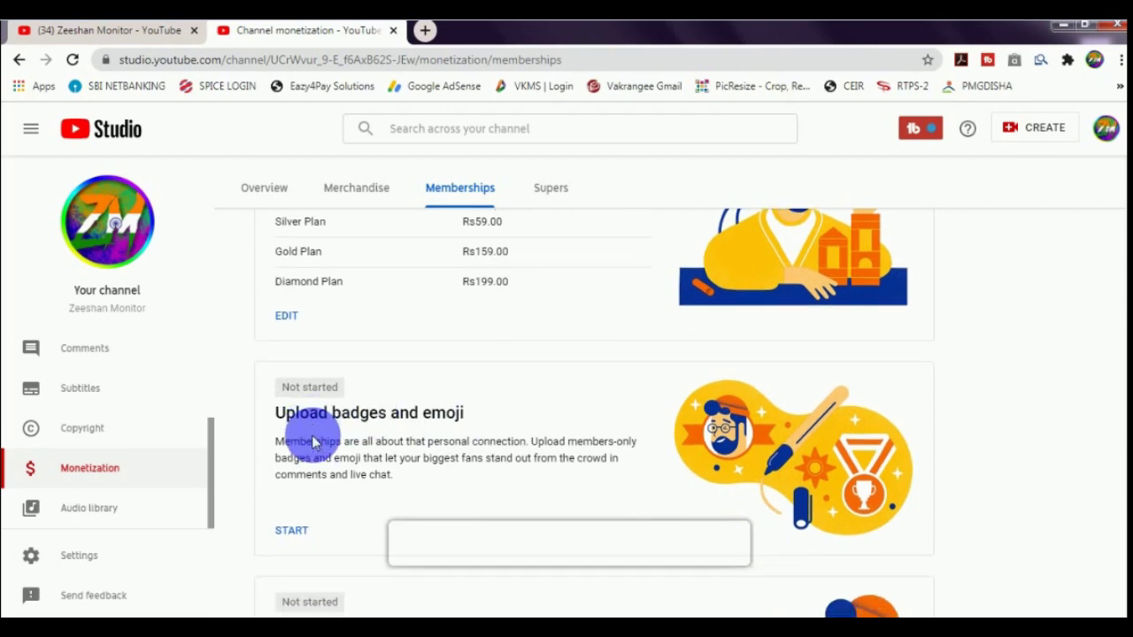
{"action": "scroll", "coordinate": [311, 442], "scroll_direction": "down", "scroll_amount": 1}
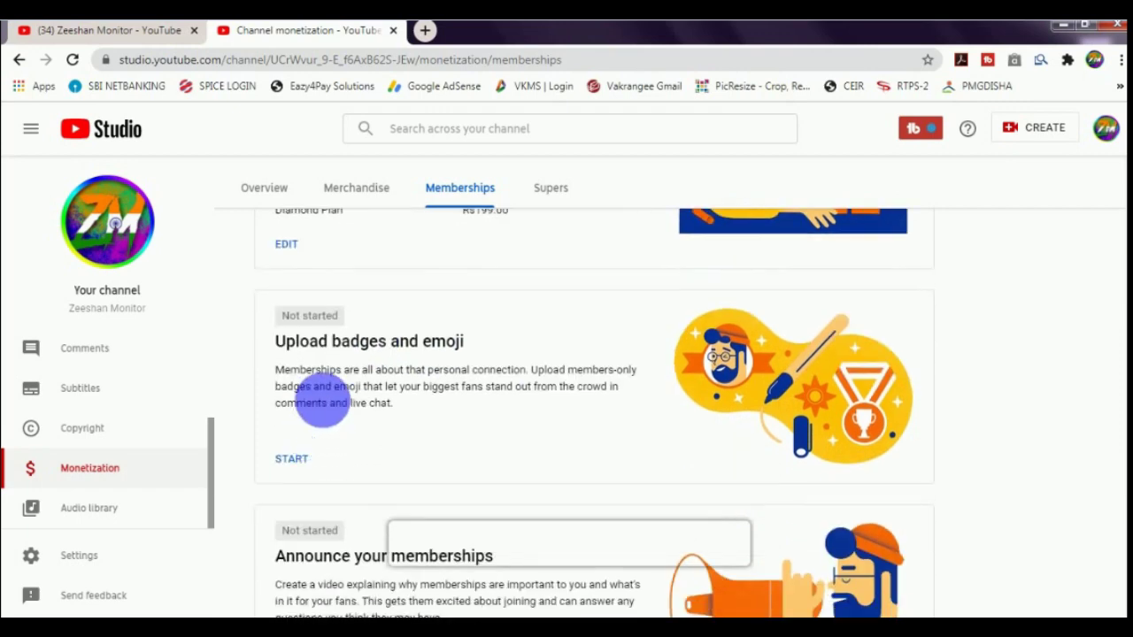
{"action": "left_click", "coordinate": [292, 459]}
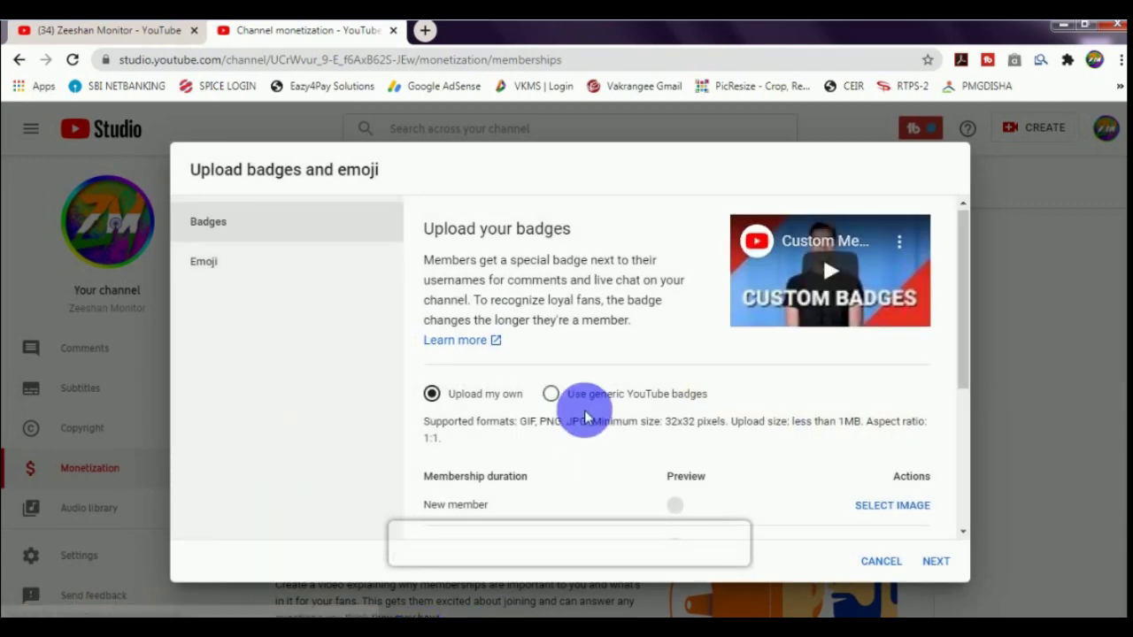
Upload custom badge images for new members and for 1, 2, 6, 12 and 24 months of membership.
{"action": "scroll", "coordinate": [587, 413], "scroll_direction": "down", "scroll_amount": 3}
{"action": "scroll", "coordinate": [607, 396], "scroll_direction": "up", "scroll_amount": 2}
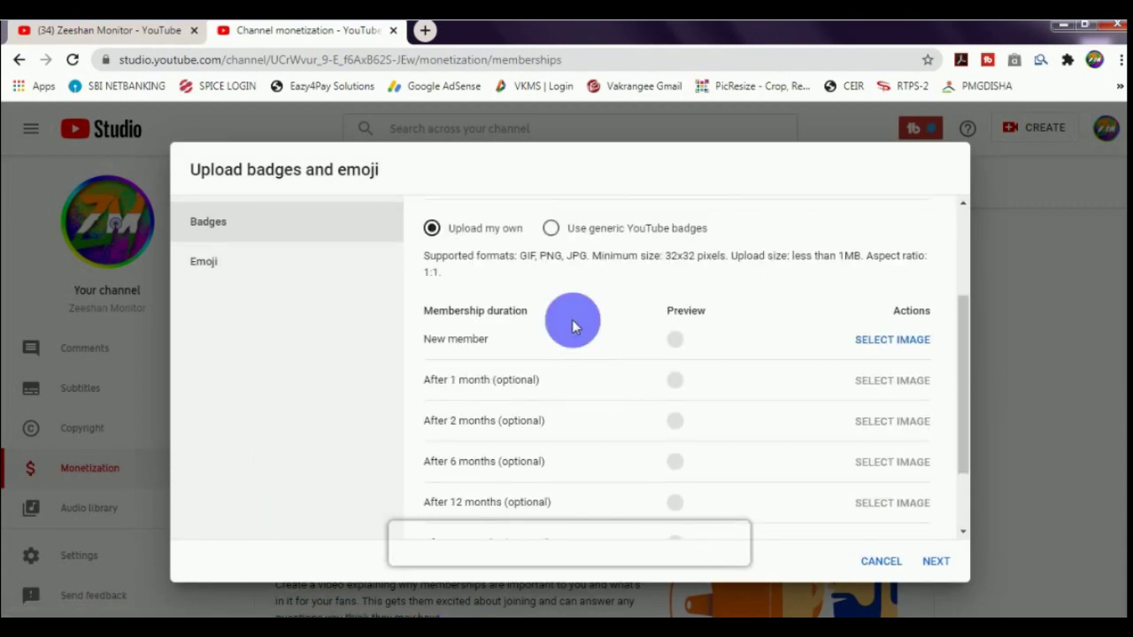
{"action": "left_click", "coordinate": [551, 230]}
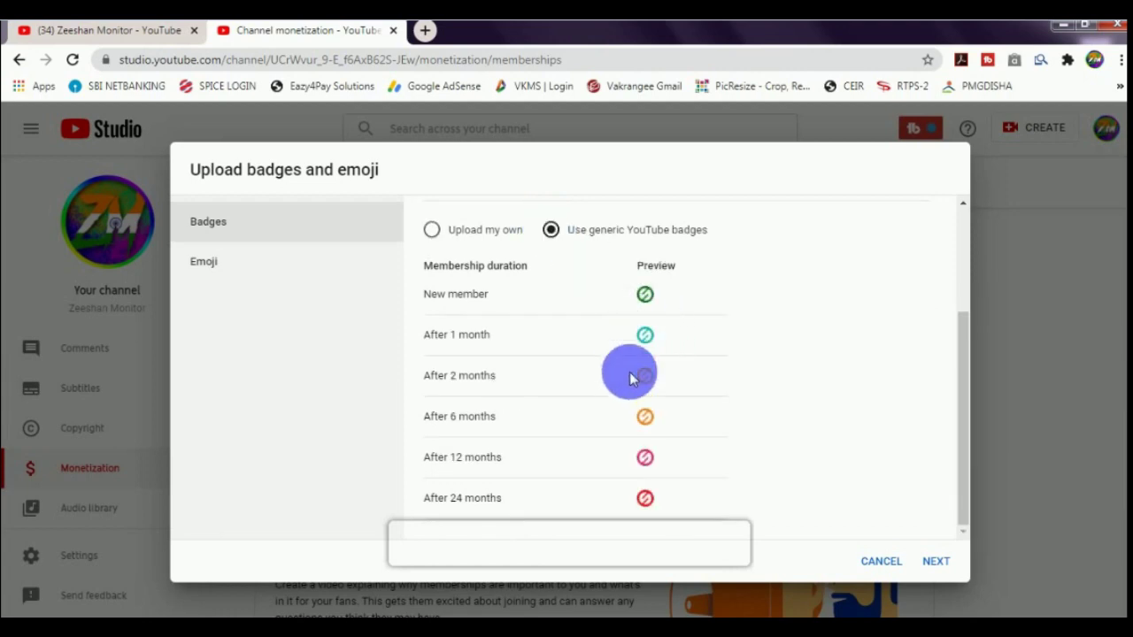
{"action": "left_click", "coordinate": [432, 232]}
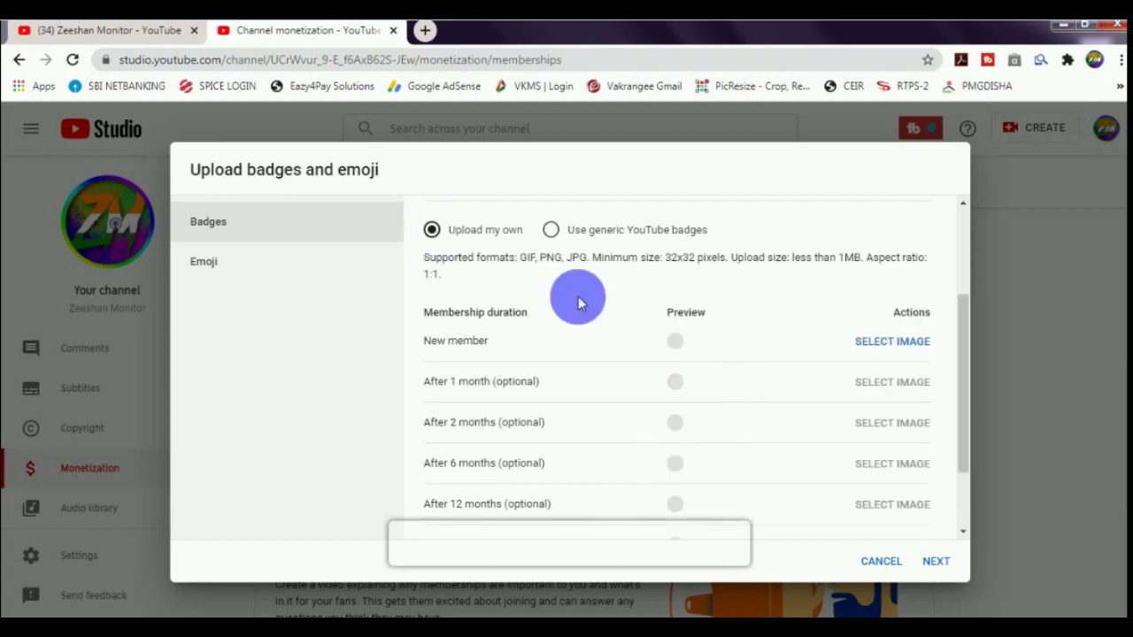
{"action": "left_click", "coordinate": [890, 342]}
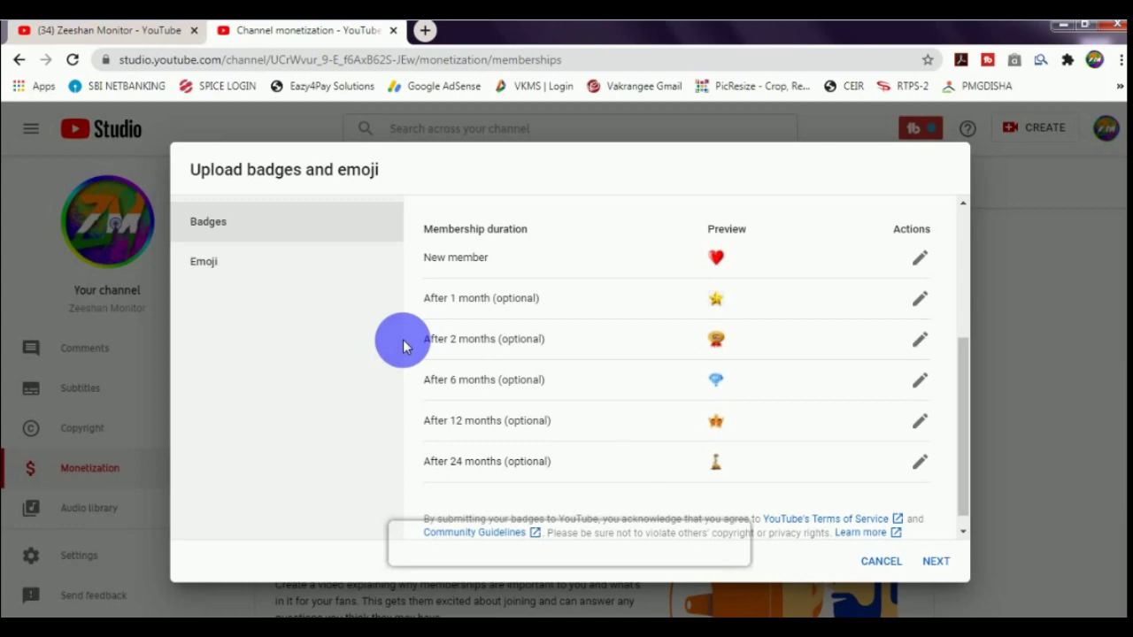
Upload four named custom emoji, including Love, MoonStar and King, and save the badges and emoji.
{"action": "left_click", "coordinate": [206, 262]}
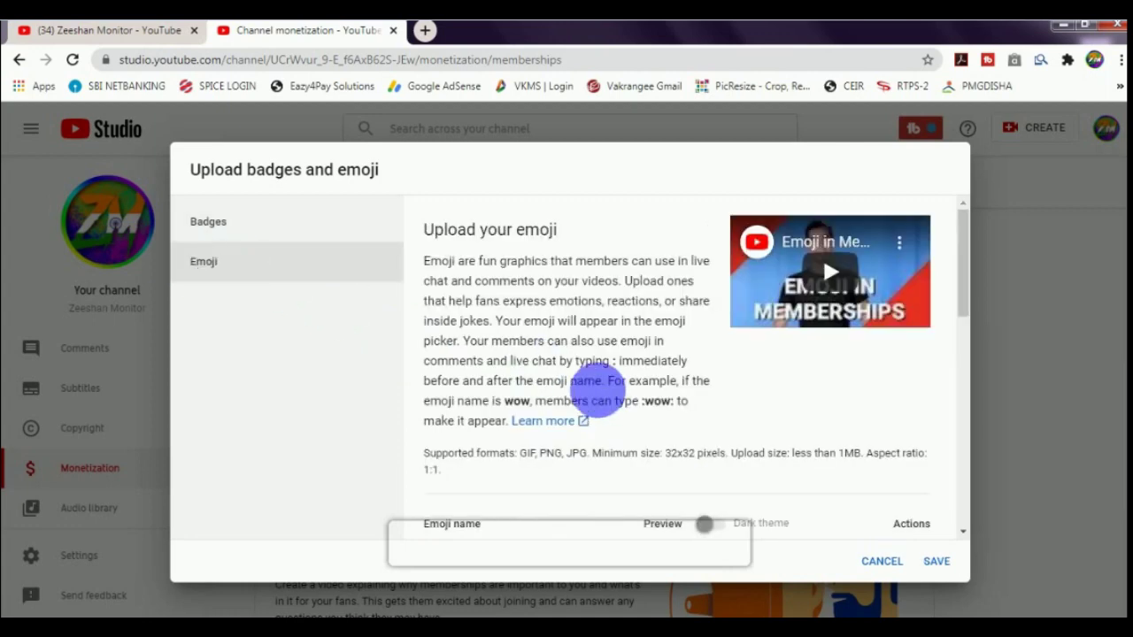
{"action": "scroll", "coordinate": [597, 395], "scroll_direction": "down", "scroll_amount": 5}
{"action": "scroll", "coordinate": [598, 395], "scroll_direction": "down", "scroll_amount": 1}
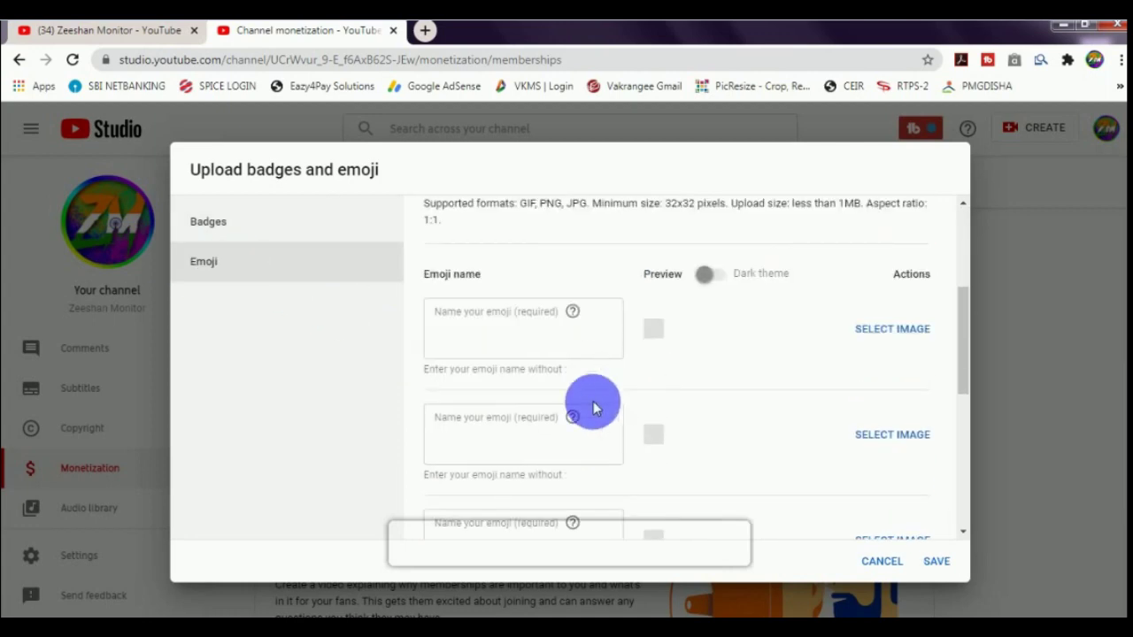
{"action": "left_click", "coordinate": [486, 336]}
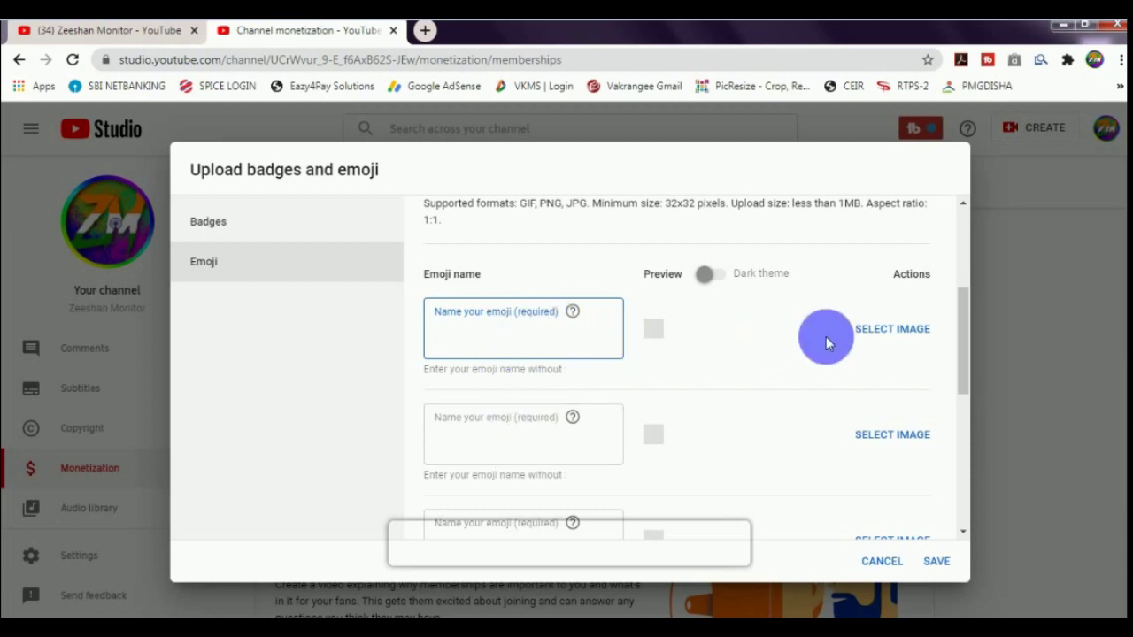
{"action": "left_click", "coordinate": [901, 338]}
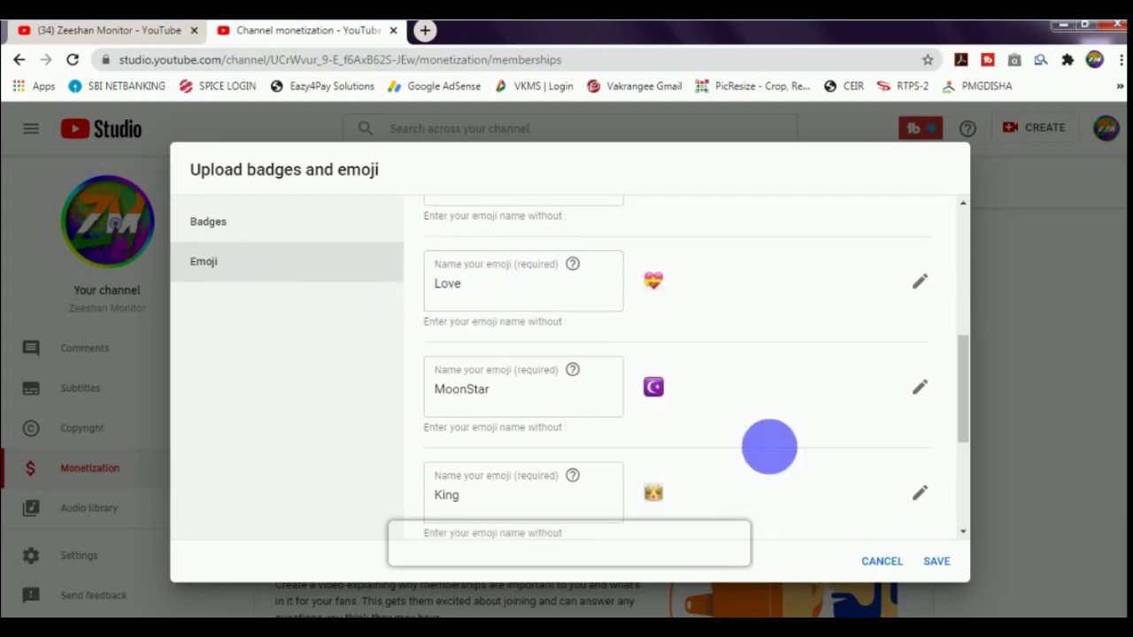
{"action": "scroll", "coordinate": [796, 487], "scroll_direction": "down", "scroll_amount": 1}
{"action": "left_click", "coordinate": [939, 562]}
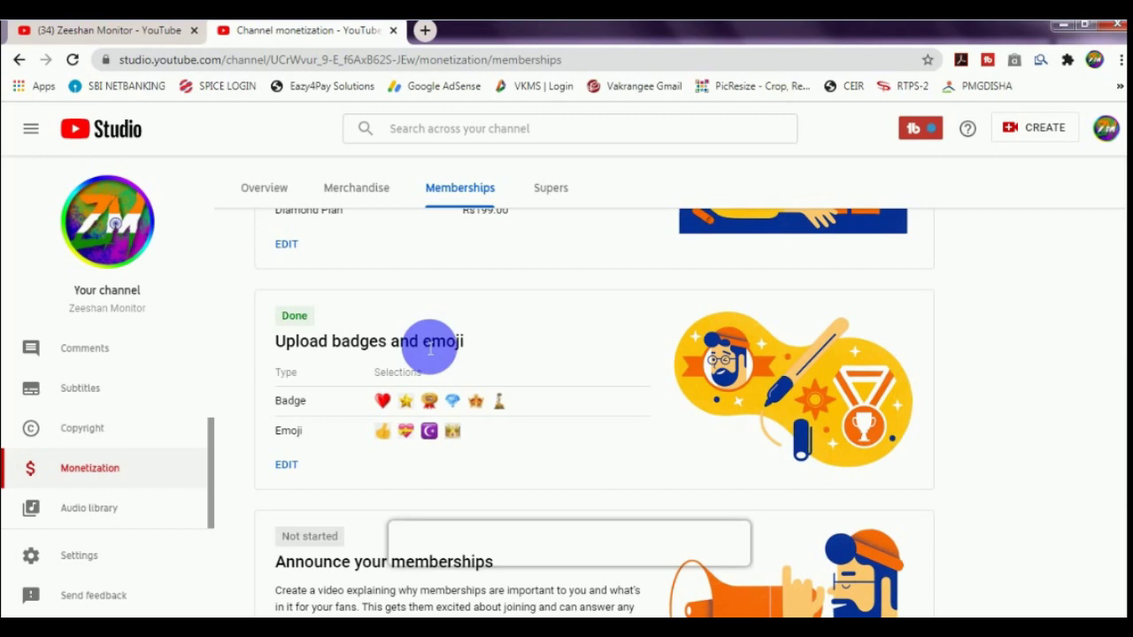
Reopen the draft memberships offer for editing and start submitting it for review.
{"action": "scroll", "coordinate": [430, 345], "scroll_direction": "down", "scroll_amount": 2}
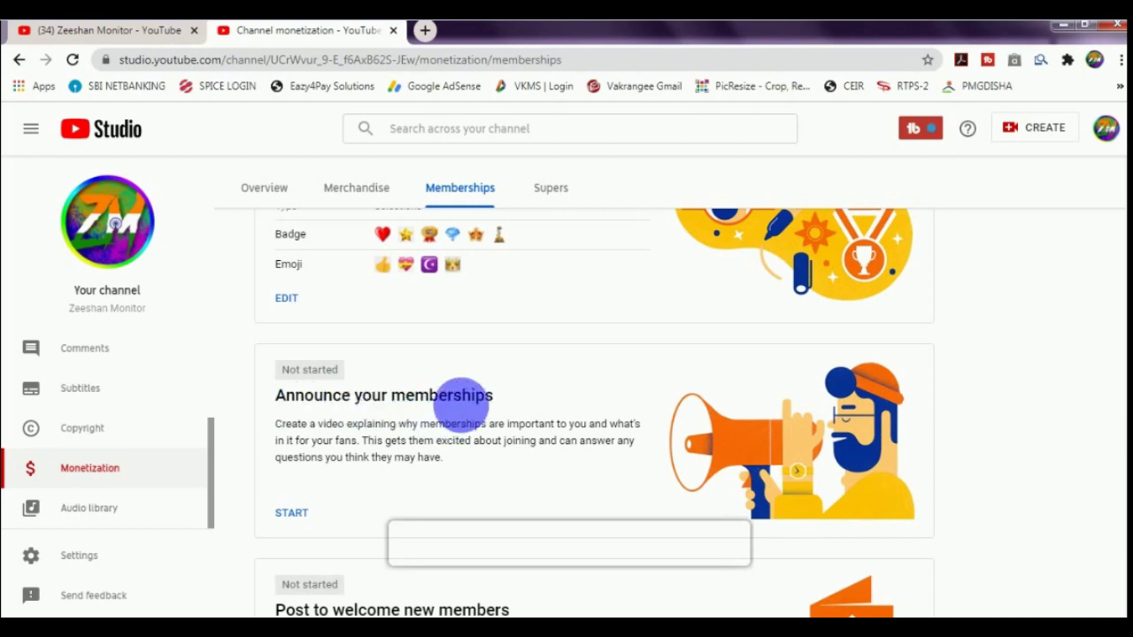
{"action": "scroll", "coordinate": [398, 416], "scroll_direction": "down", "scroll_amount": 1}
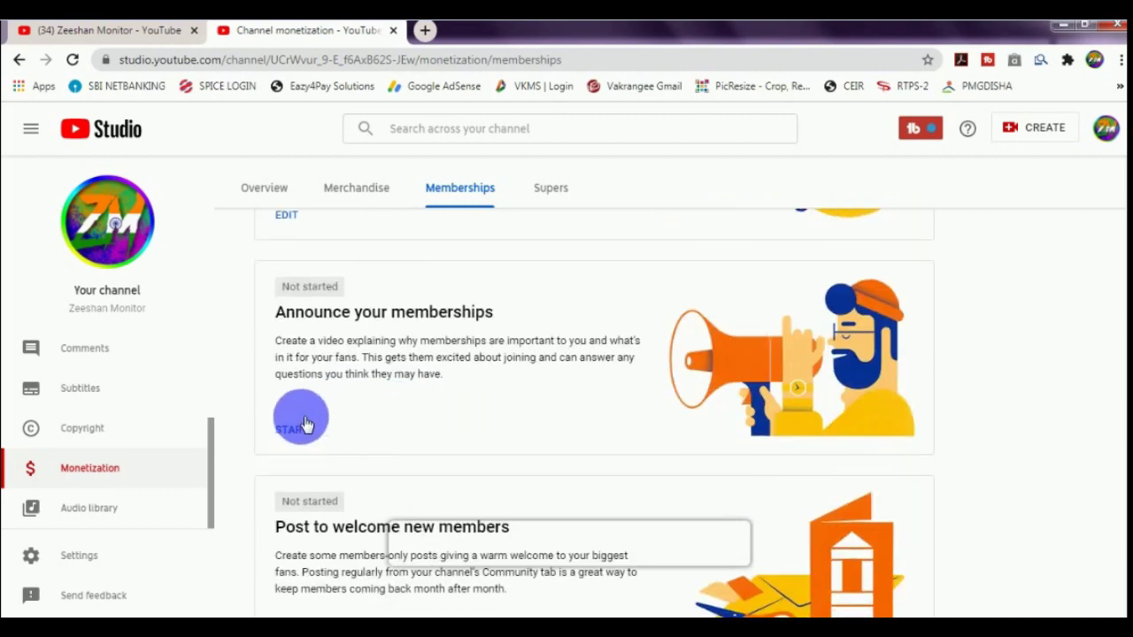
{"action": "scroll", "coordinate": [299, 412], "scroll_direction": "down", "scroll_amount": 1}
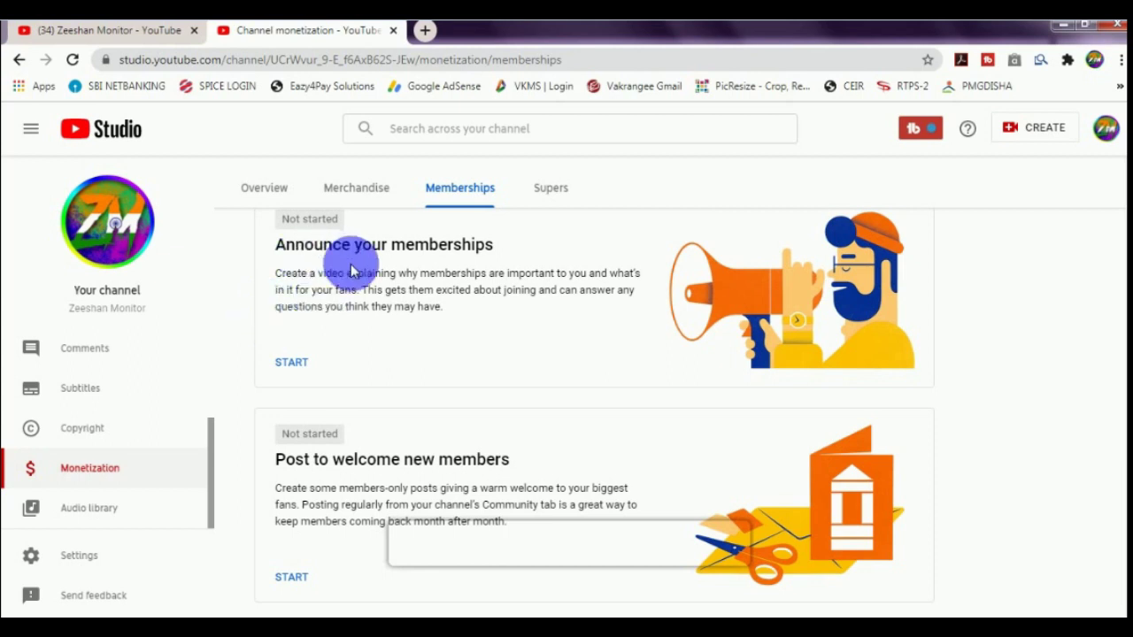
{"action": "scroll", "coordinate": [358, 285], "scroll_direction": "up", "scroll_amount": 8}
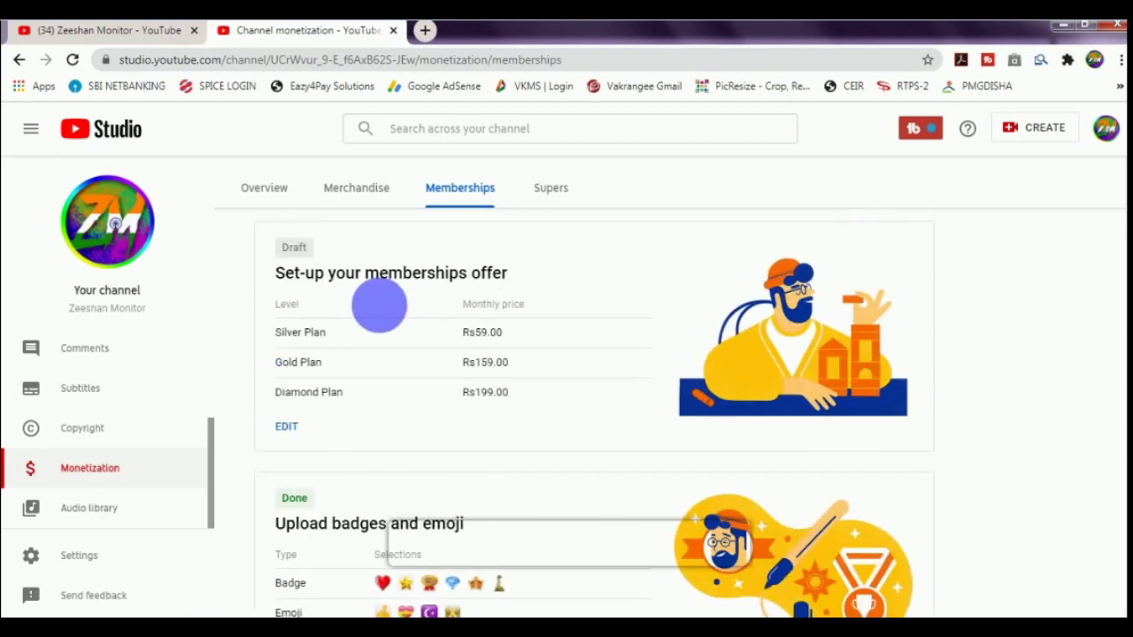
{"action": "left_click", "coordinate": [288, 431]}
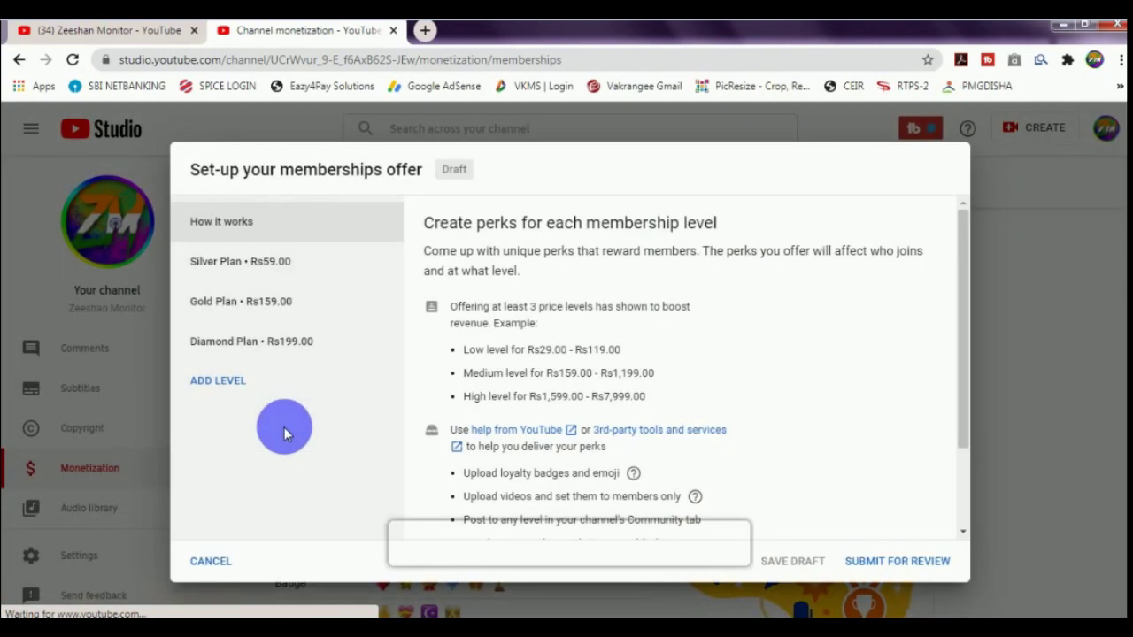
{"action": "left_click", "coordinate": [890, 571]}
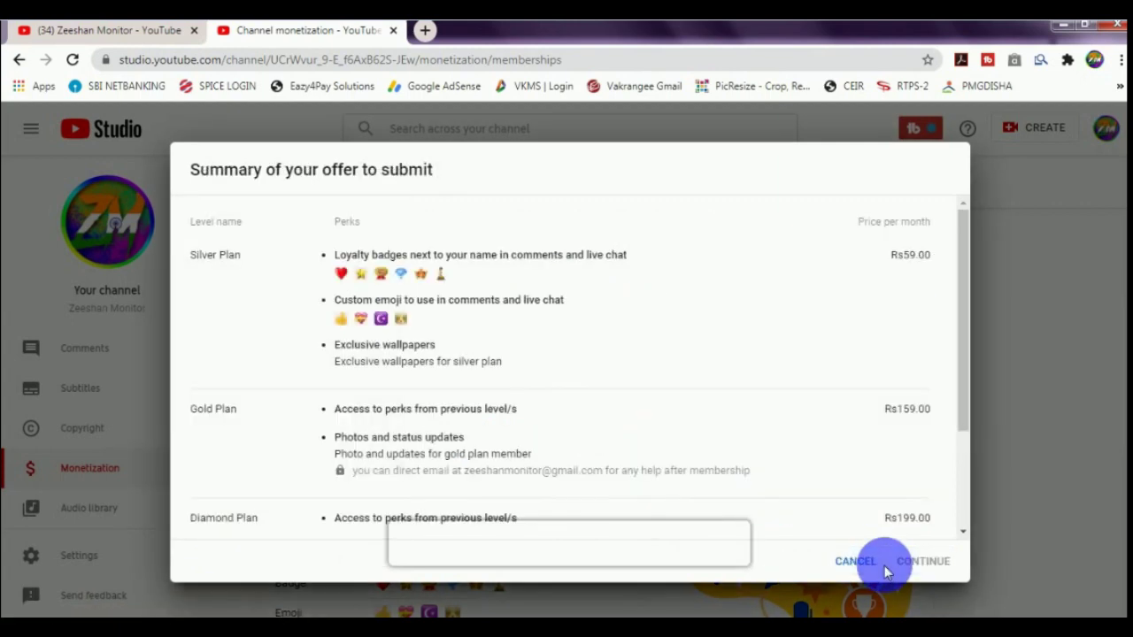
Check the Silver, Gold and Diamond plans in the offer summary, acknowledge that prices cannot be changed after approval, and continue.
{"action": "scroll", "coordinate": [509, 327], "scroll_direction": "down", "scroll_amount": 3}
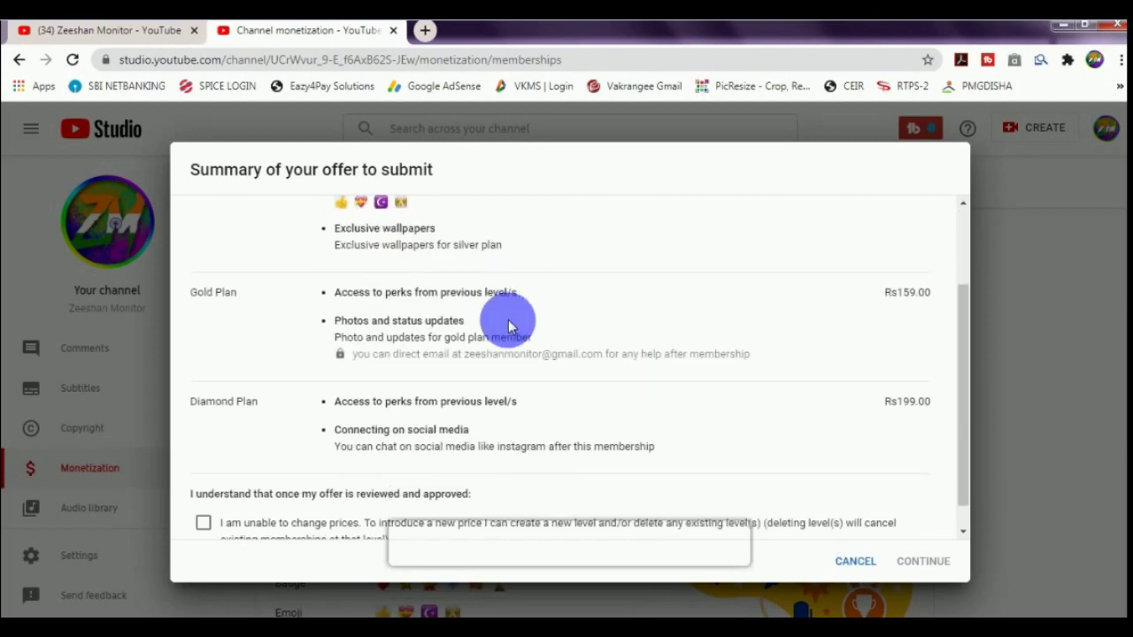
{"action": "scroll", "coordinate": [509, 327], "scroll_direction": "up", "scroll_amount": 3}
{"action": "scroll", "coordinate": [509, 327], "scroll_direction": "down", "scroll_amount": 3}
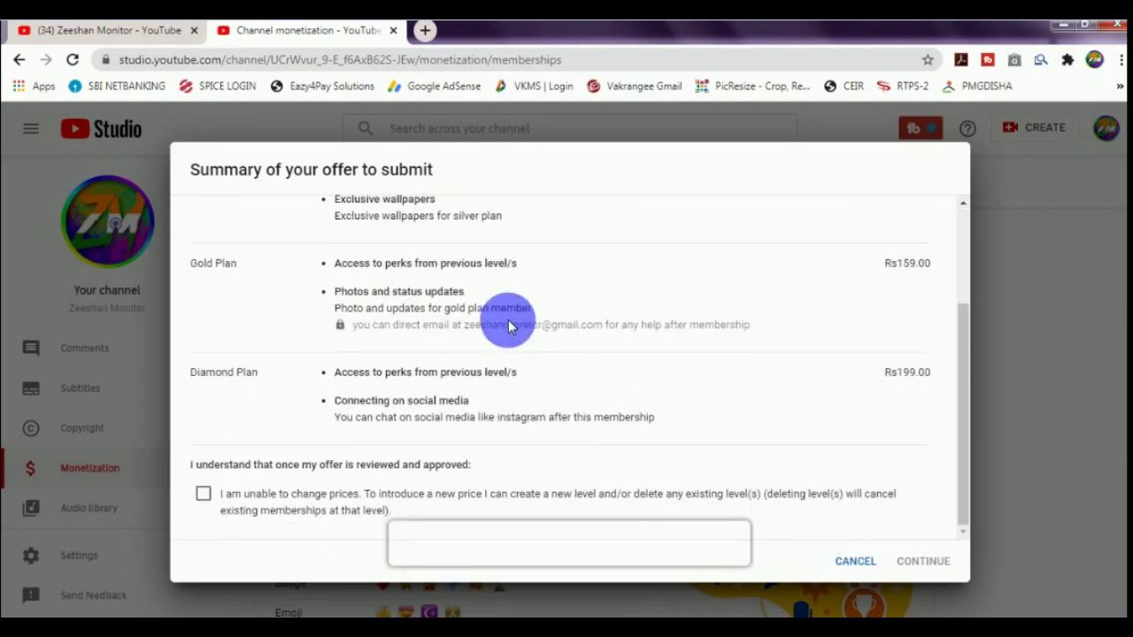
{"action": "scroll", "coordinate": [511, 332], "scroll_direction": "up", "scroll_amount": 3}
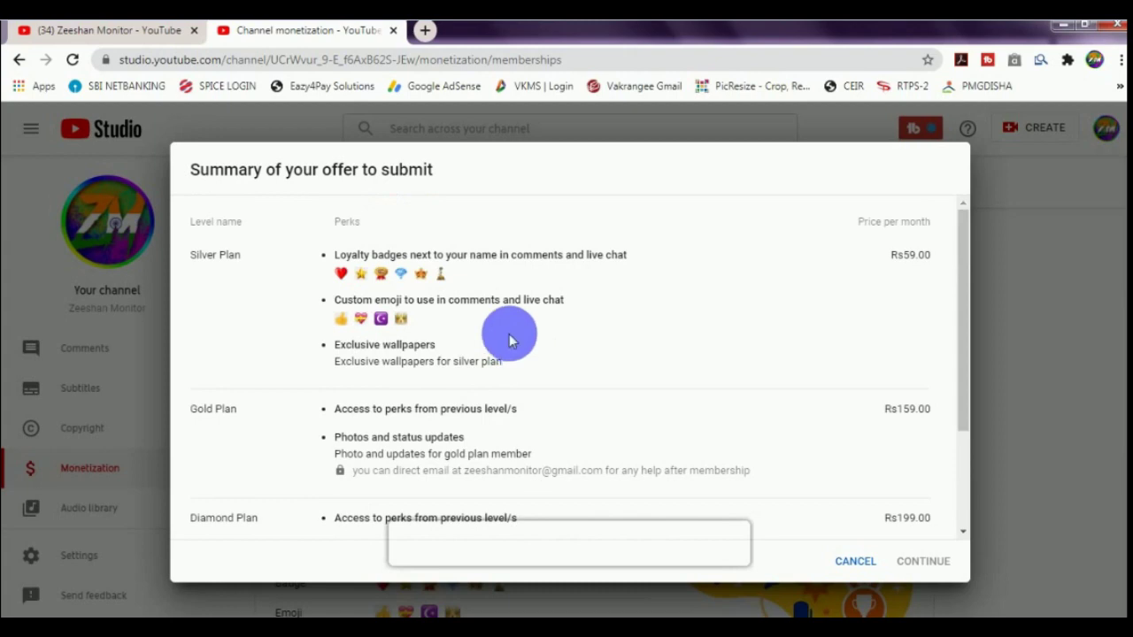
{"action": "scroll", "coordinate": [513, 336], "scroll_direction": "down", "scroll_amount": 3}
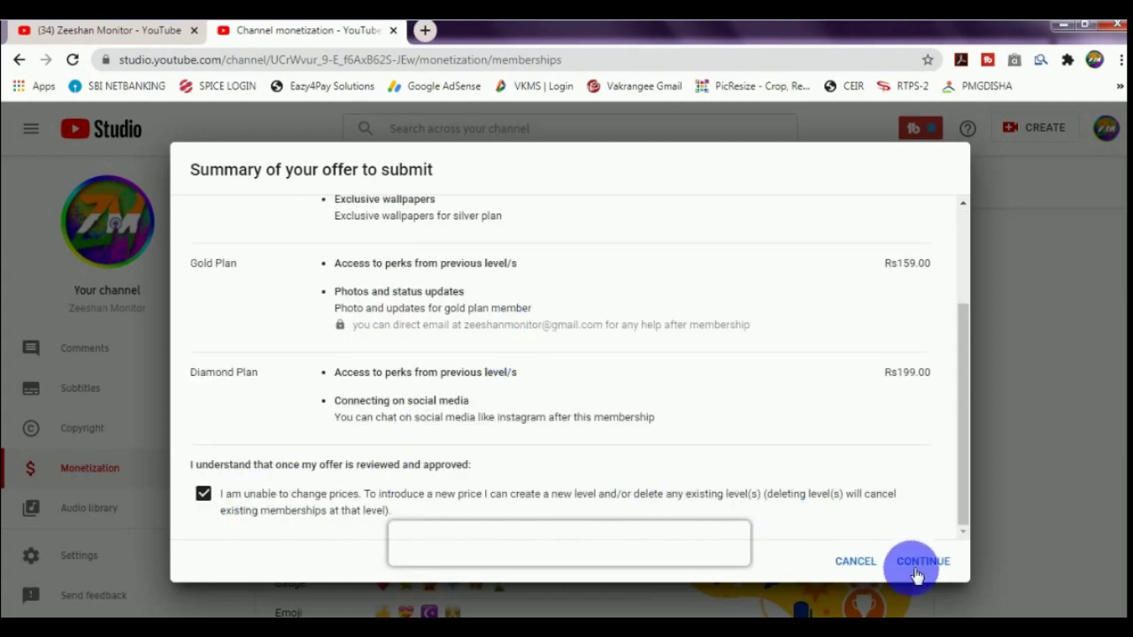
{"action": "left_click", "coordinate": [917, 564]}
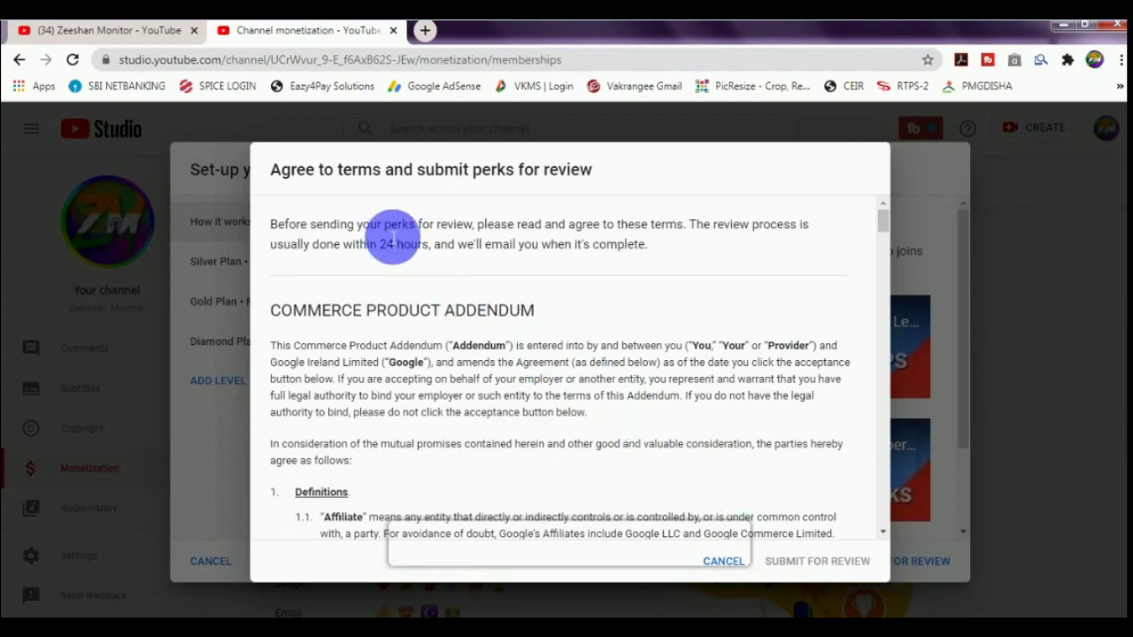
Complete the required full name, email address and company name, agree to the terms, submit the perks for review and dismiss the review notice.
{"action": "scroll", "coordinate": [505, 350], "scroll_direction": "down", "scroll_amount": 5}
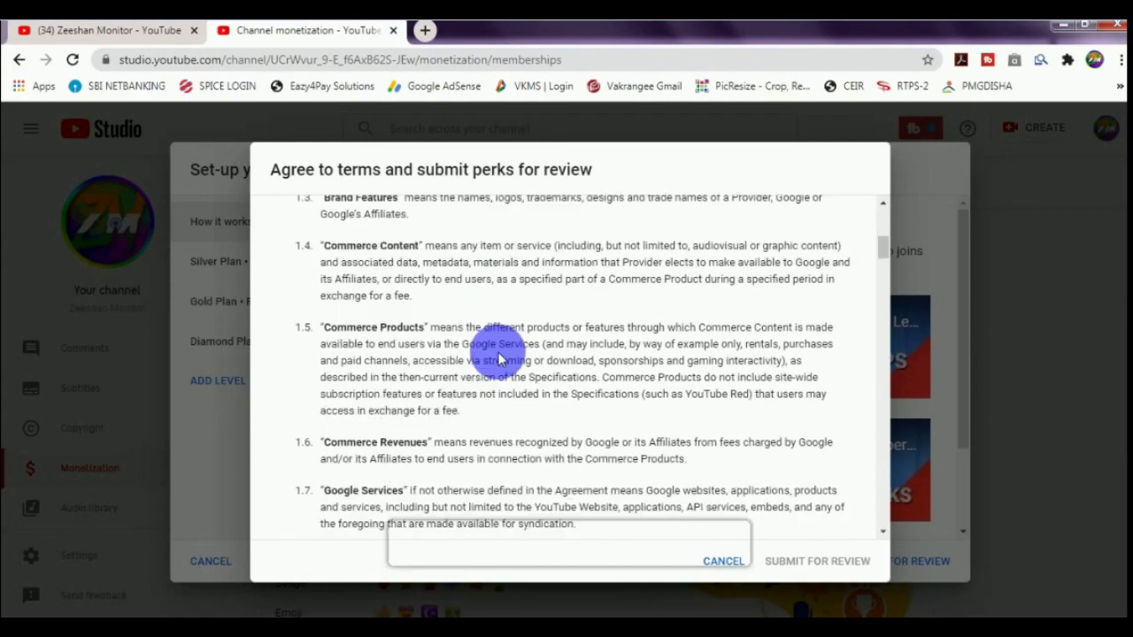
{"action": "scroll", "coordinate": [502, 358], "scroll_direction": "down", "scroll_amount": 7}
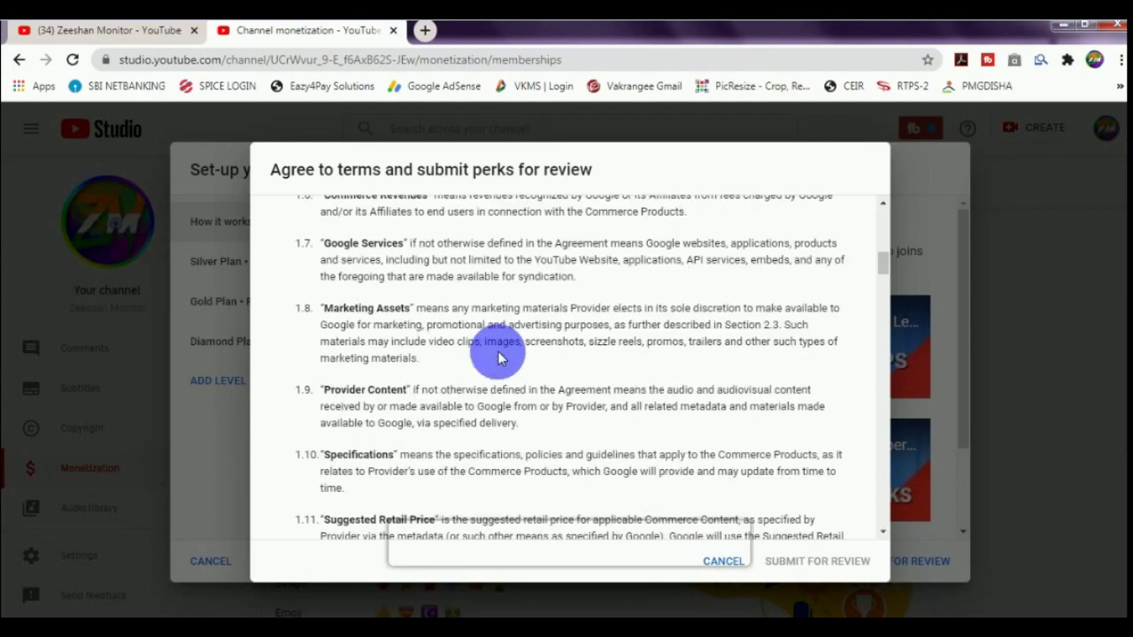
{"action": "scroll", "coordinate": [502, 358], "scroll_direction": "down", "scroll_amount": 8}
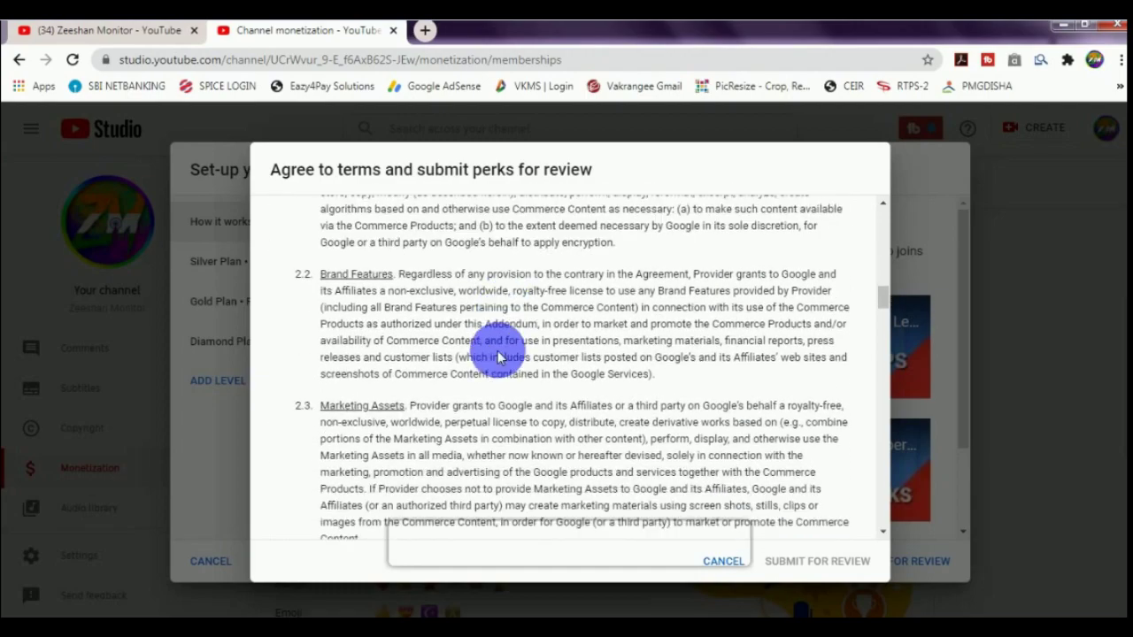
{"action": "scroll", "coordinate": [500, 358], "scroll_direction": "down", "scroll_amount": 8}
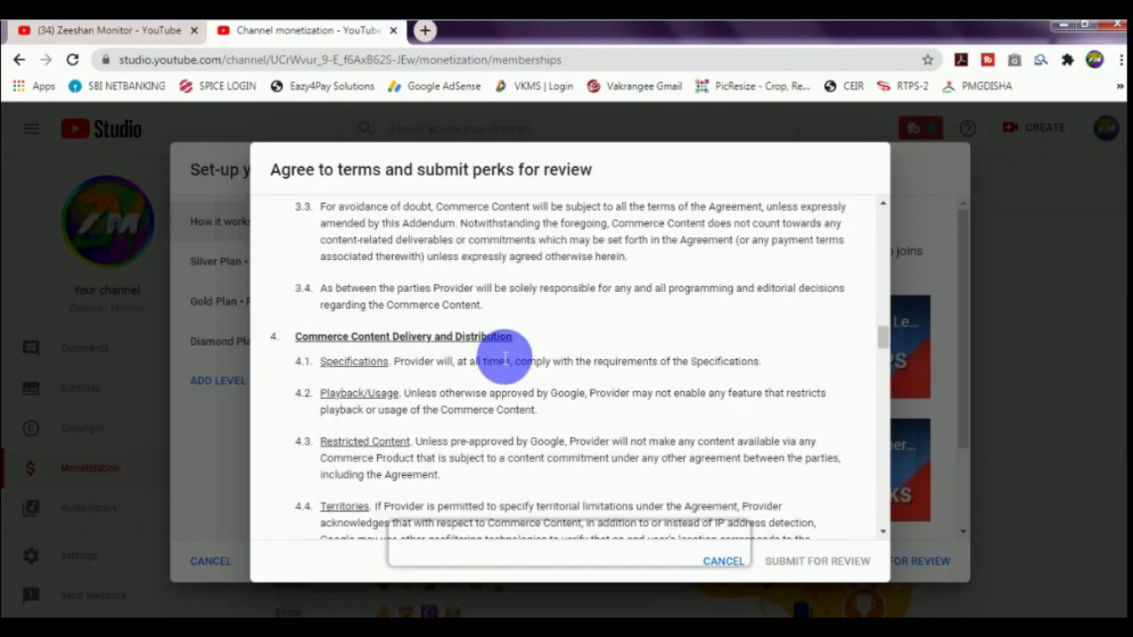
{"action": "scroll", "coordinate": [504, 358], "scroll_direction": "down", "scroll_amount": 8}
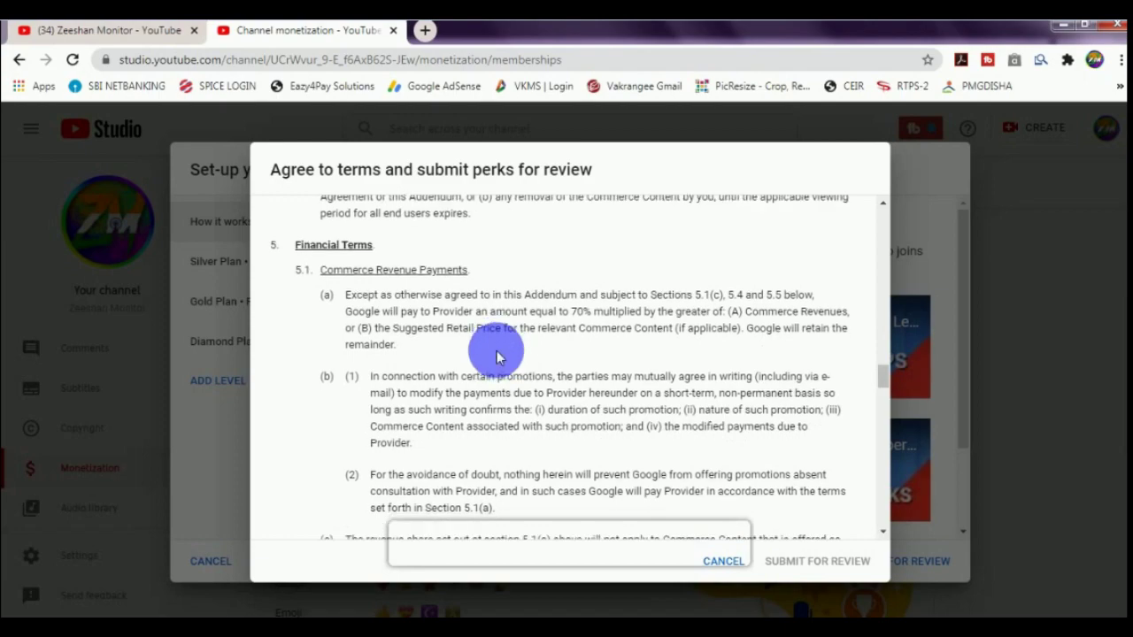
{"action": "scroll", "coordinate": [497, 358], "scroll_direction": "down", "scroll_amount": 8}
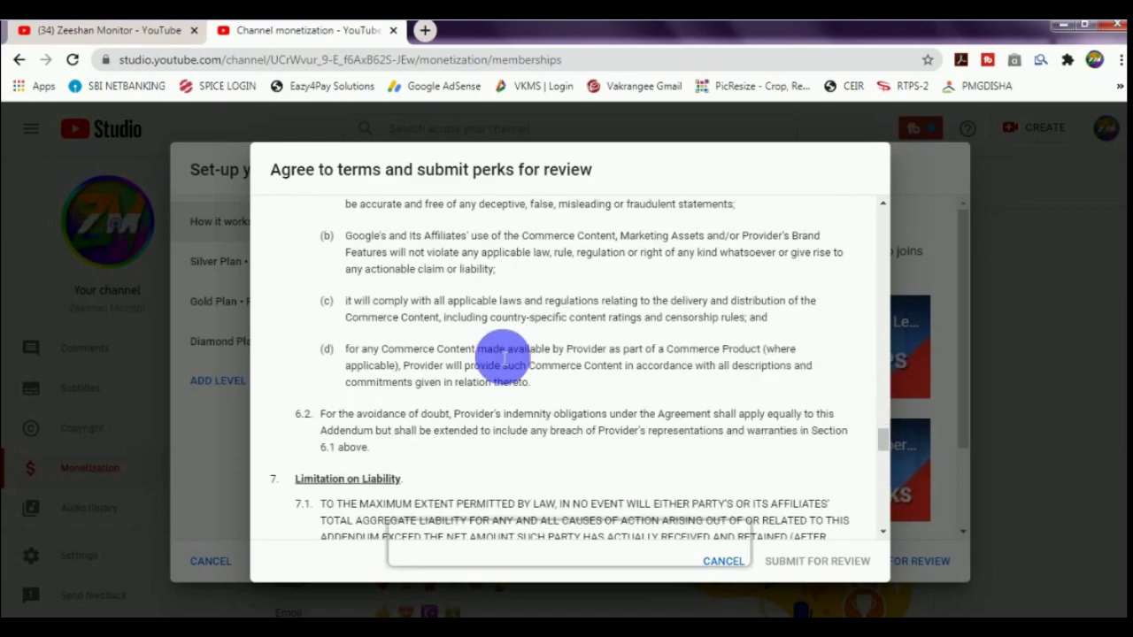
{"action": "scroll", "coordinate": [454, 327], "scroll_direction": "down", "scroll_amount": 10}
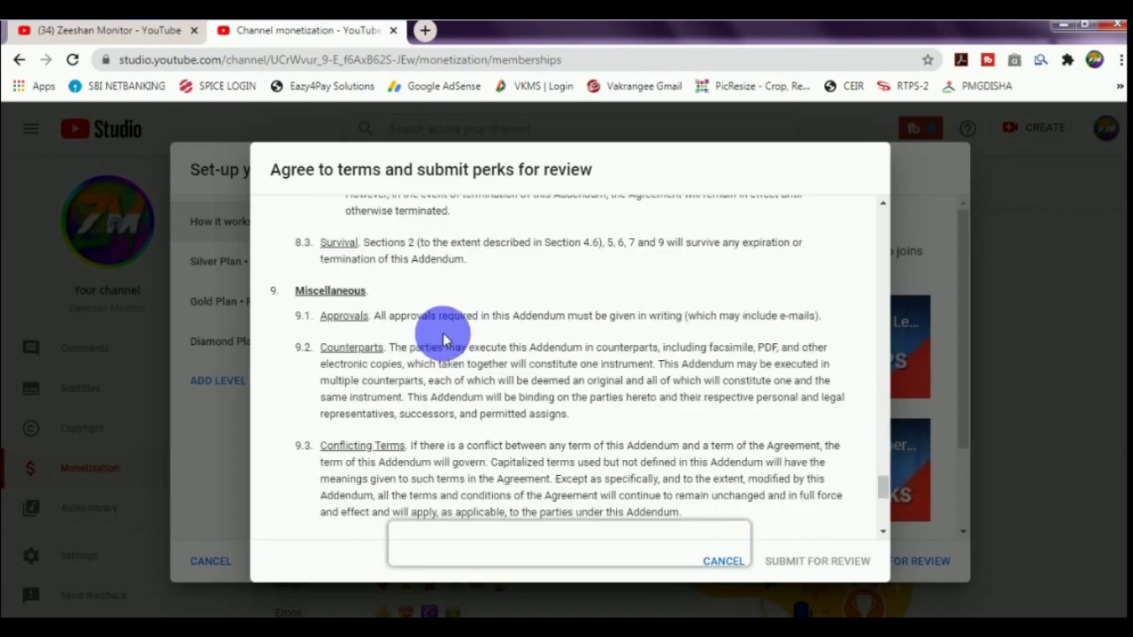
{"action": "scroll", "coordinate": [444, 343], "scroll_direction": "down", "scroll_amount": 1}
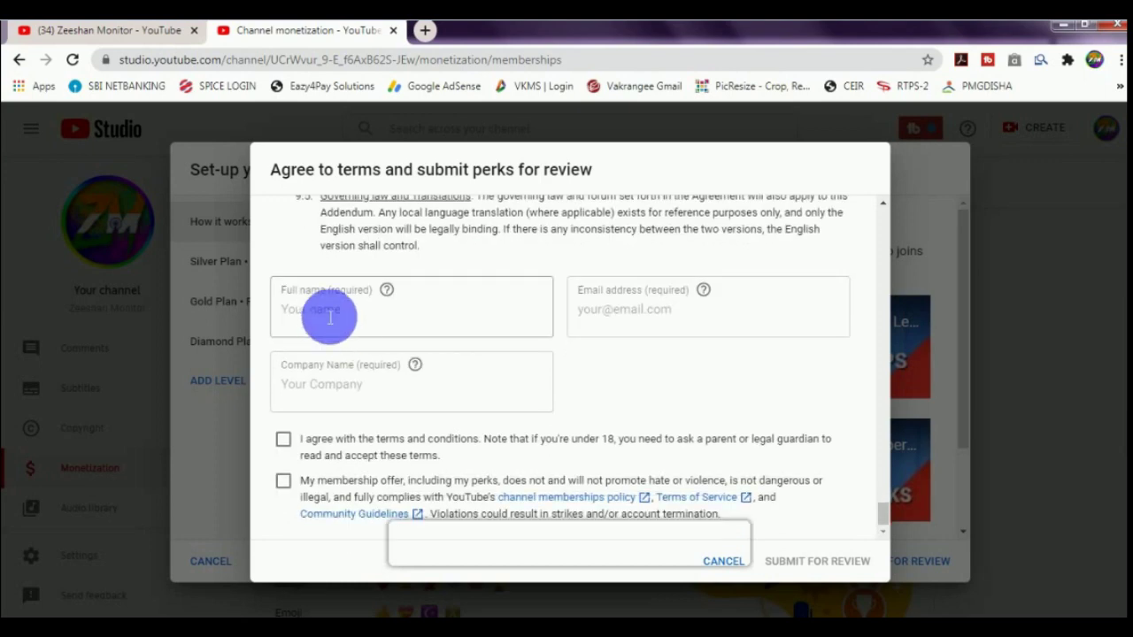
{"action": "left_click", "coordinate": [362, 316]}
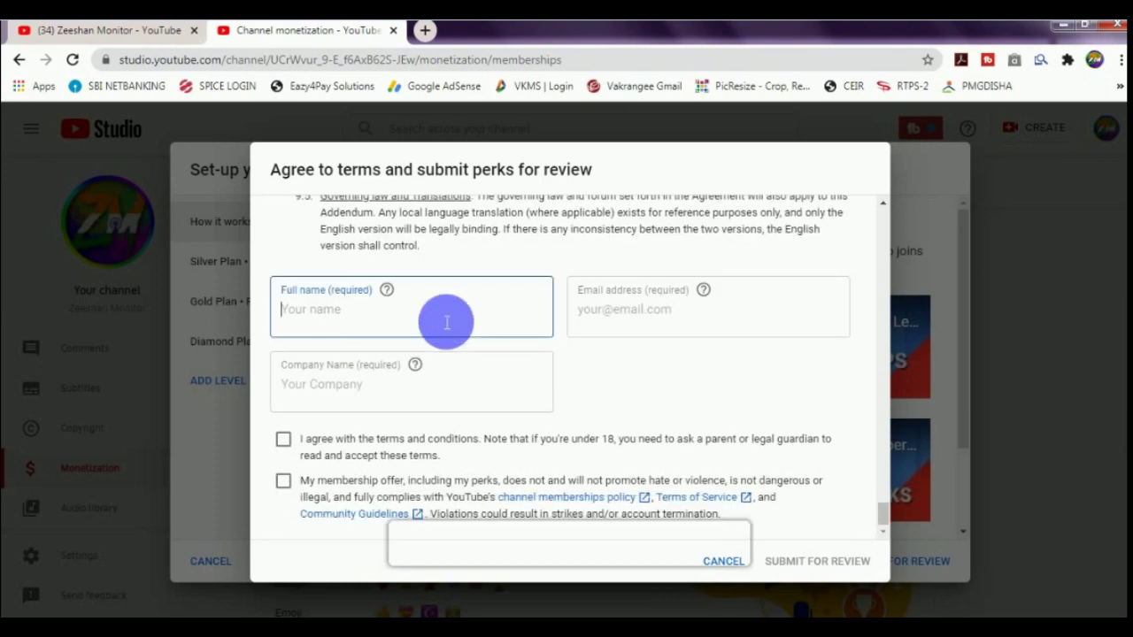
{"action": "left_click", "coordinate": [616, 327]}
{"action": "left_click", "coordinate": [336, 397]}
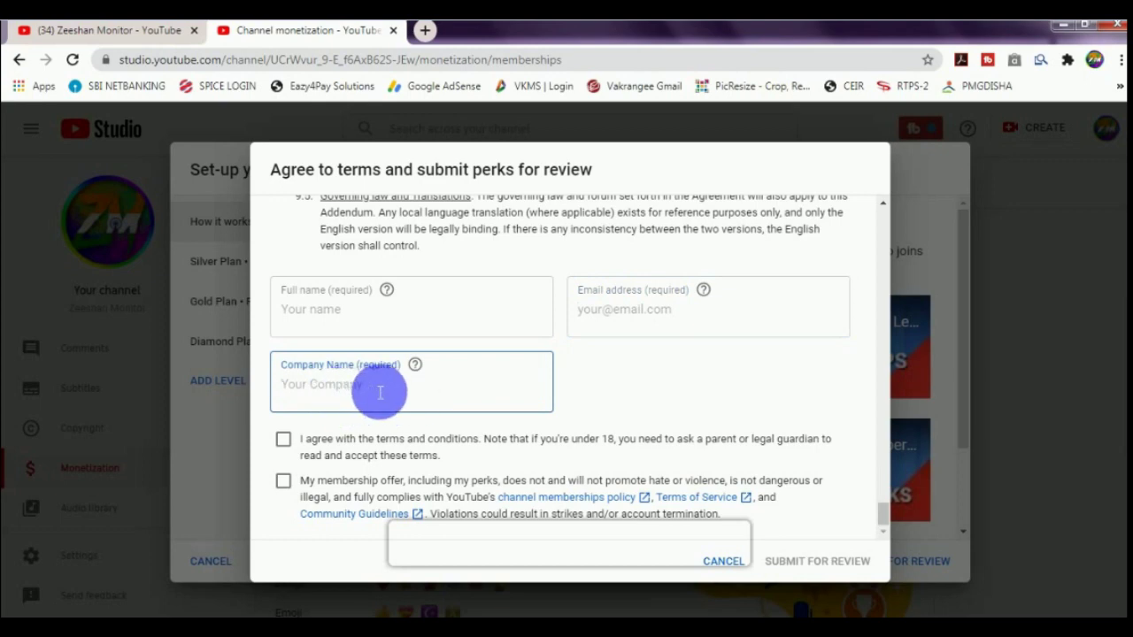
{"action": "left_click", "coordinate": [290, 445]}
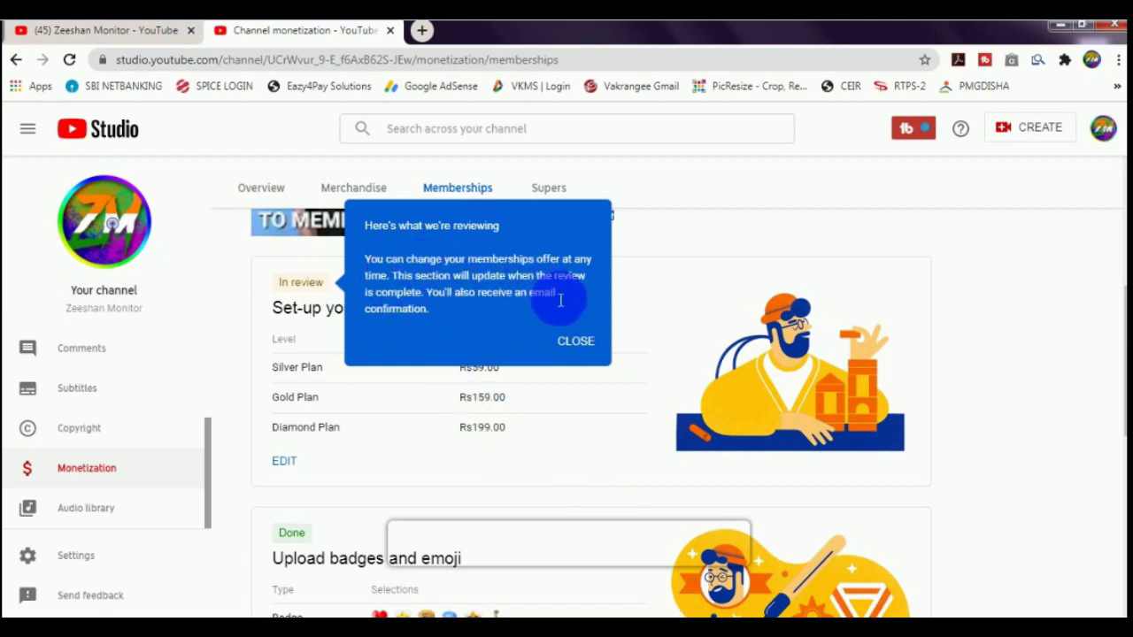
{"action": "left_click", "coordinate": [577, 343]}
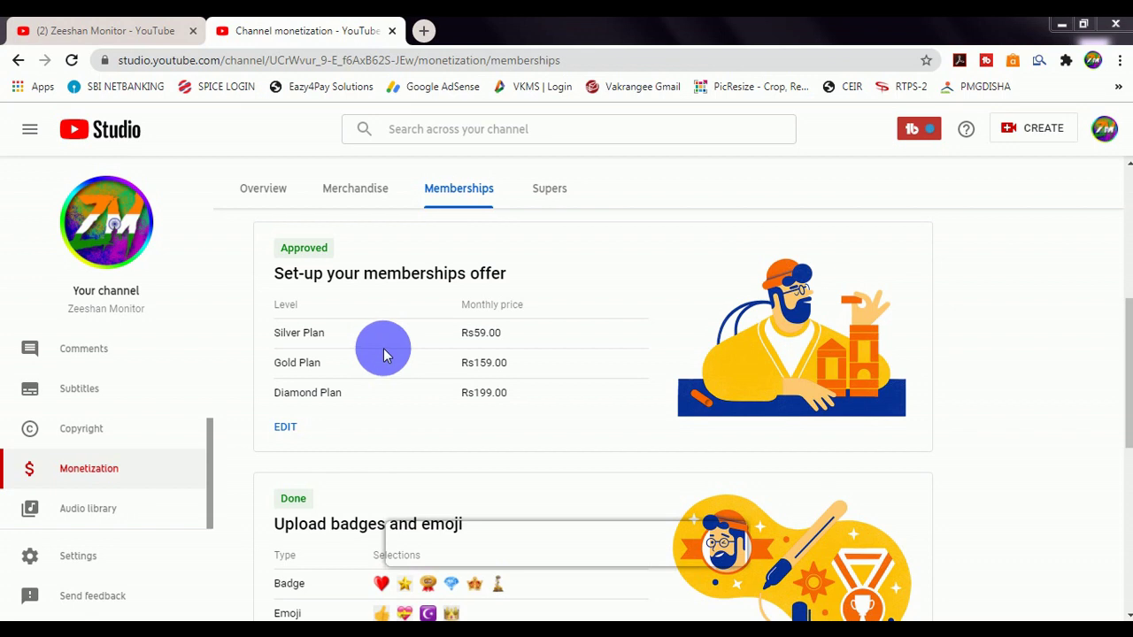
Check the offer's review status, then start the Announce your memberships setup and read its video guidance.
{"action": "left_click_drag", "start_coordinate": [279, 250], "coordinate": [324, 254]}
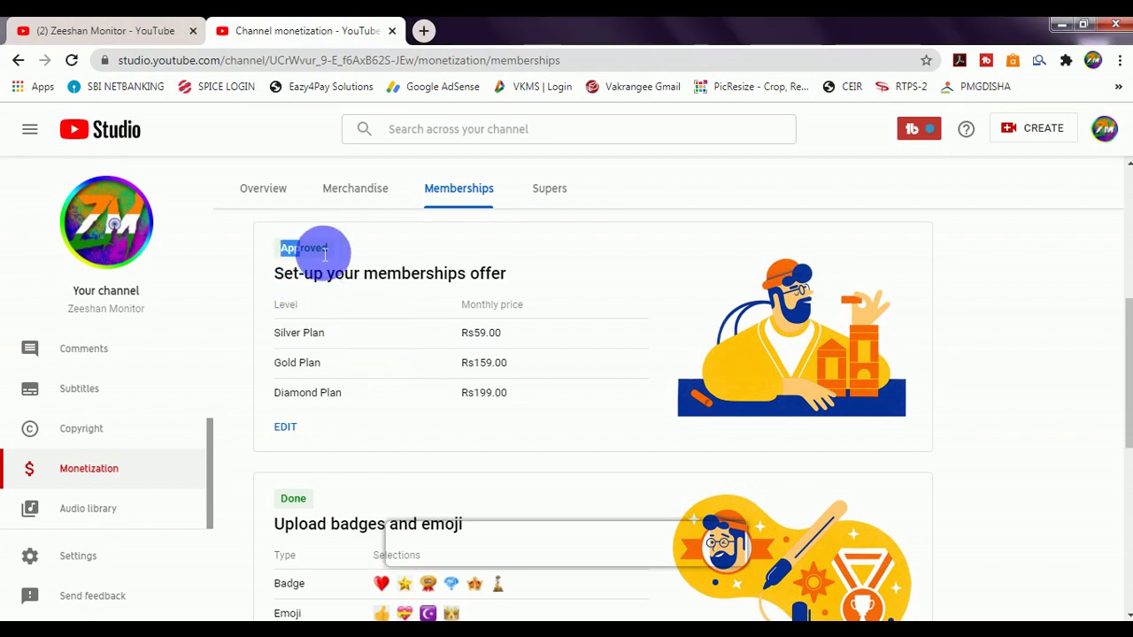
{"action": "scroll", "coordinate": [529, 456], "scroll_direction": "down", "scroll_amount": 1}
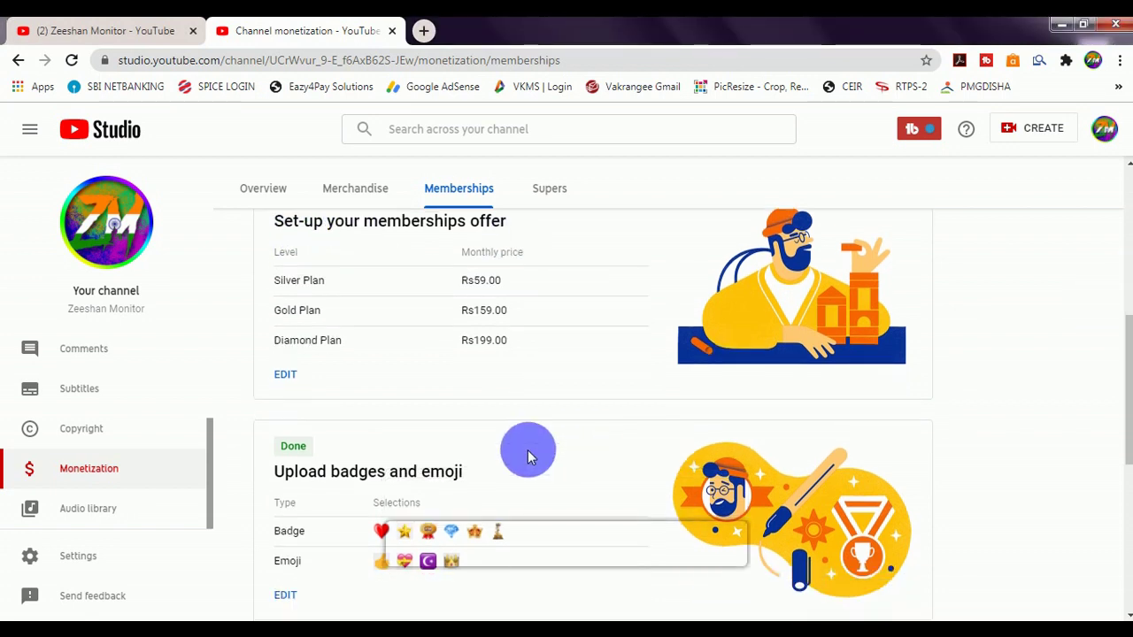
{"action": "scroll", "coordinate": [528, 457], "scroll_direction": "down", "scroll_amount": 2}
{"action": "scroll", "coordinate": [294, 336], "scroll_direction": "down", "scroll_amount": 1}
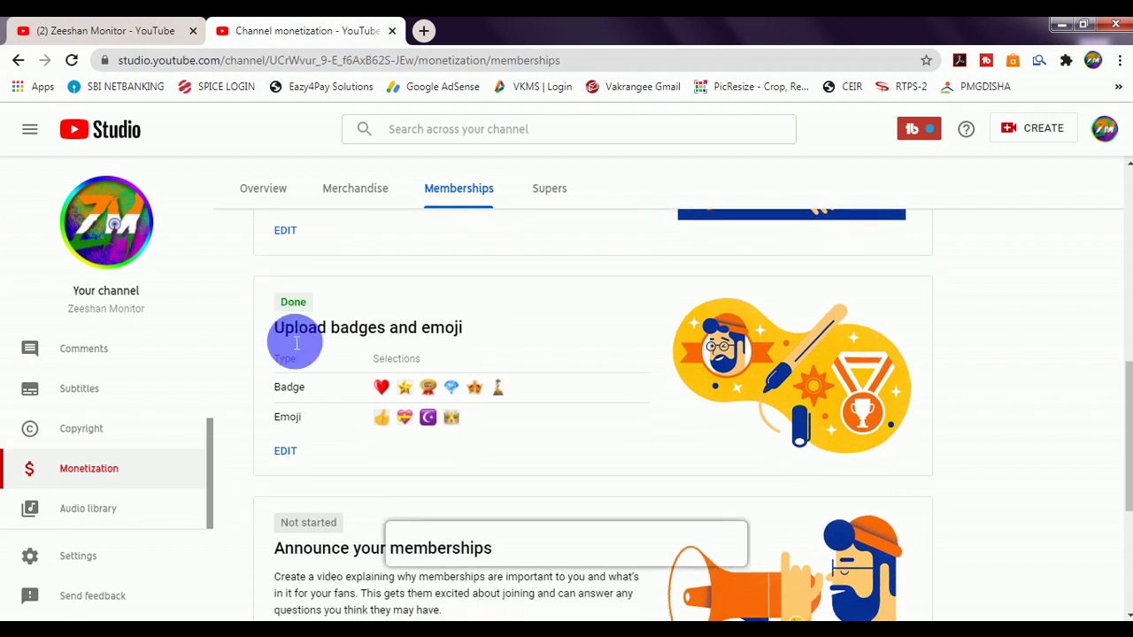
{"action": "scroll", "coordinate": [297, 344], "scroll_direction": "down", "scroll_amount": 3}
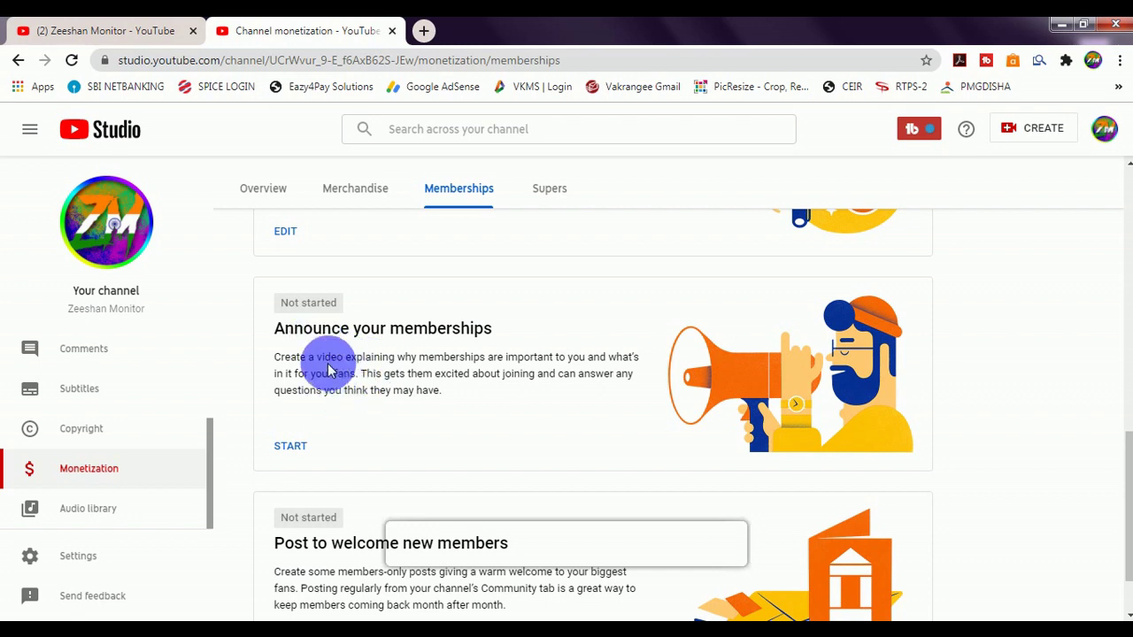
{"action": "left_click", "coordinate": [302, 453]}
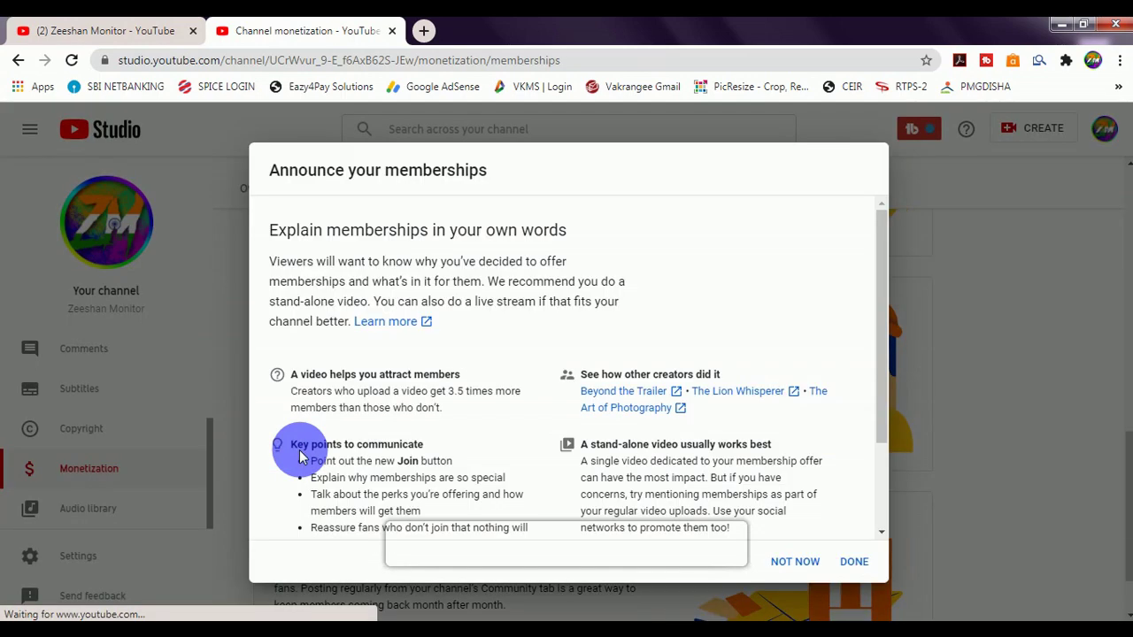
{"action": "scroll", "coordinate": [376, 399], "scroll_direction": "down", "scroll_amount": 1}
{"action": "scroll", "coordinate": [376, 398], "scroll_direction": "down", "scroll_amount": 1}
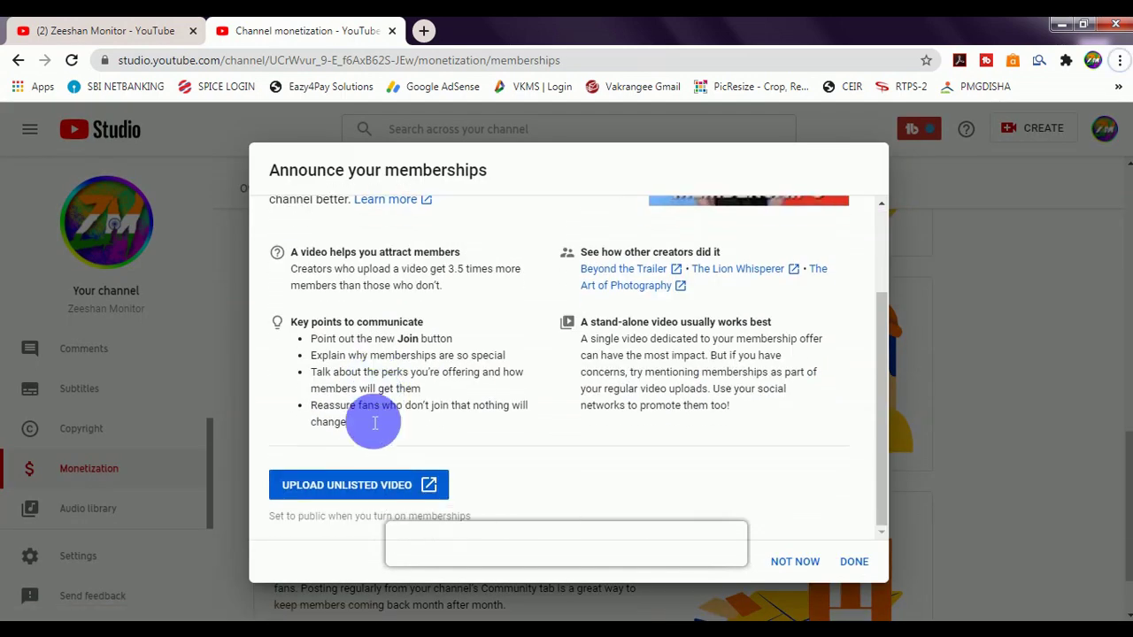
Upload the JOIN video file from the Zeeshan Monitor folder through the unlisted video option of the membership announcement.
{"action": "left_click", "coordinate": [325, 485]}
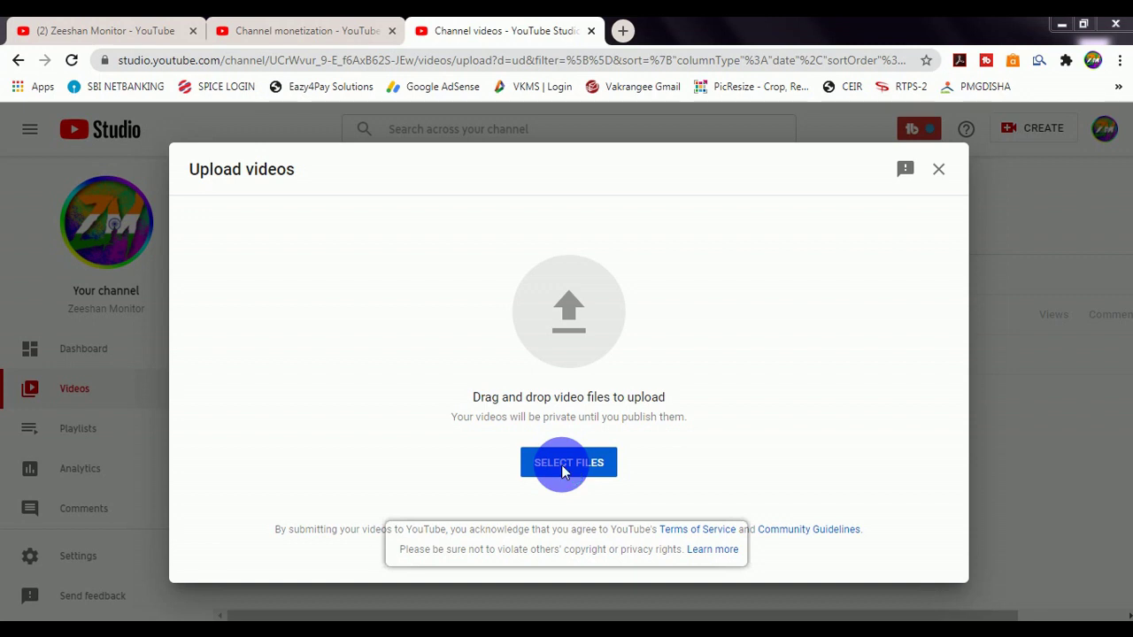
{"action": "left_click", "coordinate": [563, 466]}
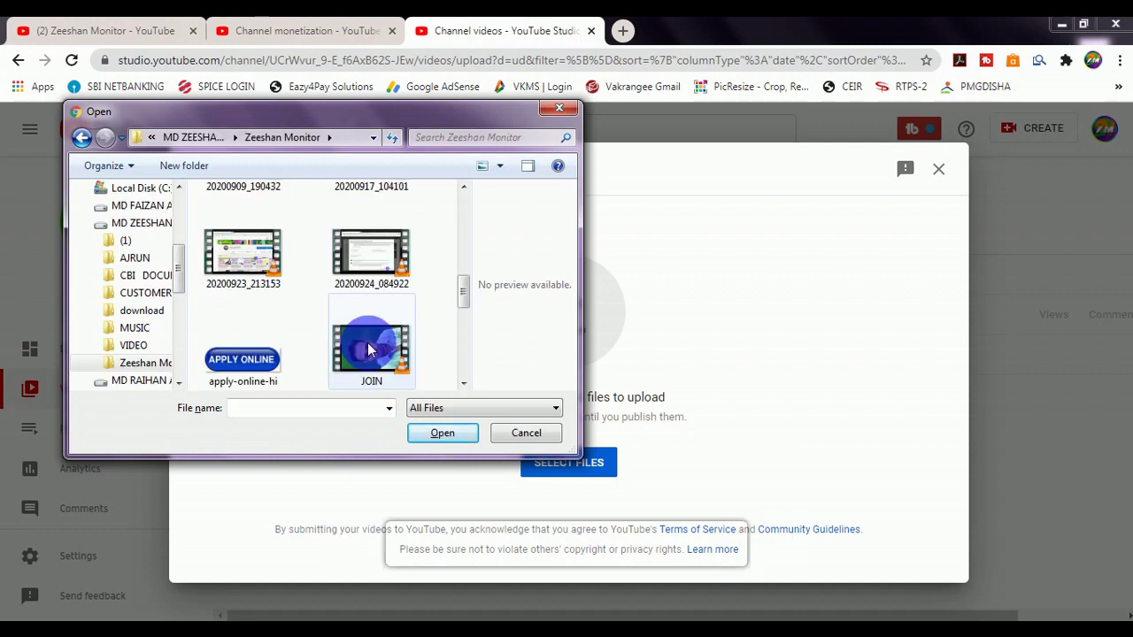
{"action": "left_click", "coordinate": [368, 350]}
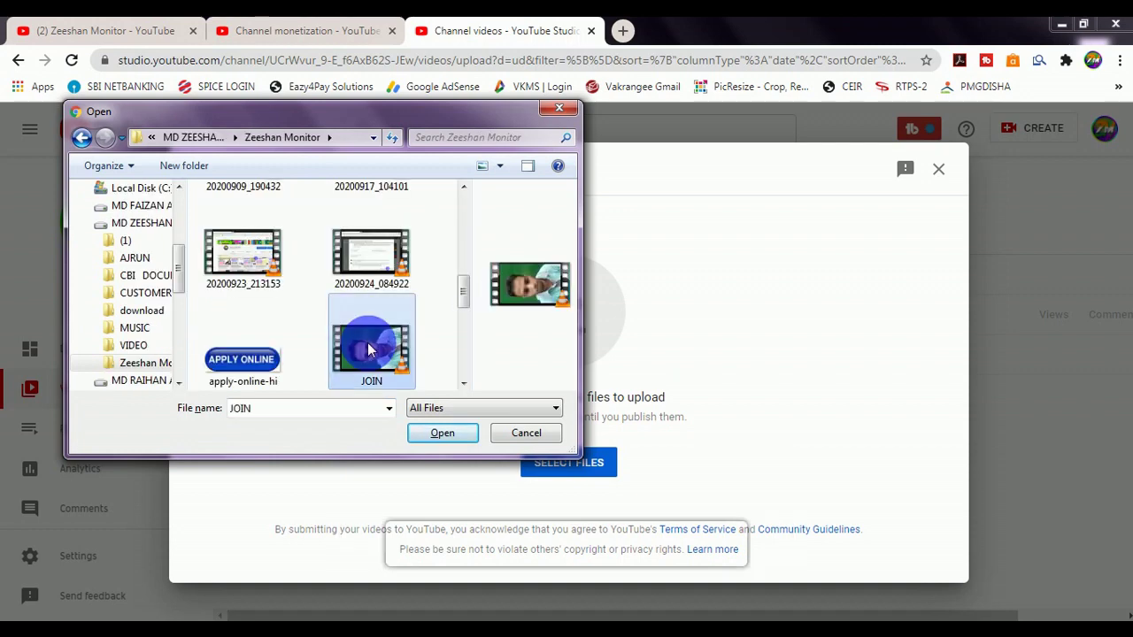
{"action": "double_click", "coordinate": [368, 349]}
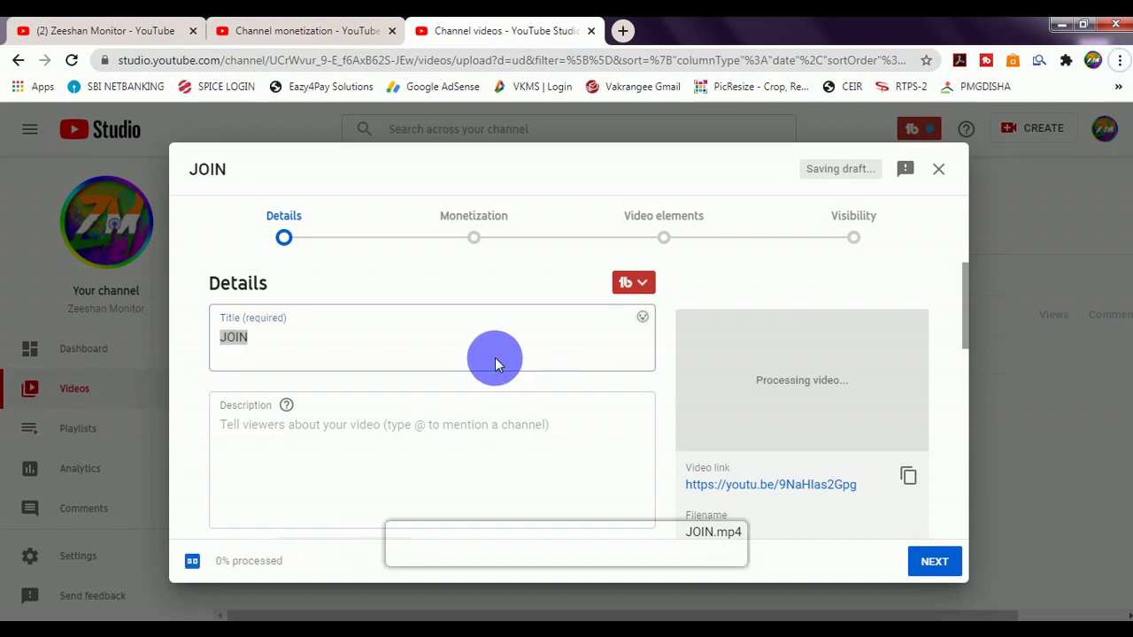
Set both the title and the description of the uploaded video to "Finally JOIN BUTTON LIVE ON MY YOUTUBE CHANNEL".
{"action": "left_click", "coordinate": [465, 361]}
{"action": "type", "text": "Finally JOIN BUTTON LIVE ON MY YOUTUBE CHANNEL"}
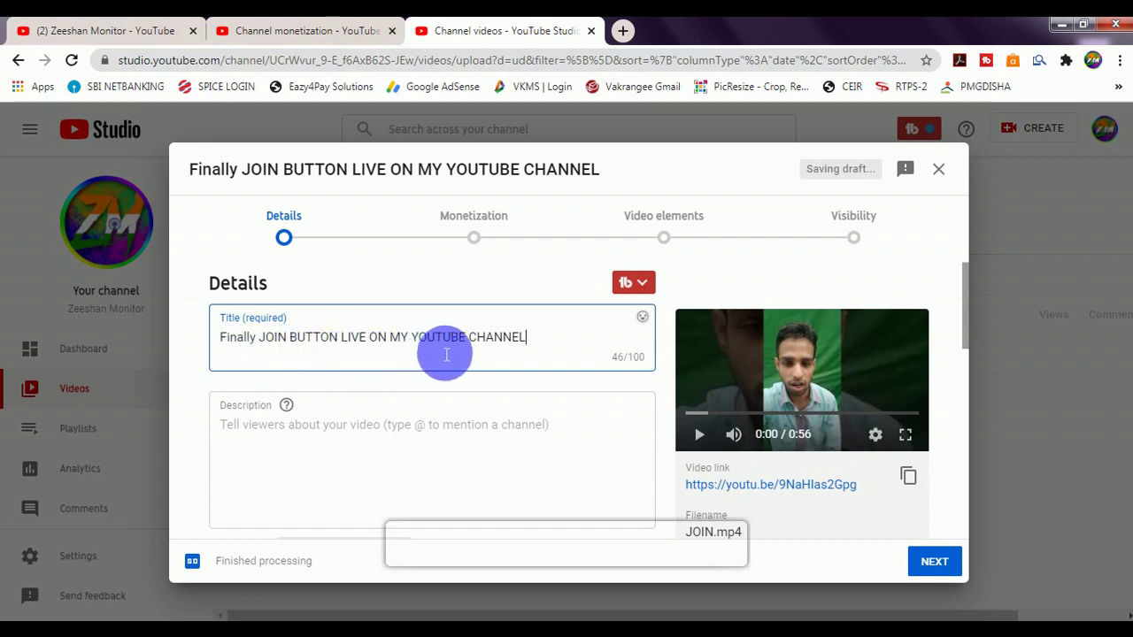
{"action": "left_click", "coordinate": [496, 452]}
{"action": "type", "text": "Finally JOIN BUTTON LIVE ON MY YOUTUBE CHANNEL"}
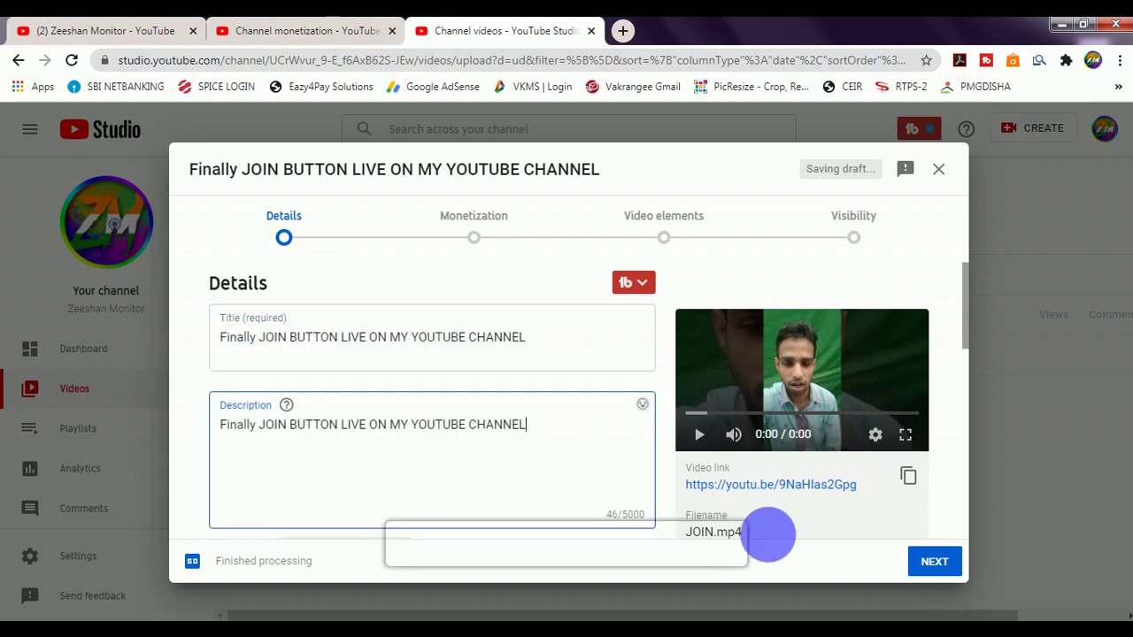
Continue past the video details and turn monetization on for the announcement video.
{"action": "left_click", "coordinate": [943, 565]}
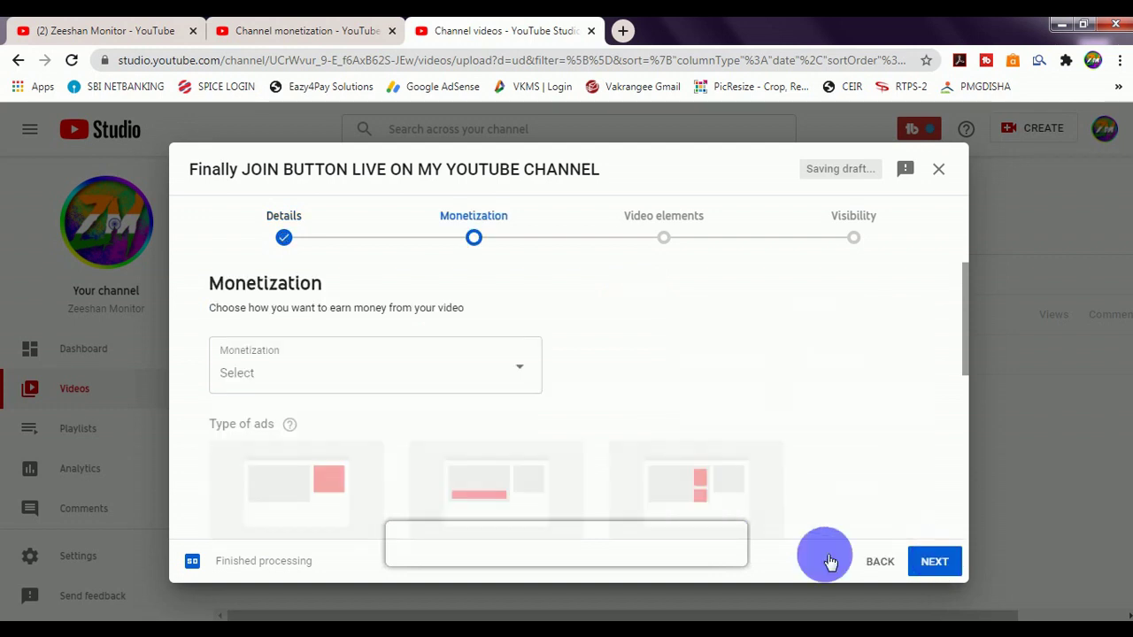
{"action": "left_click", "coordinate": [239, 373]}
{"action": "left_click", "coordinate": [238, 360]}
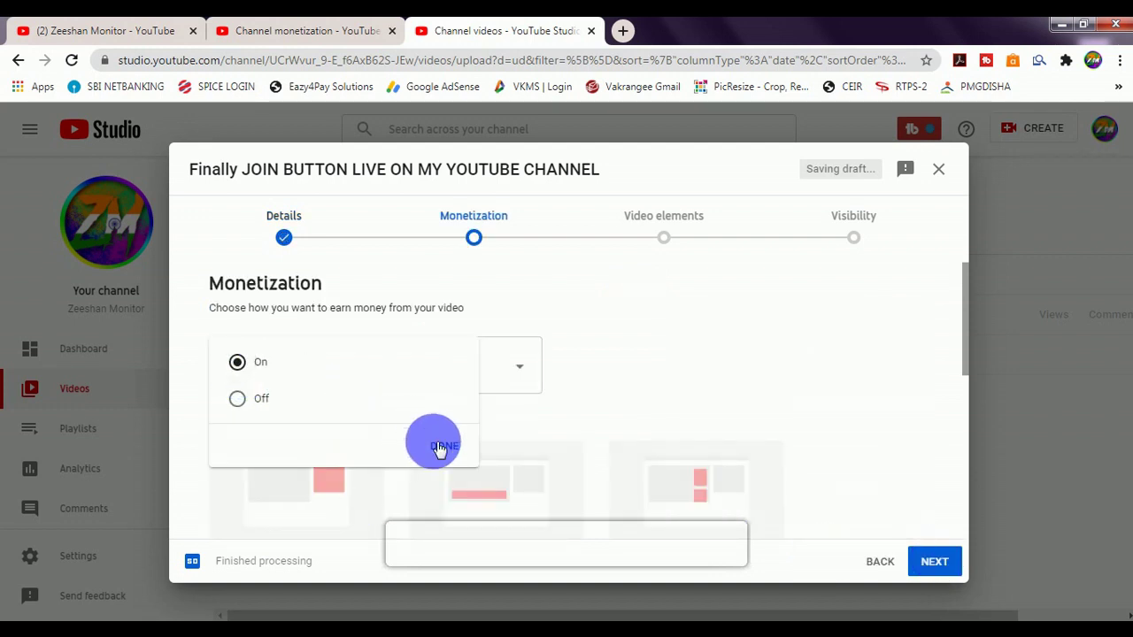
{"action": "left_click", "coordinate": [439, 445]}
{"action": "left_click", "coordinate": [939, 564]}
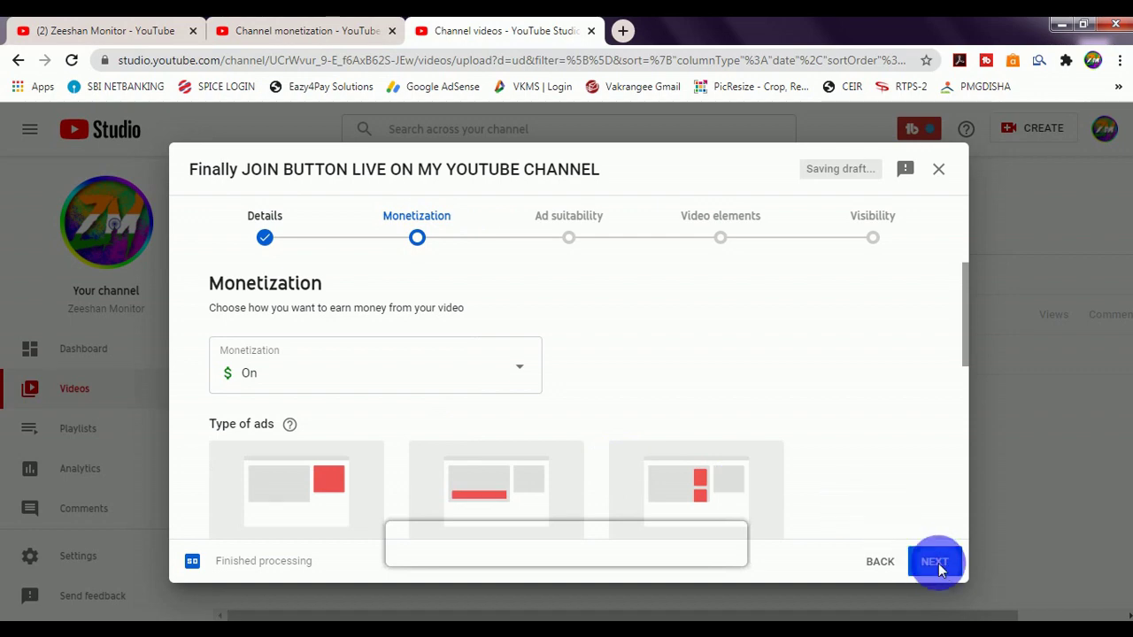
Rate the video's ad suitability as None of the above and proceed to the video elements.
{"action": "scroll", "coordinate": [506, 473], "scroll_direction": "down", "scroll_amount": 10}
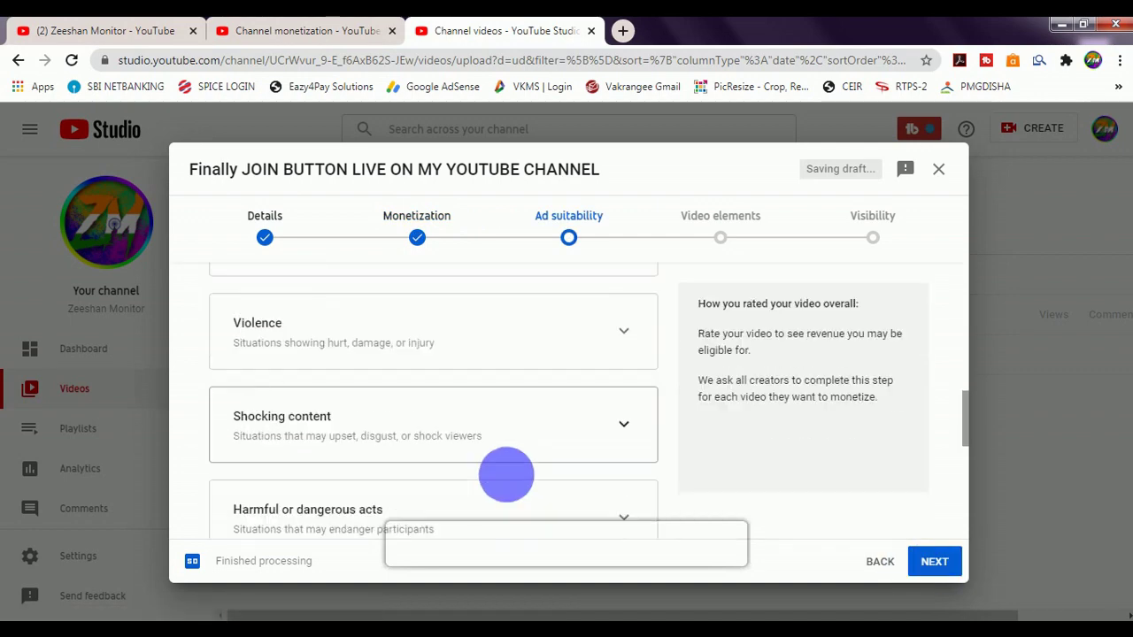
{"action": "scroll", "coordinate": [372, 487], "scroll_direction": "down", "scroll_amount": 3}
{"action": "left_click", "coordinate": [278, 506]}
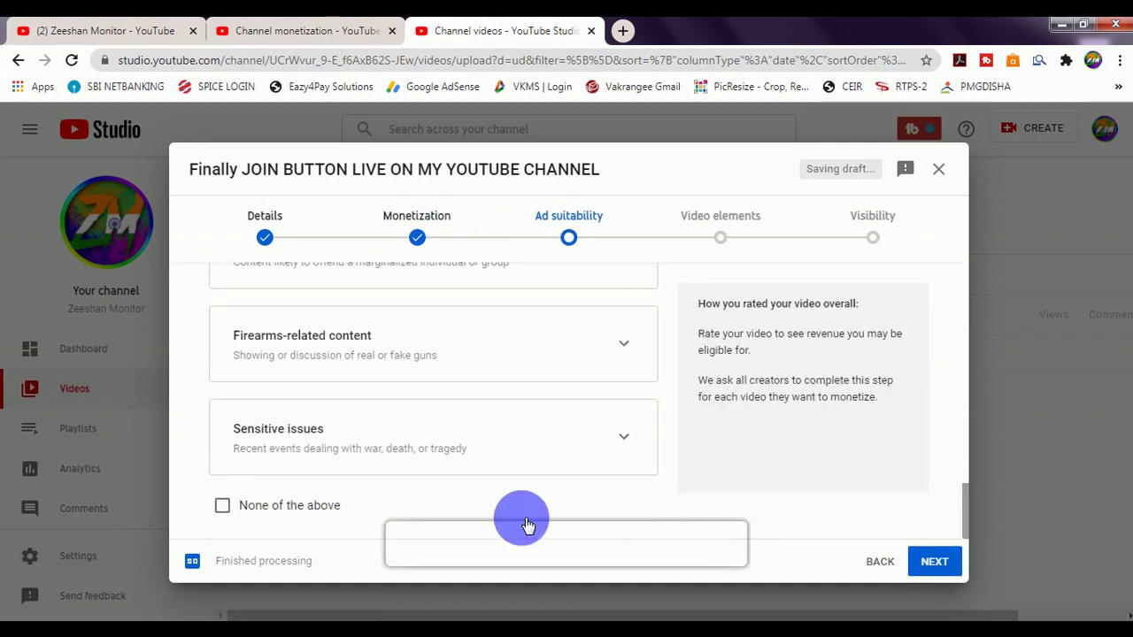
{"action": "left_click", "coordinate": [956, 571]}
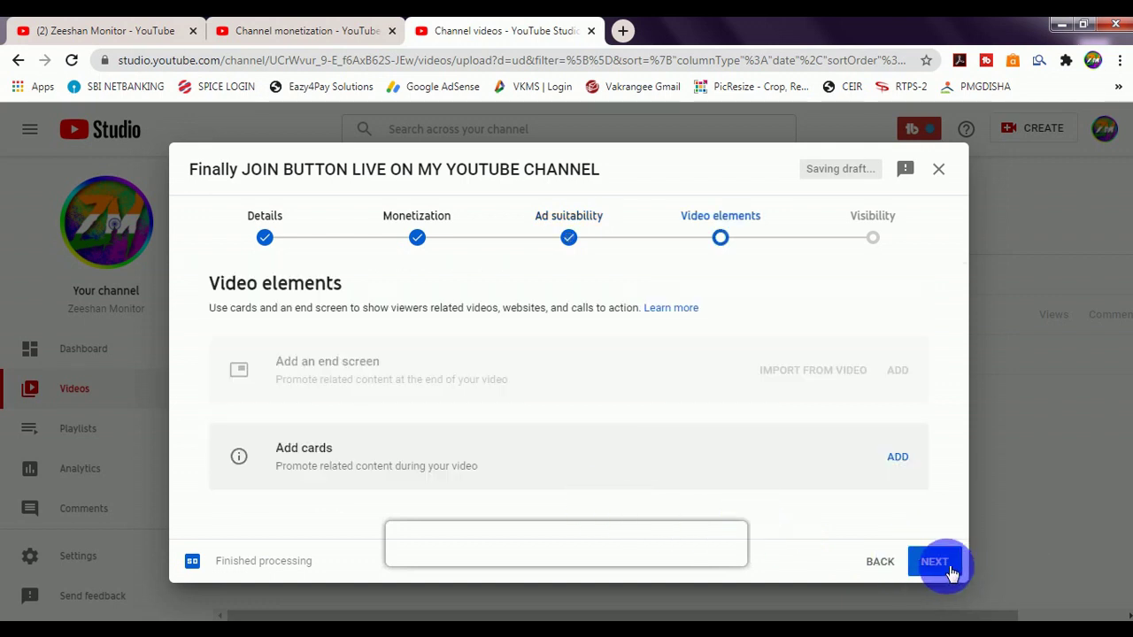
Skip adding an end screen and cards, then set the video's visibility to Unlisted and save it.
{"action": "left_click", "coordinate": [952, 573]}
{"action": "scroll", "coordinate": [304, 447], "scroll_direction": "down", "scroll_amount": 1}
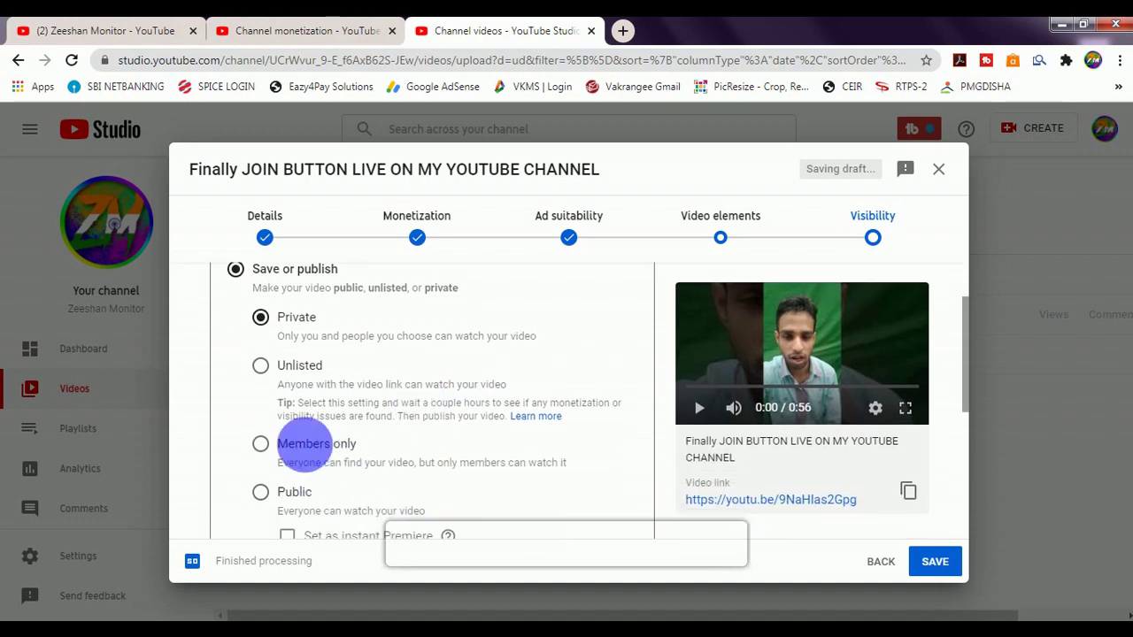
{"action": "left_click", "coordinate": [269, 370]}
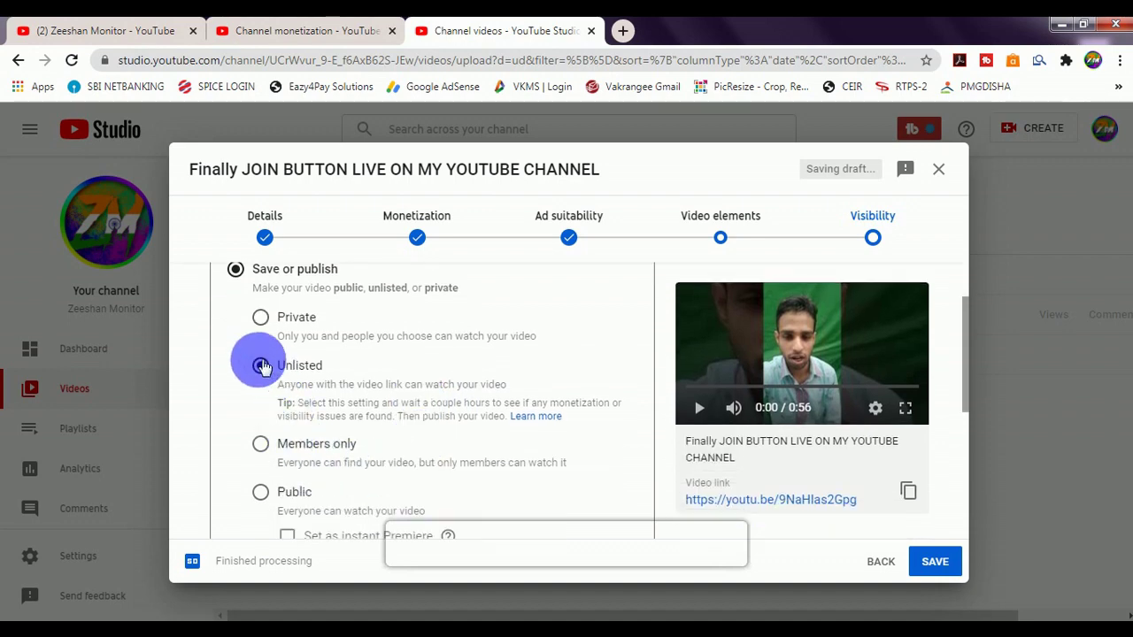
{"action": "left_click", "coordinate": [947, 563]}
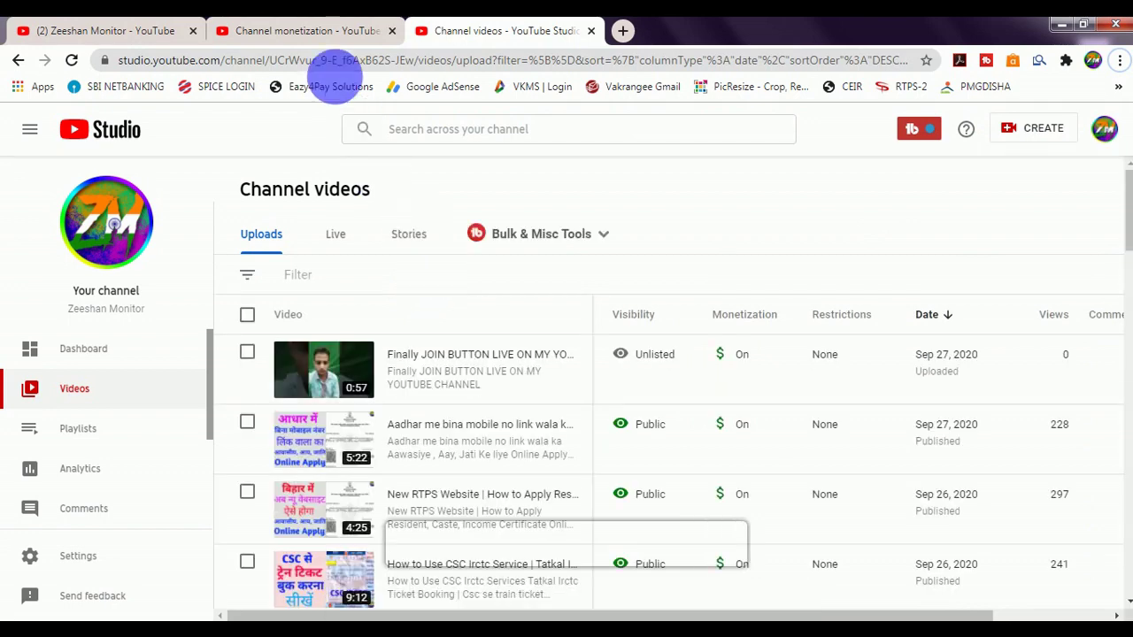
Return to the channel's memberships setup and mark Announce your memberships as done.
{"action": "left_click", "coordinate": [321, 31]}
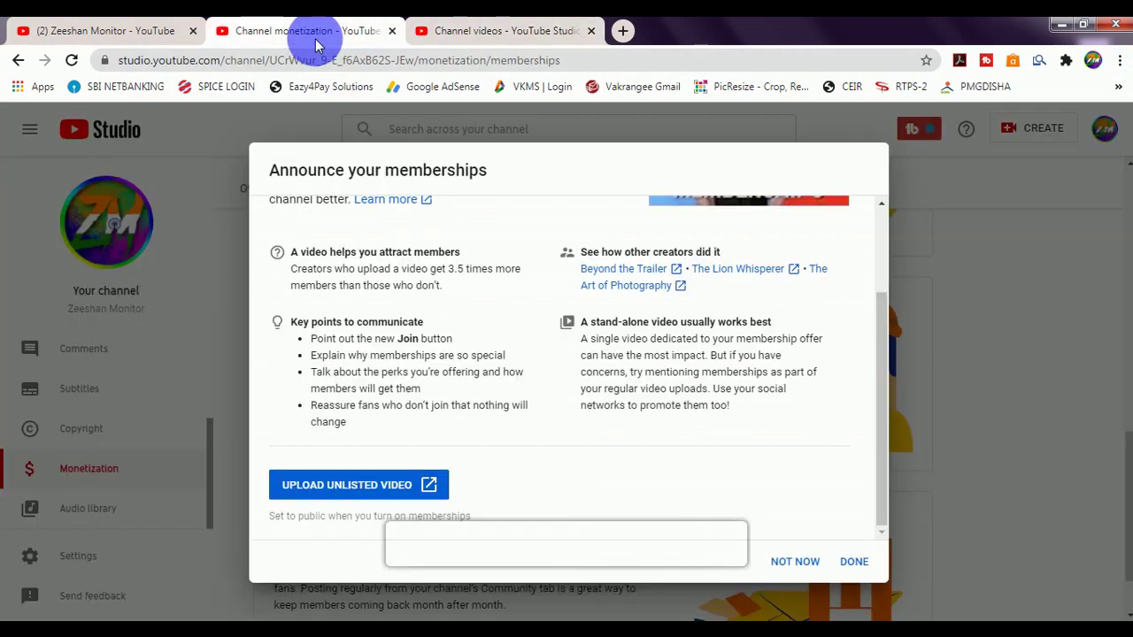
{"action": "left_click", "coordinate": [852, 561]}
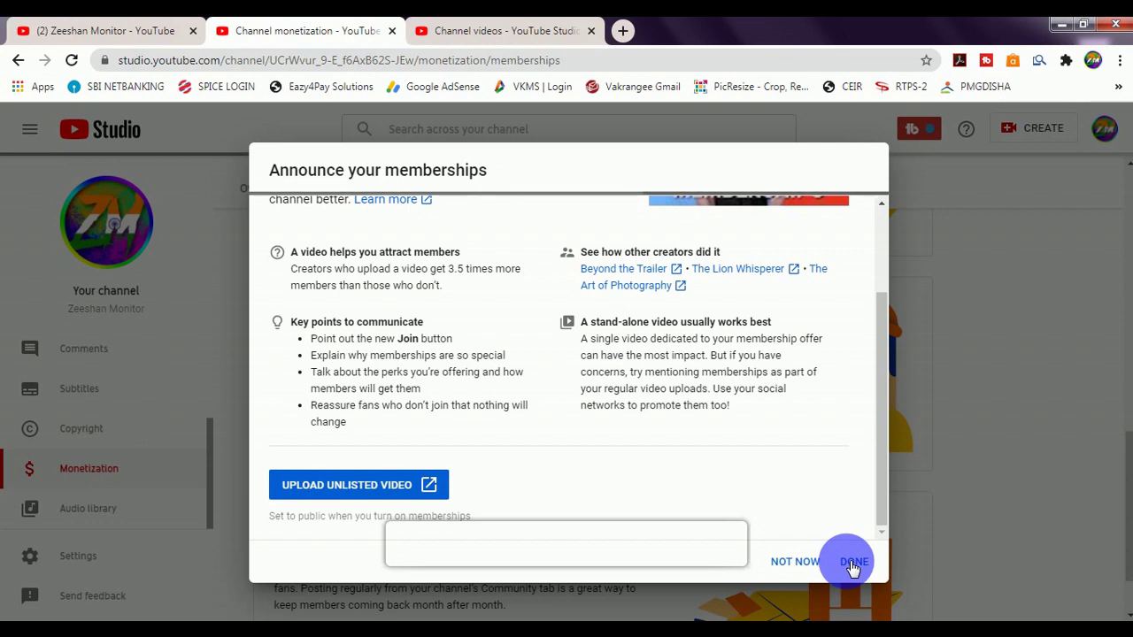
{"action": "scroll", "coordinate": [529, 436], "scroll_direction": "down", "scroll_amount": 1}
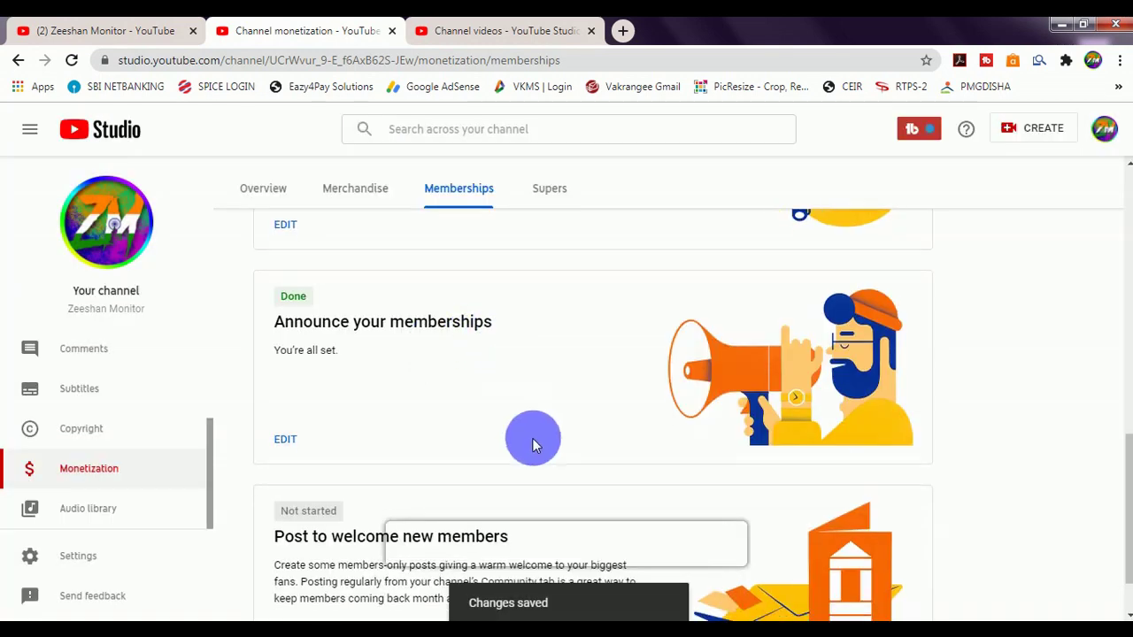
Start the Post to welcome new members setup and write the community post "Finally JOIN BUTTON LIVE ON MY YOUTUBE CHANNEL".
{"action": "scroll", "coordinate": [531, 434], "scroll_direction": "up", "scroll_amount": 1}
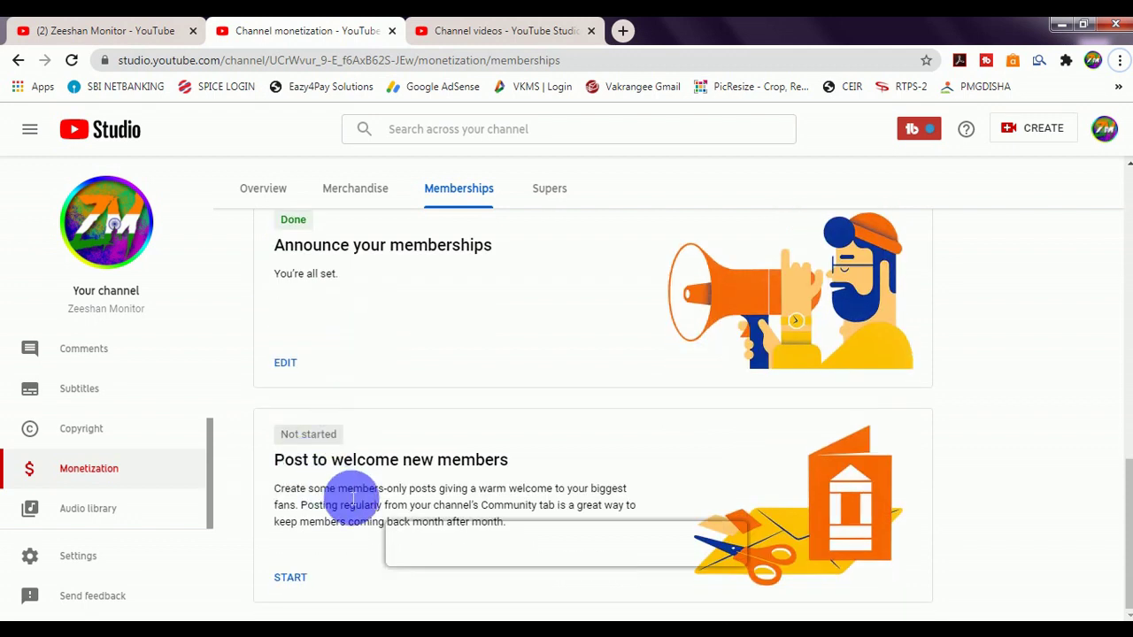
{"action": "left_click", "coordinate": [290, 578]}
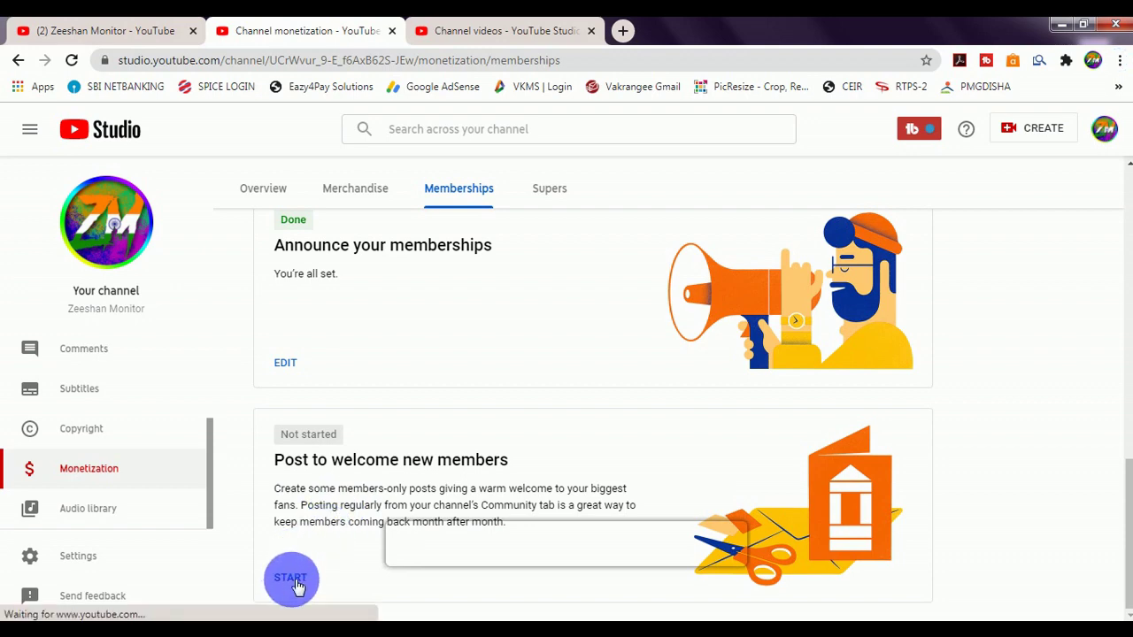
{"action": "scroll", "coordinate": [398, 445], "scroll_direction": "down", "scroll_amount": 1}
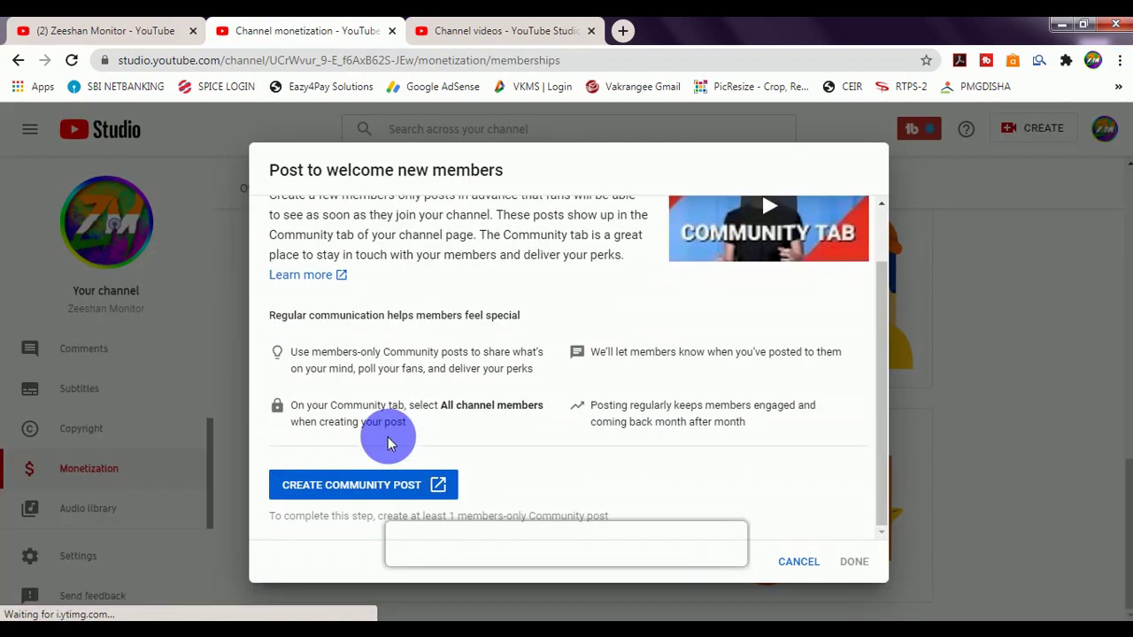
{"action": "left_click", "coordinate": [346, 496]}
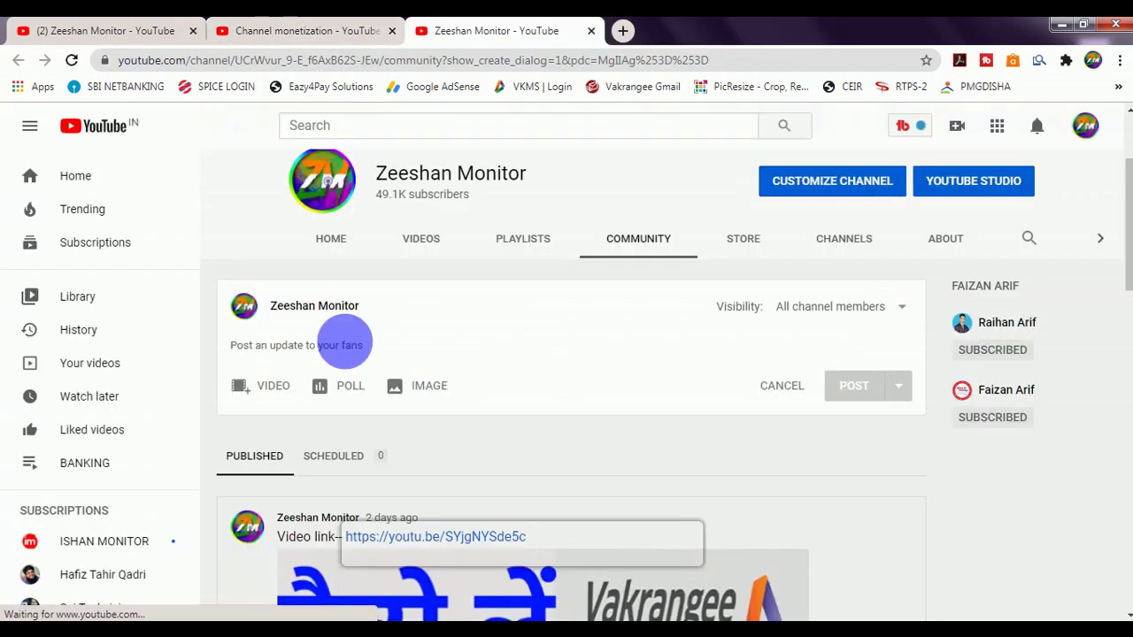
{"action": "left_click", "coordinate": [321, 345]}
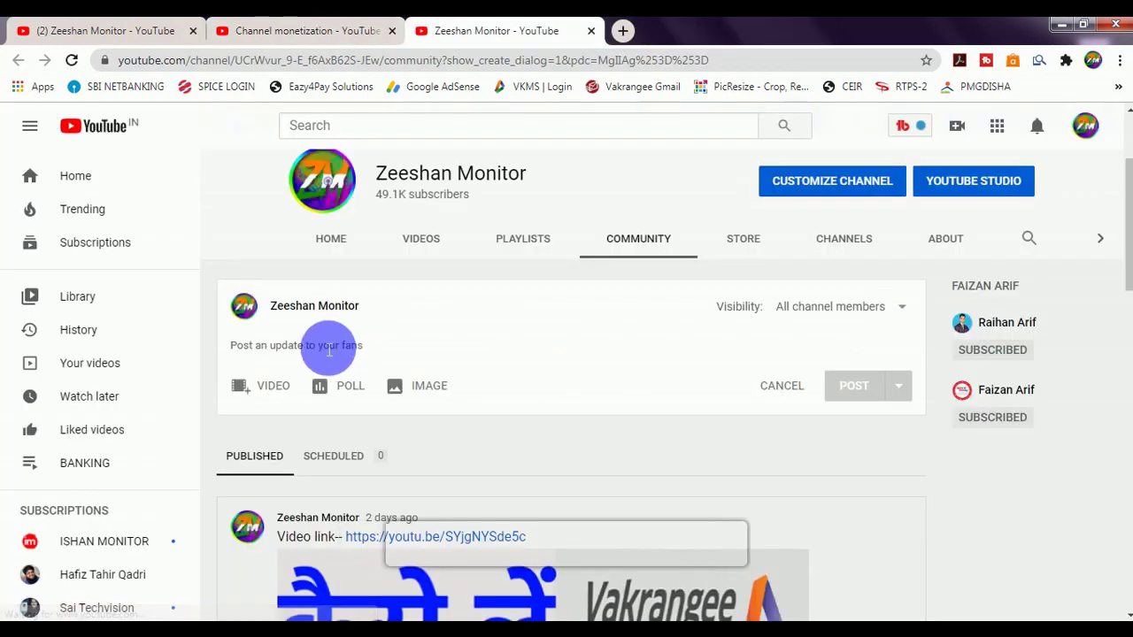
{"action": "type", "text": "Finally JOIN BUTTON LIVE ON MY YOUTUBE CHANNEL"}
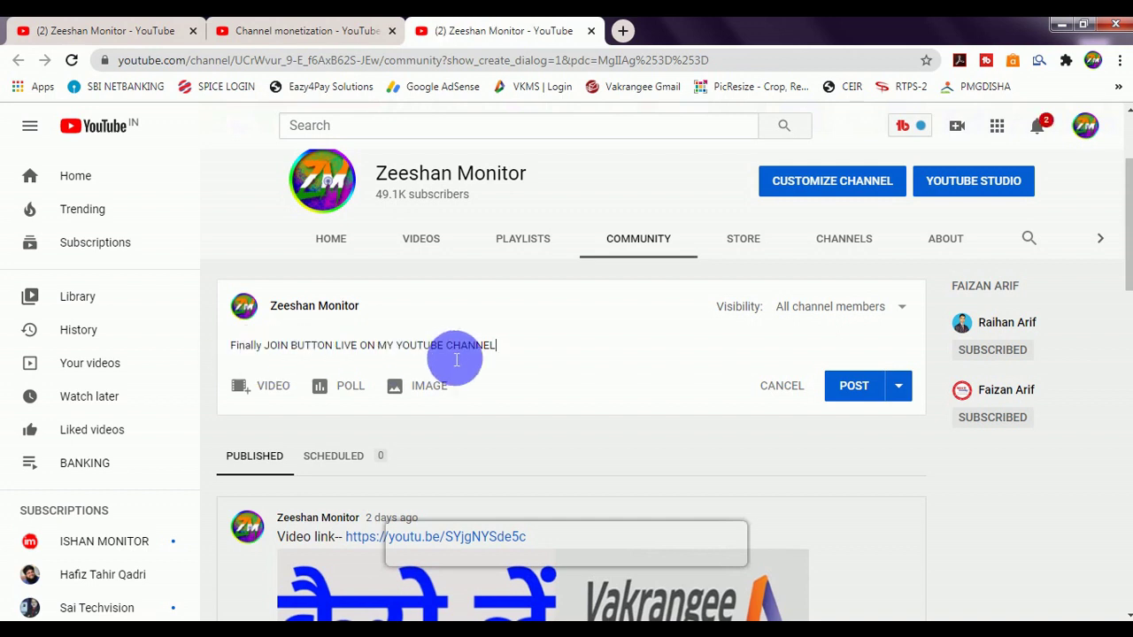
Attach the channel's own video "Finally JOIN BUTTON LIVE ON MY YOUTUBE CHANNEL" to the community post.
{"action": "left_click", "coordinate": [274, 386]}
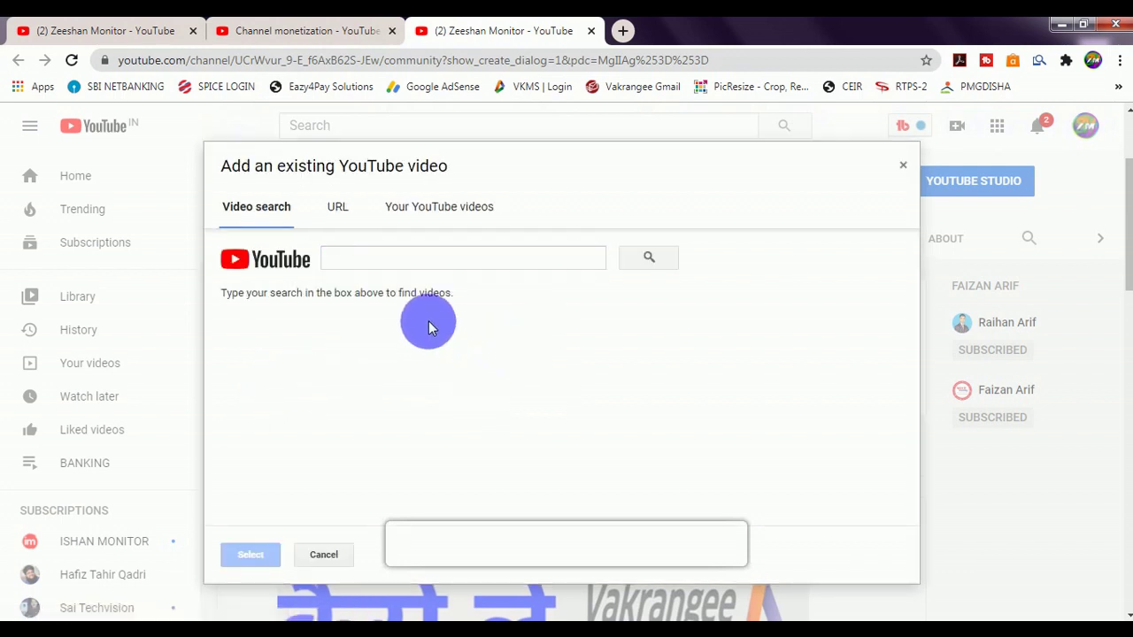
{"action": "left_click", "coordinate": [343, 216]}
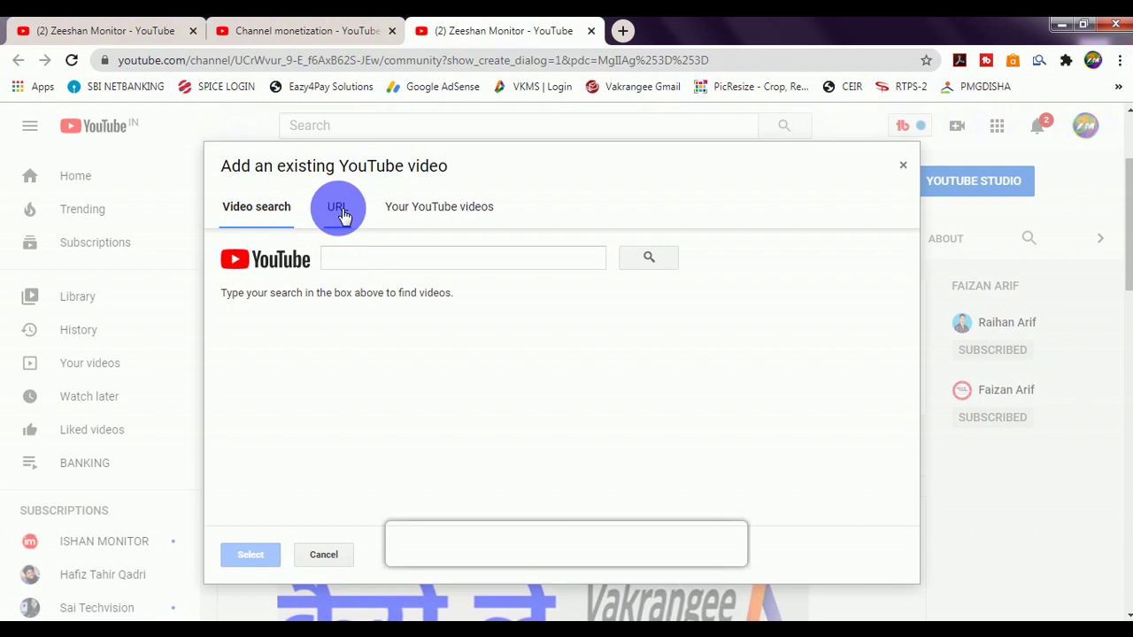
{"action": "left_click", "coordinate": [272, 209]}
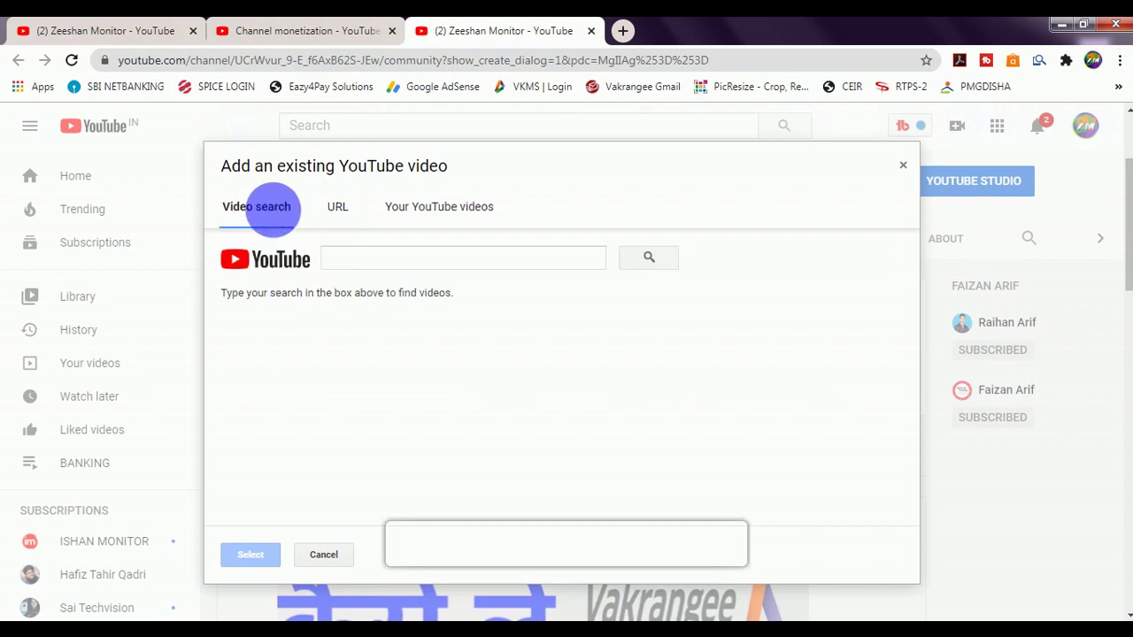
{"action": "left_click", "coordinate": [444, 220]}
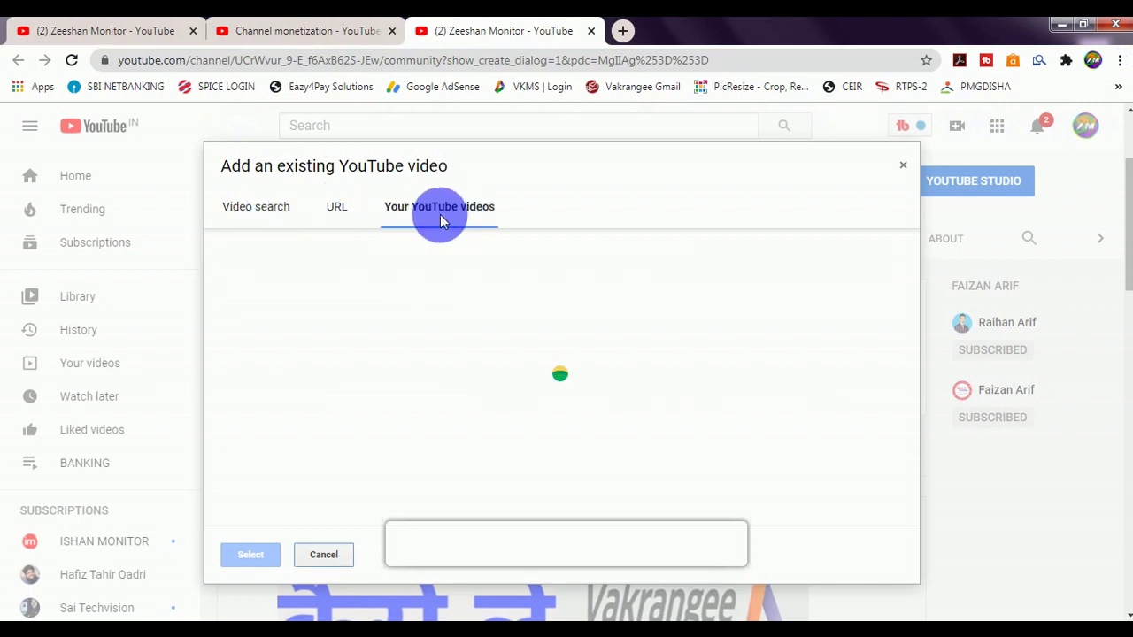
{"action": "left_click", "coordinate": [336, 213]}
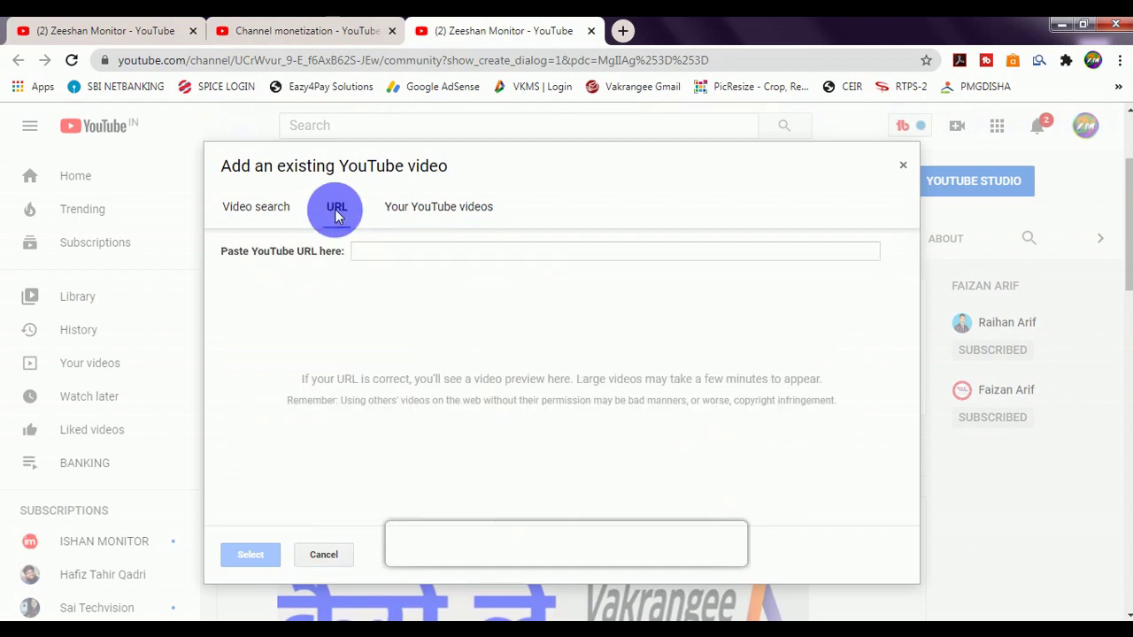
{"action": "left_click", "coordinate": [417, 213]}
{"action": "left_click", "coordinate": [436, 210]}
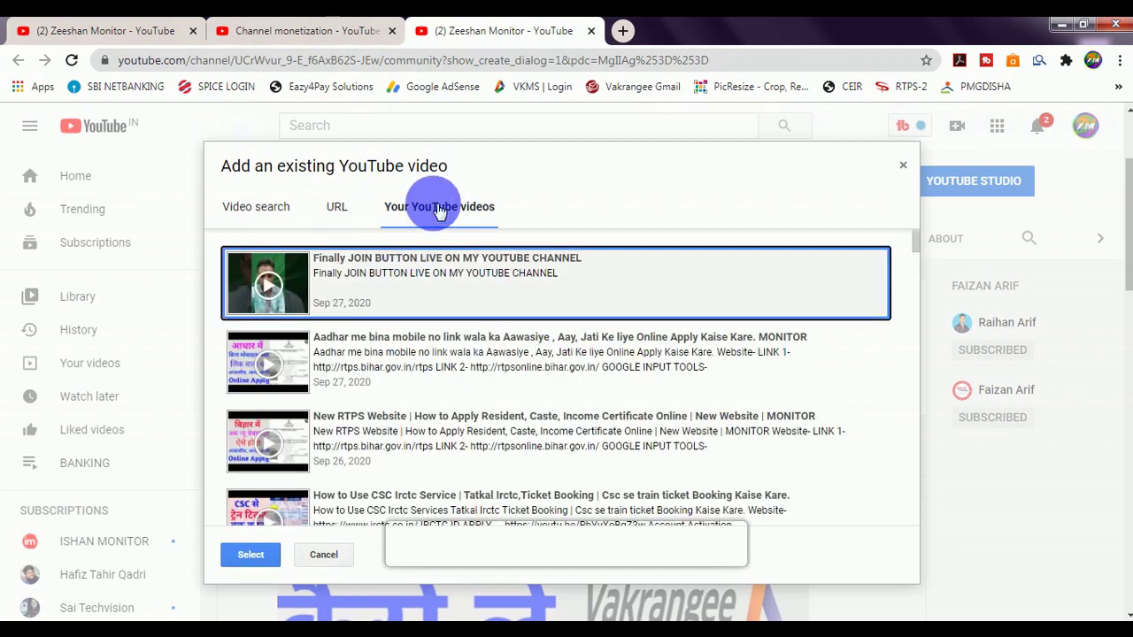
{"action": "left_click", "coordinate": [255, 555]}
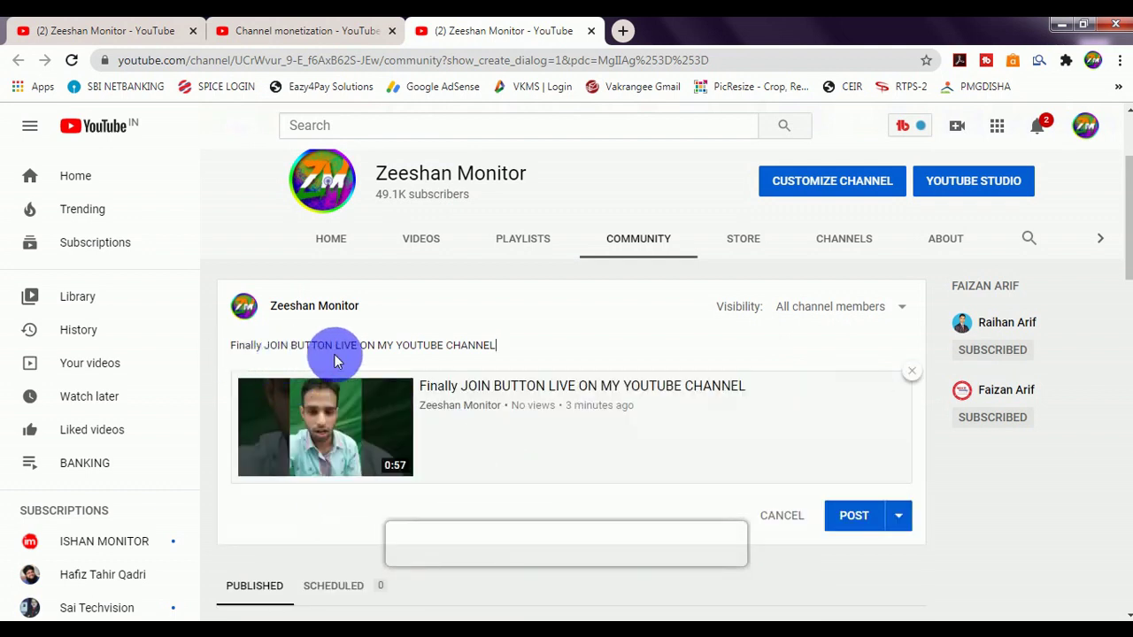
Publish the post to all channel members and mark the Post to welcome new members setup as done.
{"action": "left_click", "coordinate": [854, 516]}
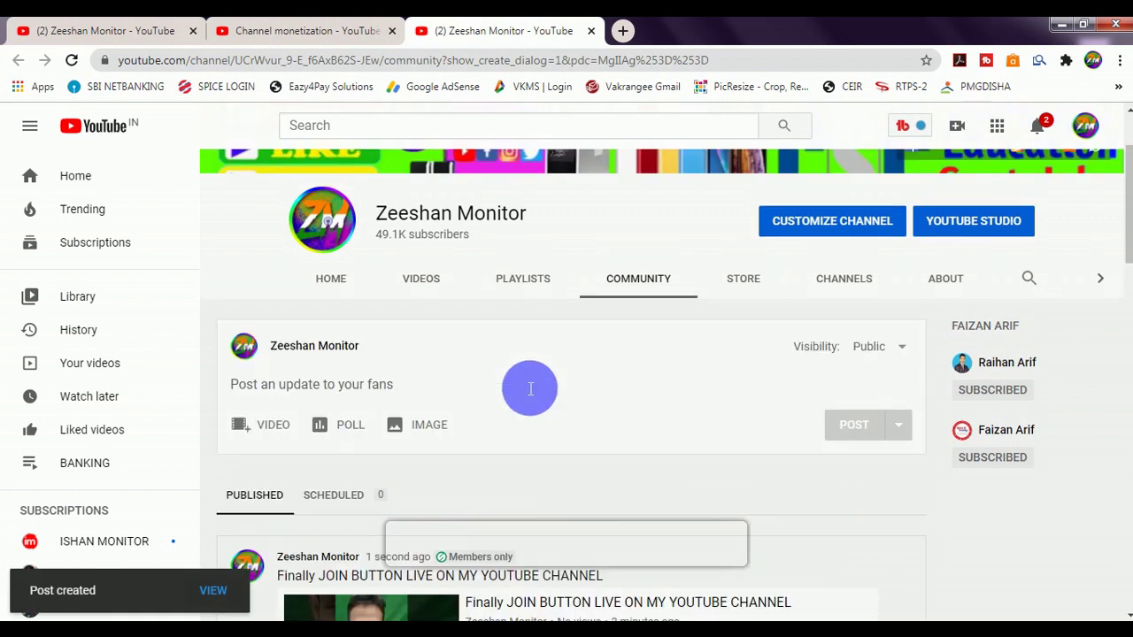
{"action": "left_click", "coordinate": [323, 34]}
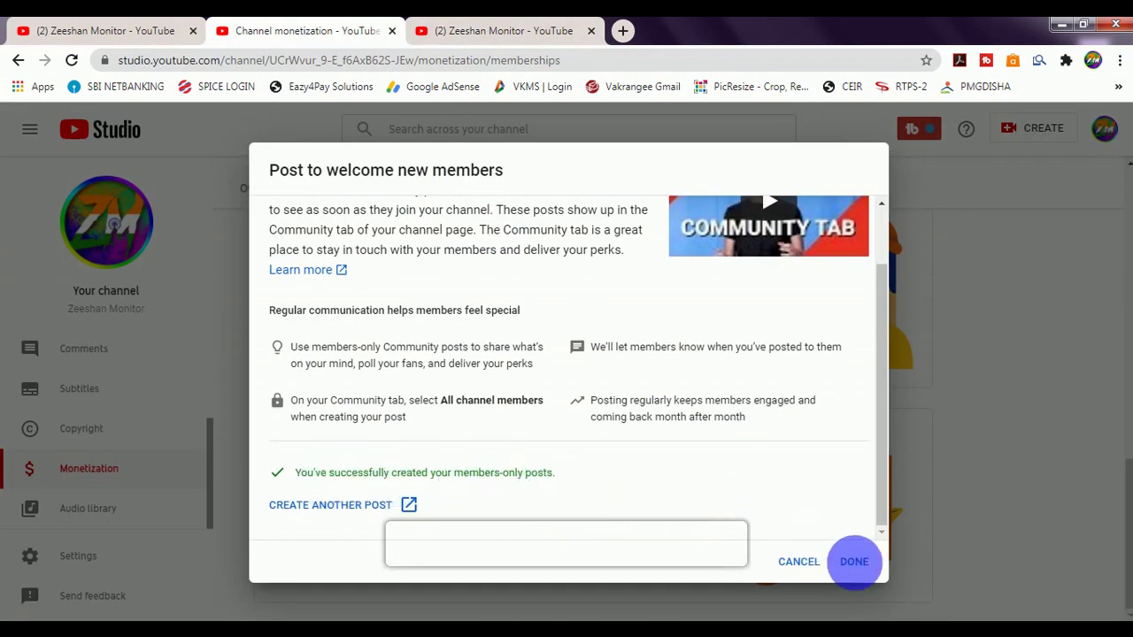
{"action": "left_click", "coordinate": [855, 563]}
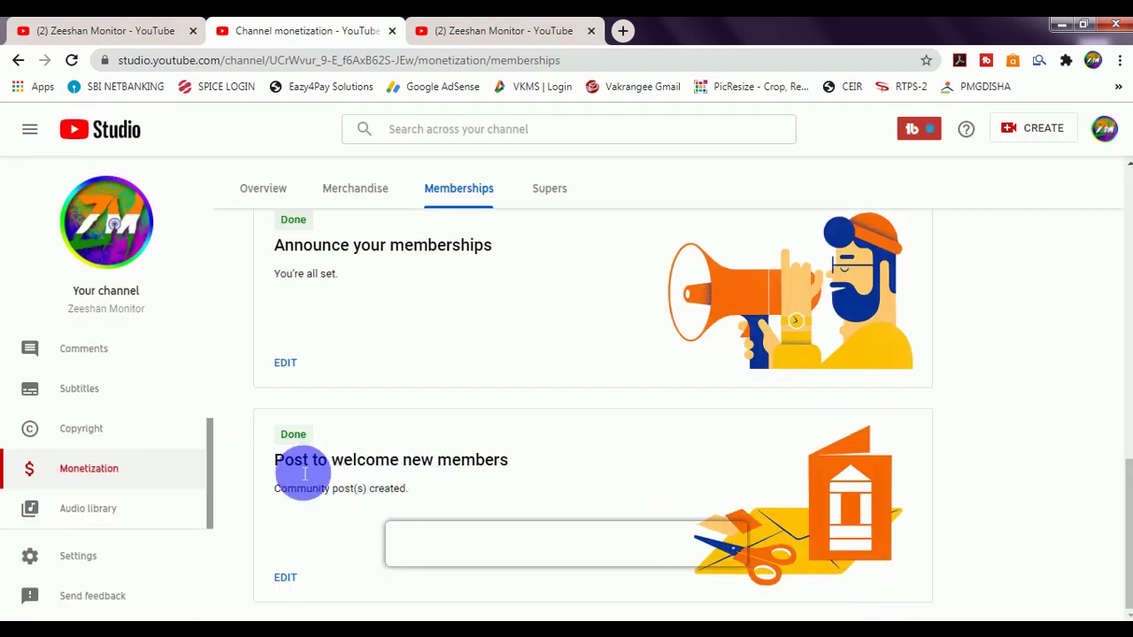
Check the completed membership setup sections, then turn on channel memberships and confirm the launch.
{"action": "scroll", "coordinate": [370, 476], "scroll_direction": "up", "scroll_amount": 3}
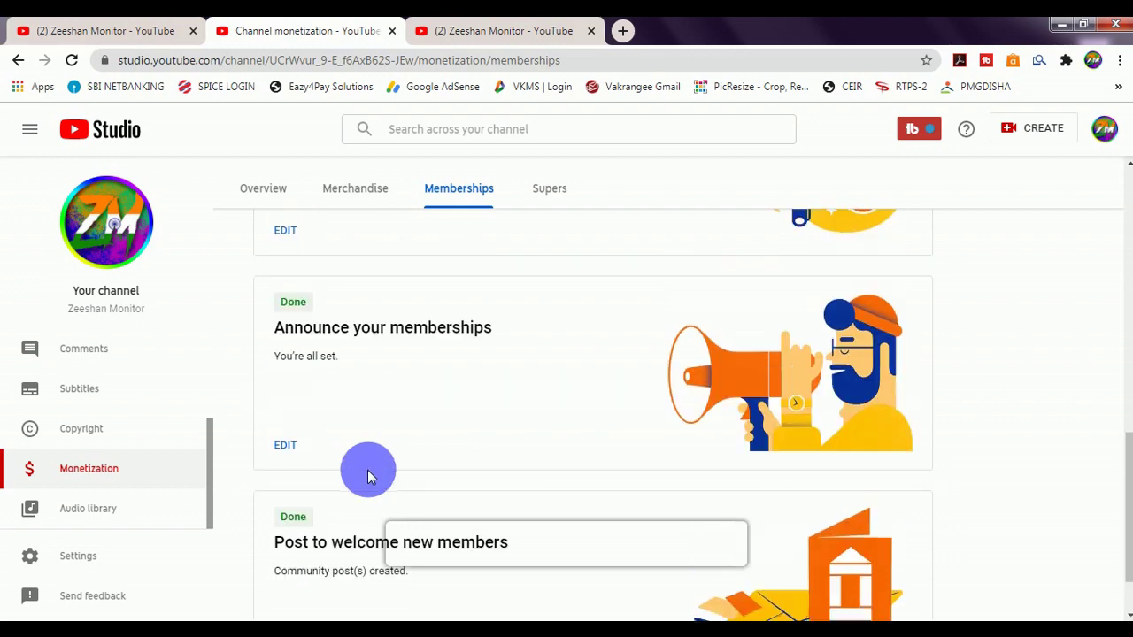
{"action": "scroll", "coordinate": [369, 470], "scroll_direction": "up", "scroll_amount": 8}
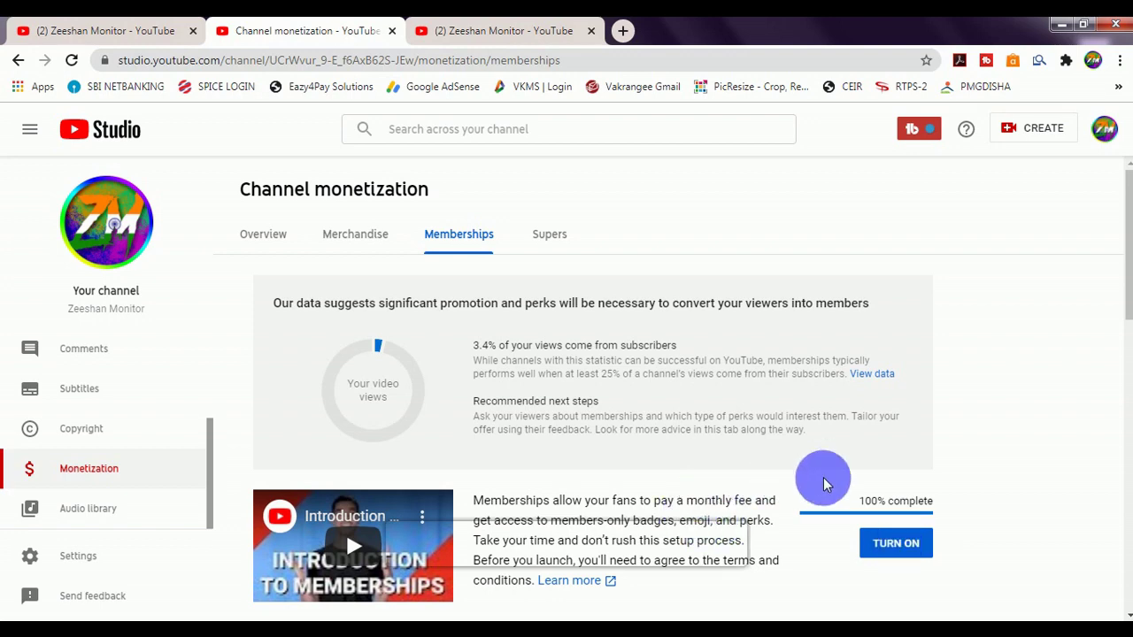
{"action": "scroll", "coordinate": [872, 514], "scroll_direction": "down", "scroll_amount": 1}
{"action": "scroll", "coordinate": [872, 514], "scroll_direction": "down", "scroll_amount": 2}
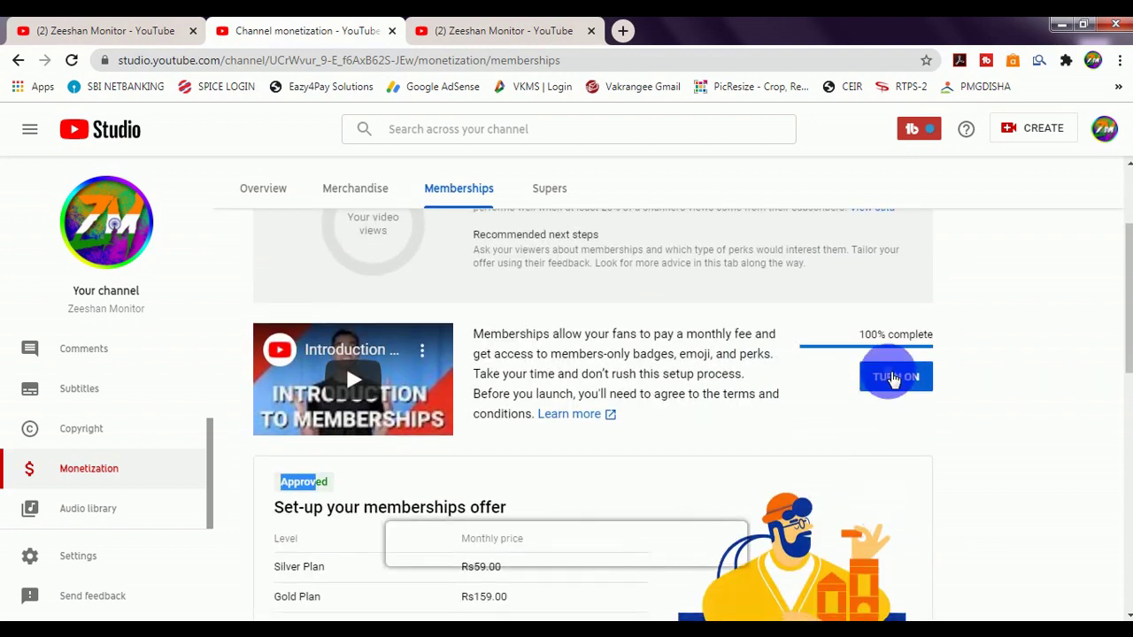
{"action": "left_click", "coordinate": [894, 379]}
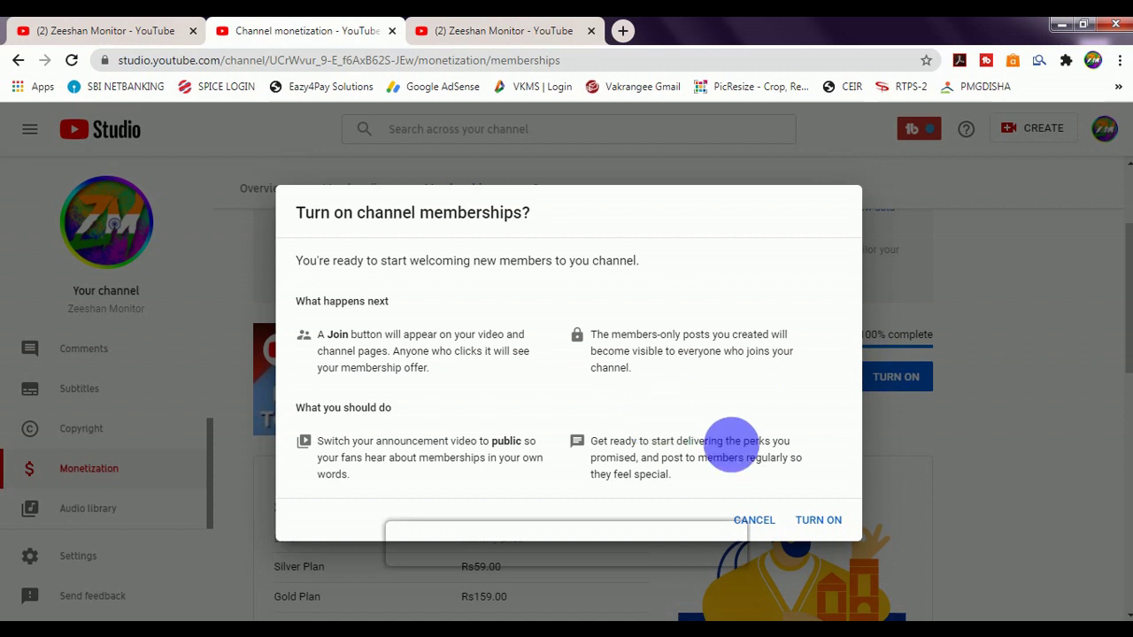
{"action": "left_click", "coordinate": [833, 523]}
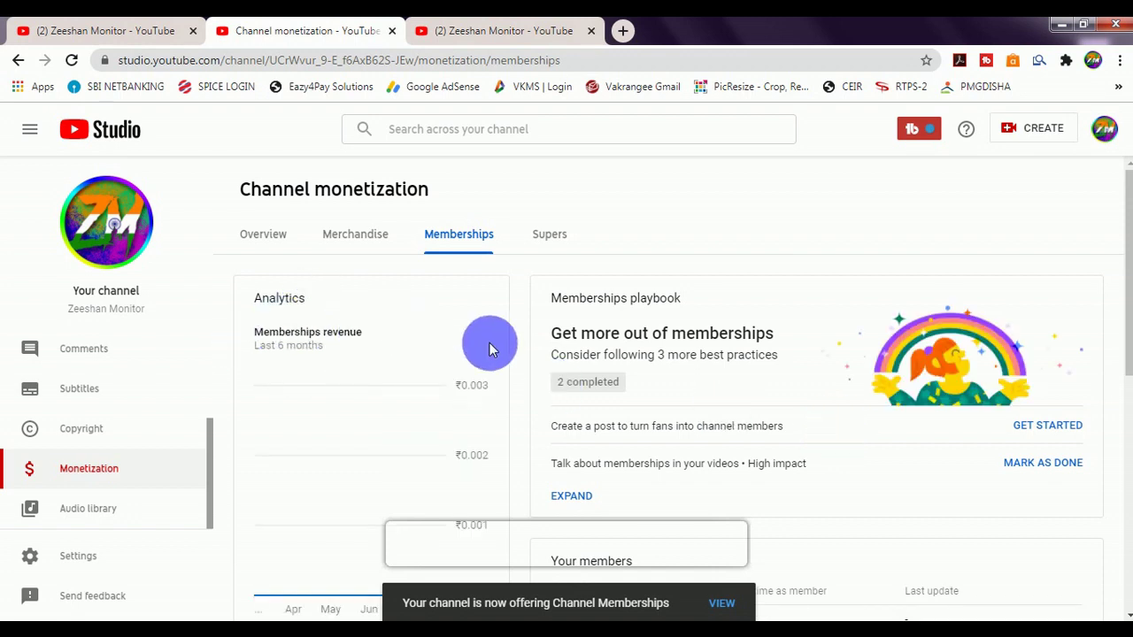
Review the memberships dashboard, including revenue, members, offer levels, sharing link, badges and emoji.
{"action": "scroll", "coordinate": [595, 354], "scroll_direction": "down", "scroll_amount": 1}
{"action": "scroll", "coordinate": [597, 344], "scroll_direction": "down", "scroll_amount": 2}
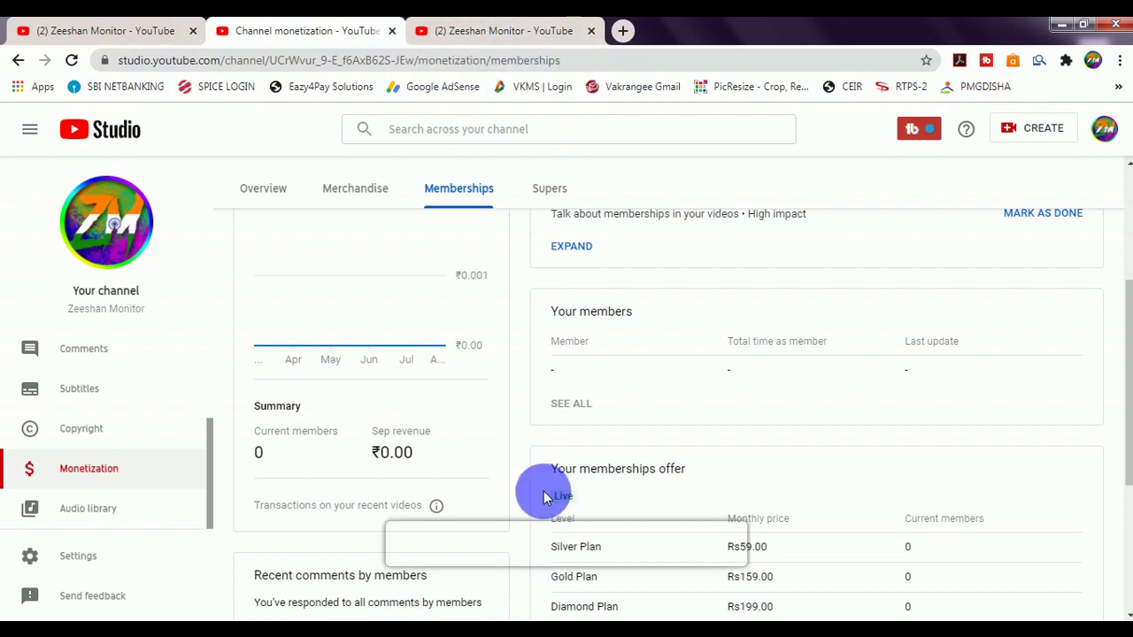
{"action": "scroll", "coordinate": [752, 509], "scroll_direction": "down", "scroll_amount": 2}
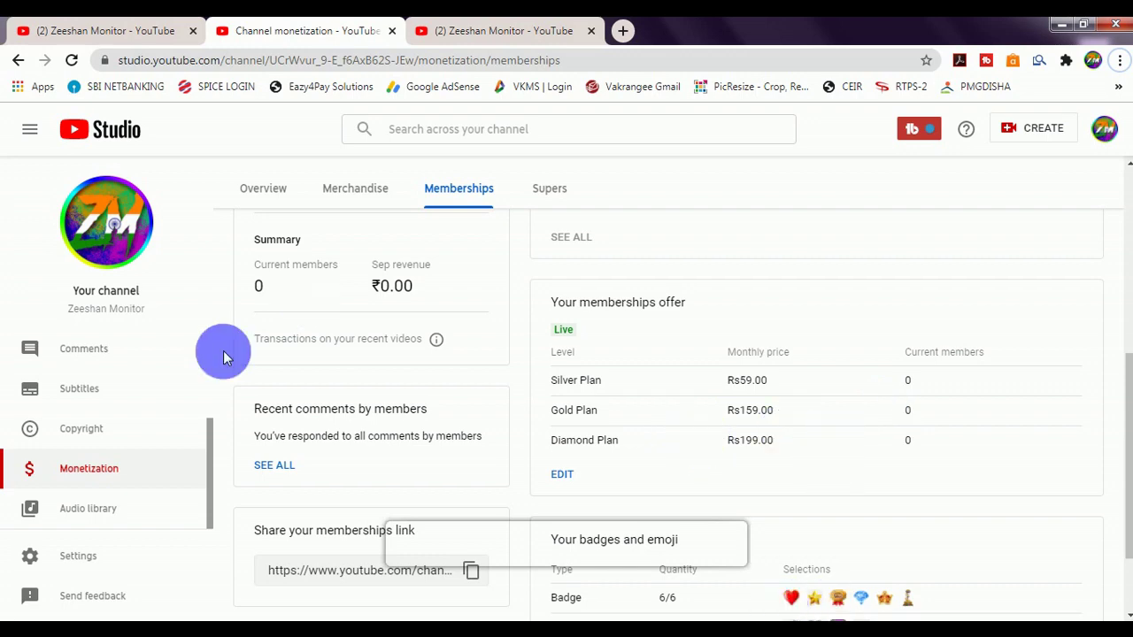
{"action": "scroll", "coordinate": [459, 487], "scroll_direction": "down", "scroll_amount": 1}
{"action": "scroll", "coordinate": [459, 487], "scroll_direction": "down", "scroll_amount": 1}
{"action": "scroll", "coordinate": [463, 506], "scroll_direction": "up", "scroll_amount": 1}
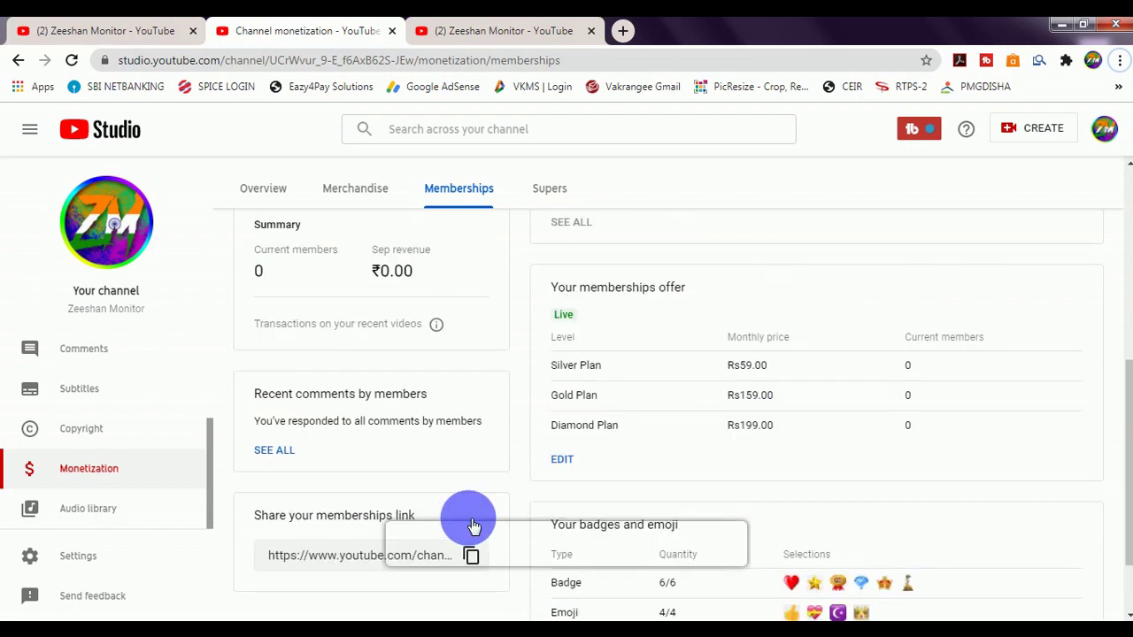
{"action": "scroll", "coordinate": [470, 531], "scroll_direction": "down", "scroll_amount": 1}
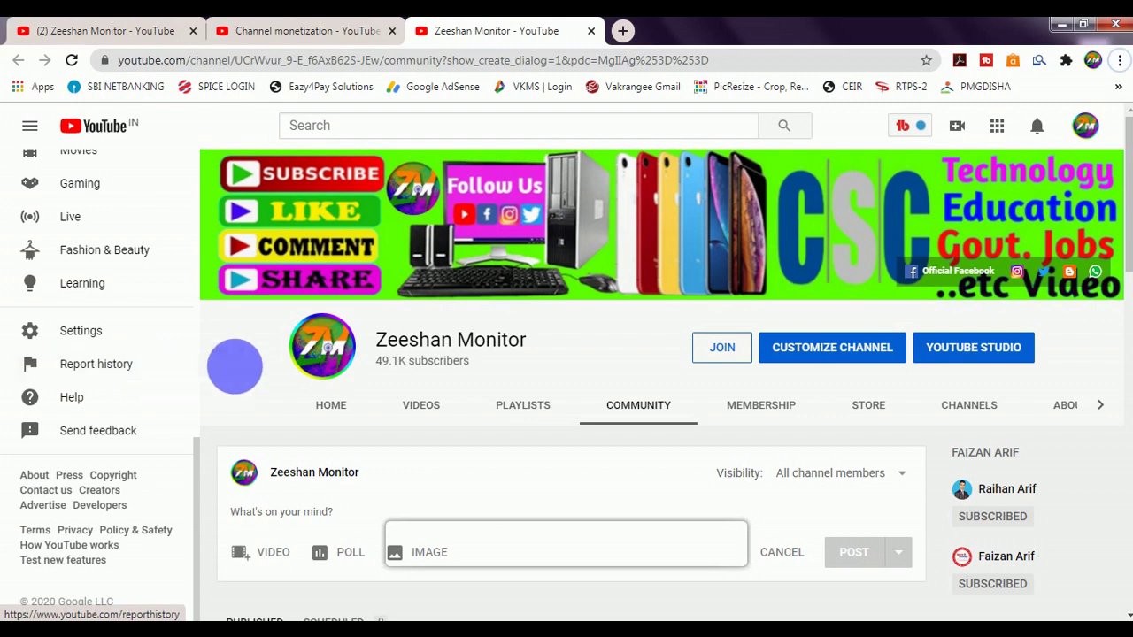